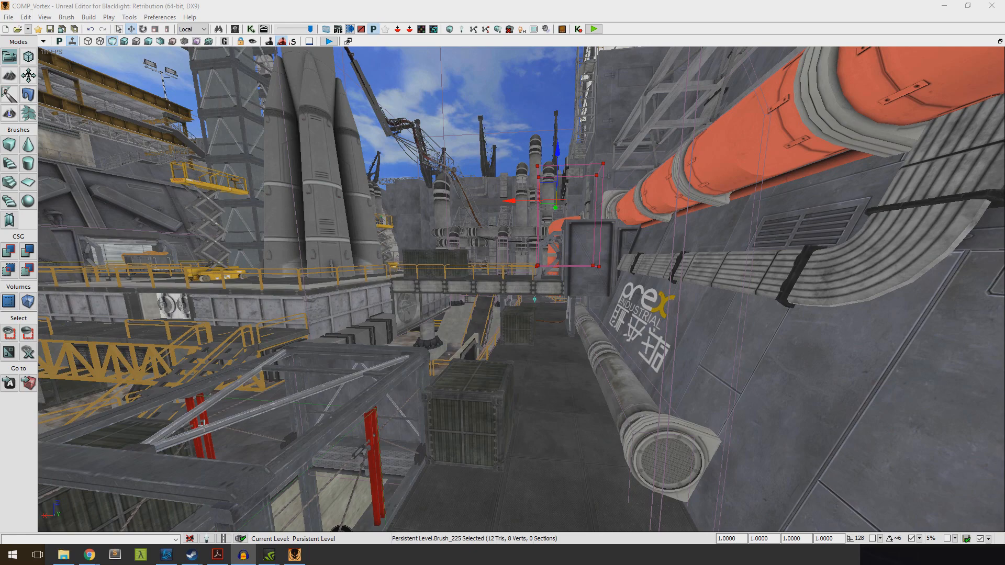
# Switch to Steam and locate Blacklight: Retribution Community Editor among the library's tools
pyautogui.moveTo(192, 555)
pyautogui.click(199, 526)
pyautogui.moveTo(387, 33)
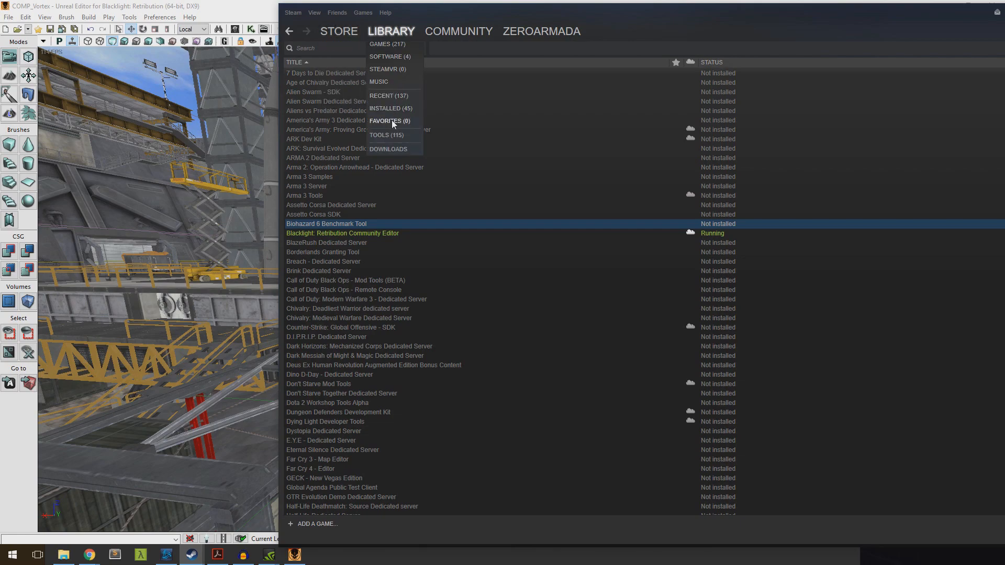
pyautogui.click(389, 137)
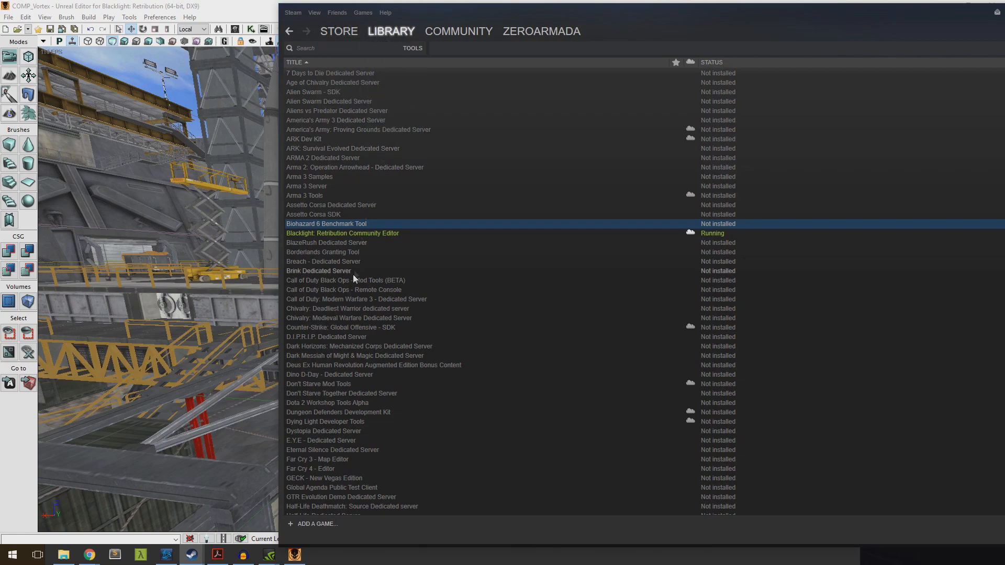
pyautogui.click(343, 234)
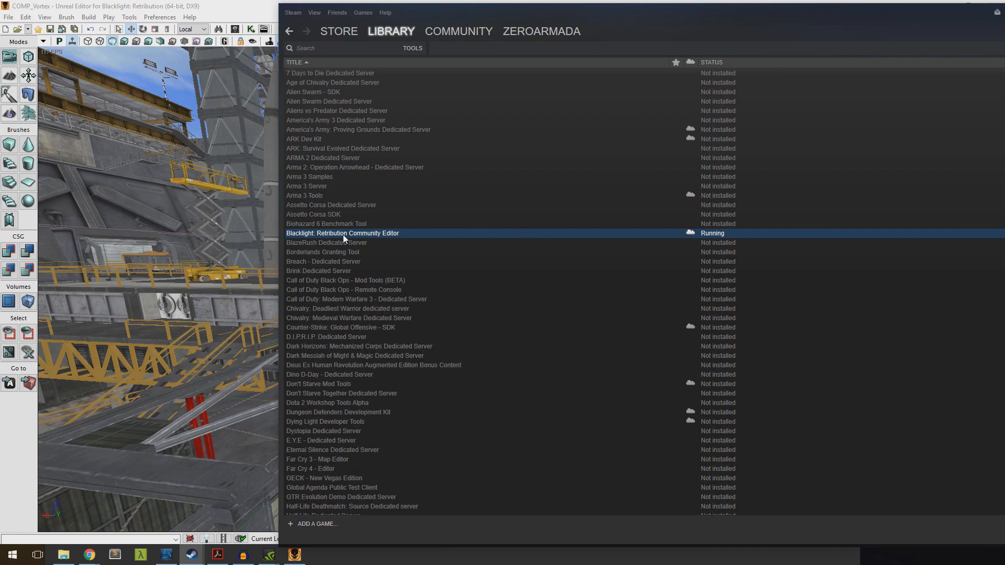
pyautogui.rightClick(344, 225)
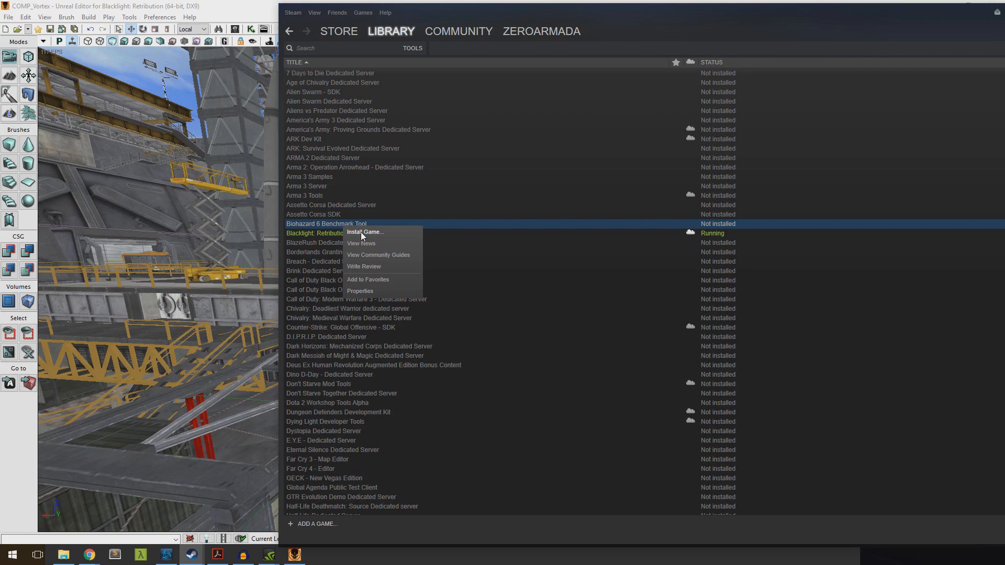
pyautogui.click(300, 225)
pyautogui.click(303, 234)
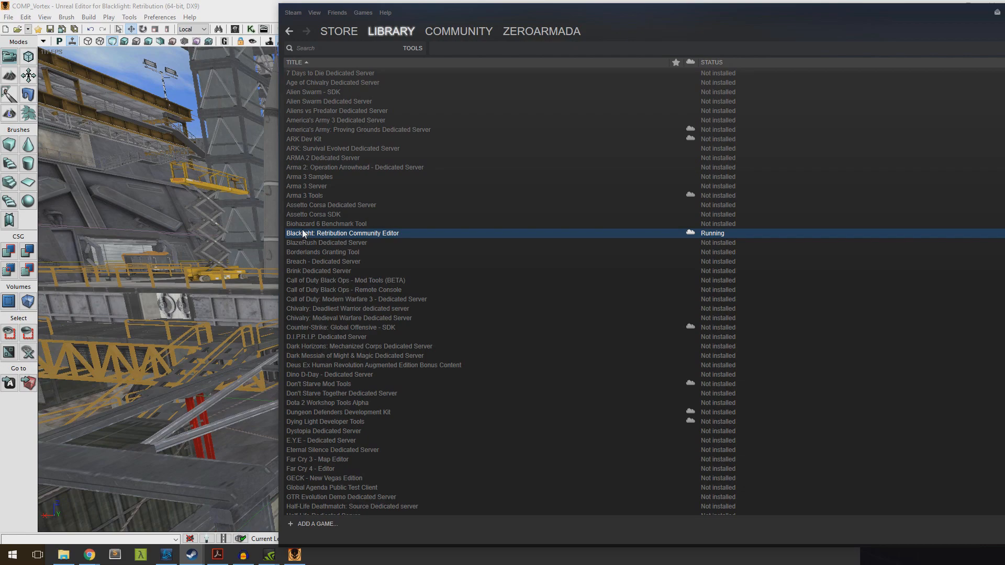
# Switch to File Explorer and browse the Blacklight Retribution Community Editor folder to FoxGame > Documentation
pyautogui.moveTo(69, 560)
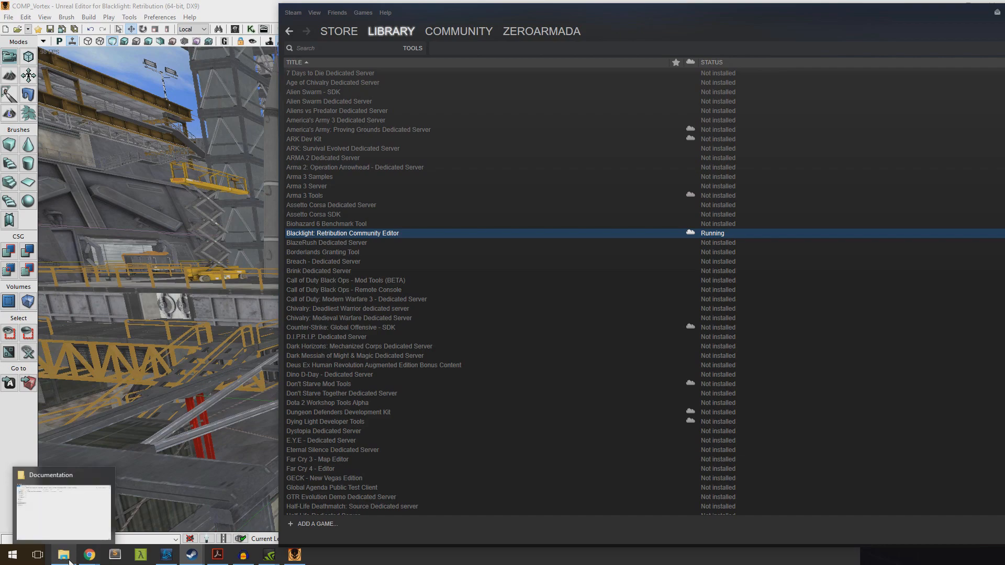
pyautogui.click(84, 515)
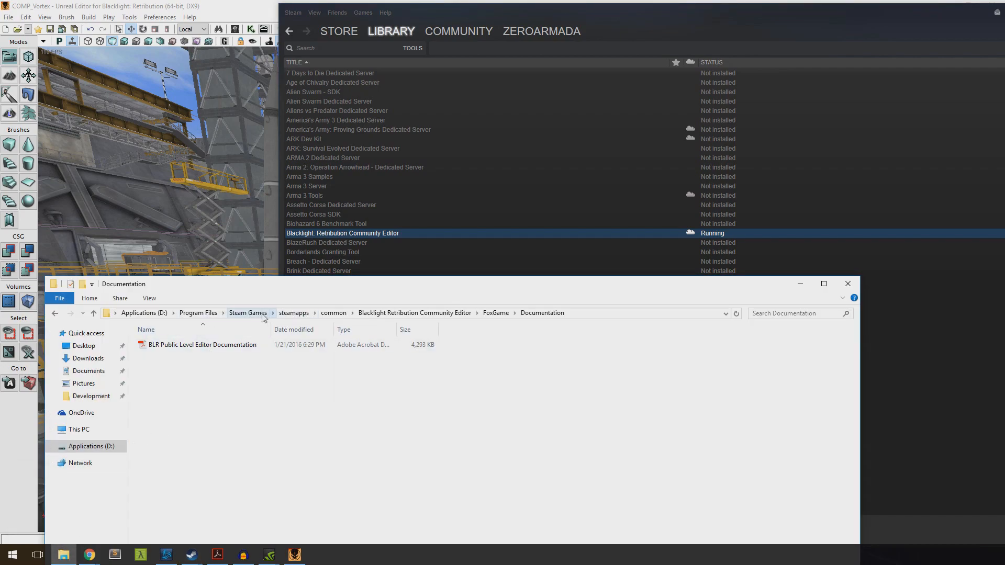
pyautogui.click(413, 315)
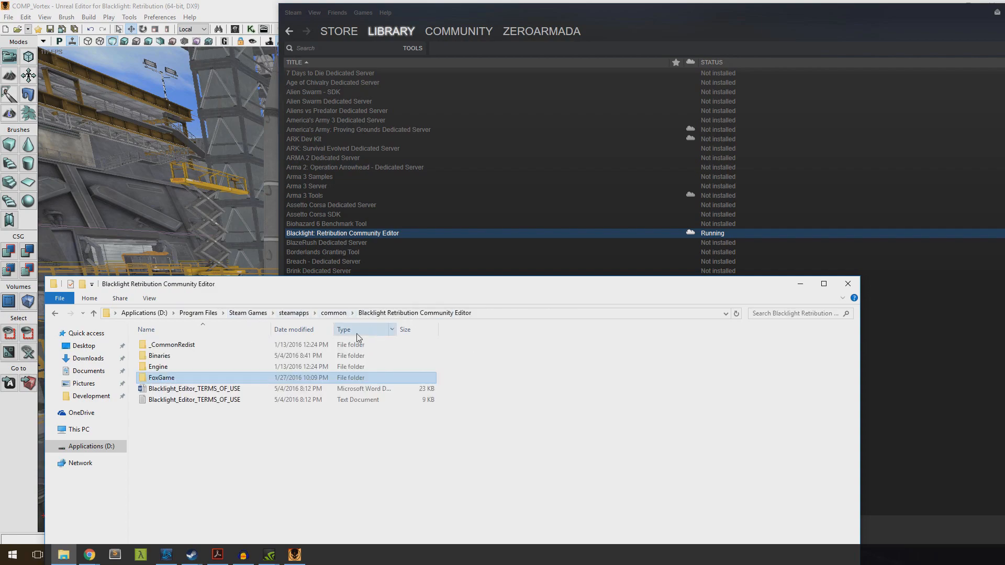
pyautogui.doubleClick(168, 378)
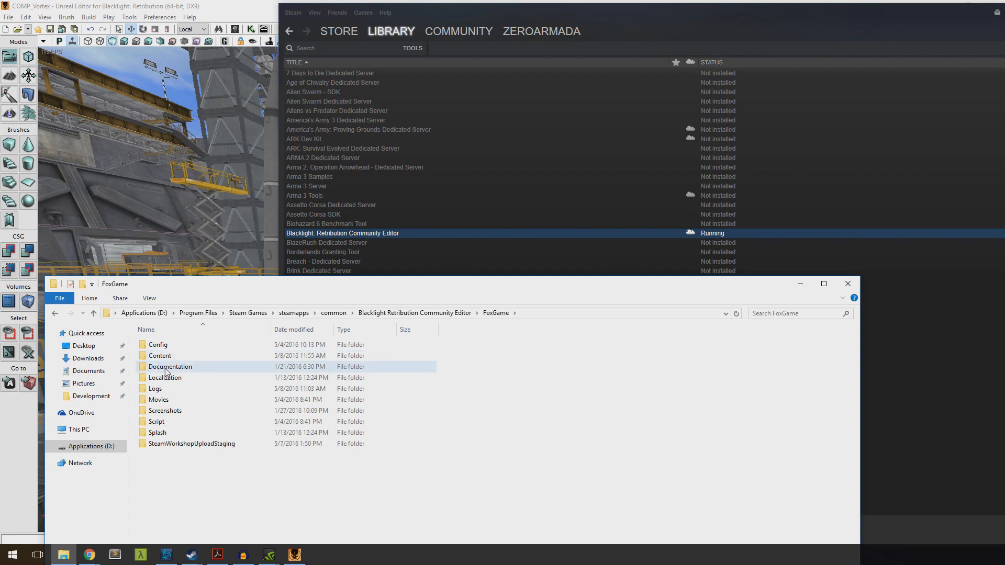
pyautogui.doubleClick(170, 368)
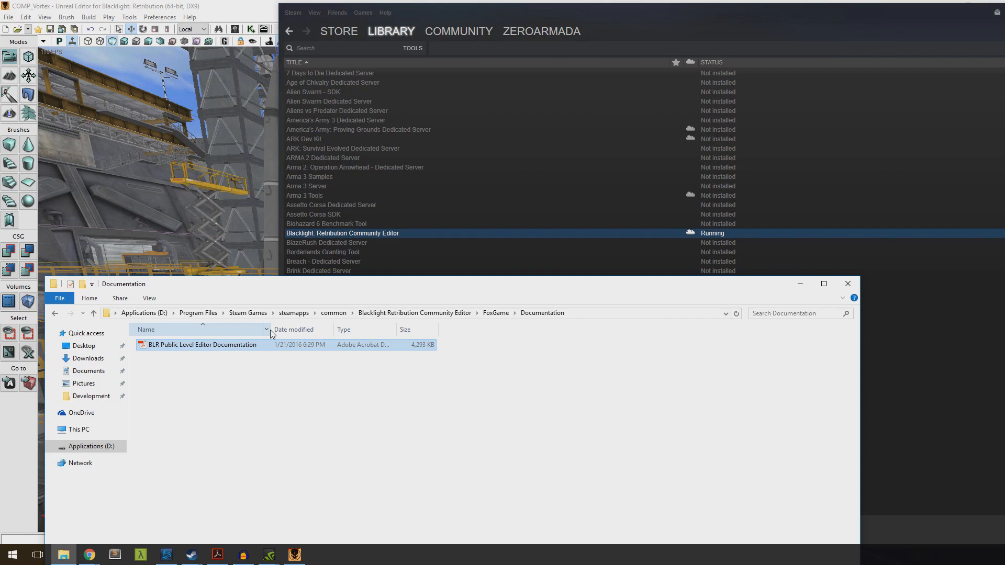
# Switch to Adobe Acrobat Reader, look through the BLR Public Level Editor Documentation from its contents and Quick Checklist onward, and close it
pyautogui.click(217, 556)
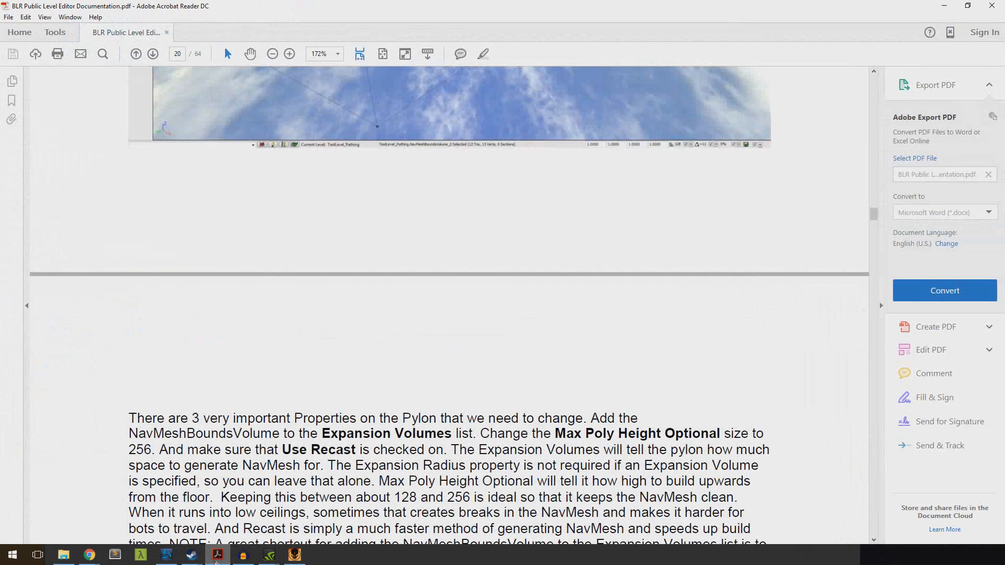
pyautogui.moveTo(874, 214); pyautogui.dragTo(881, 86)
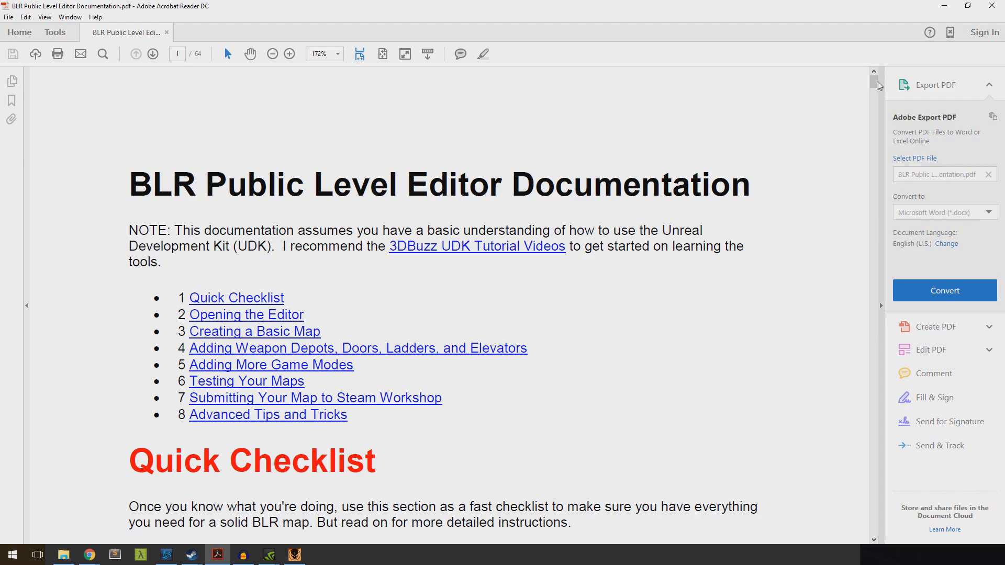
pyautogui.click(874, 88)
pyautogui.moveTo(874, 87); pyautogui.dragTo(875, 88)
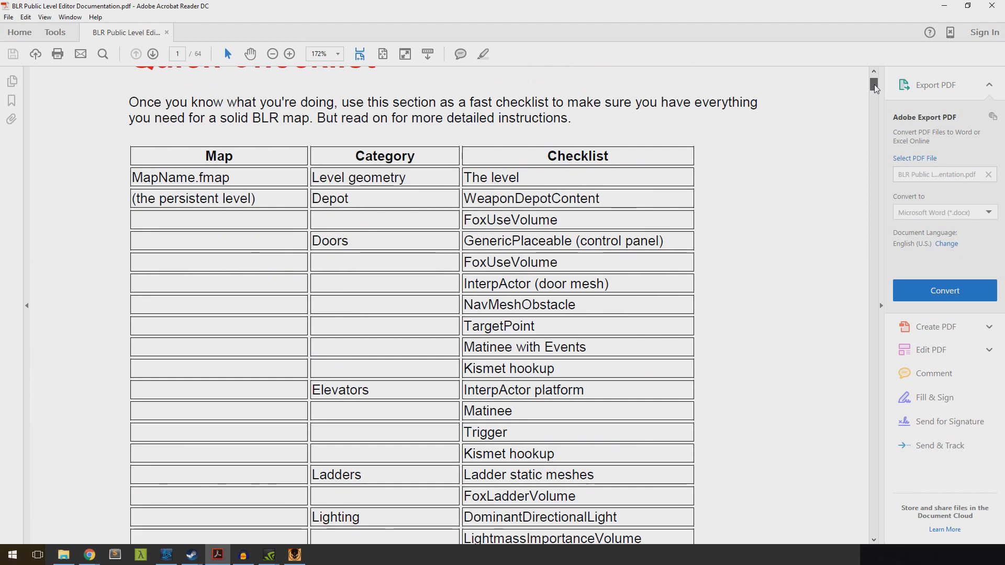
pyautogui.moveTo(875, 88); pyautogui.dragTo(882, 193)
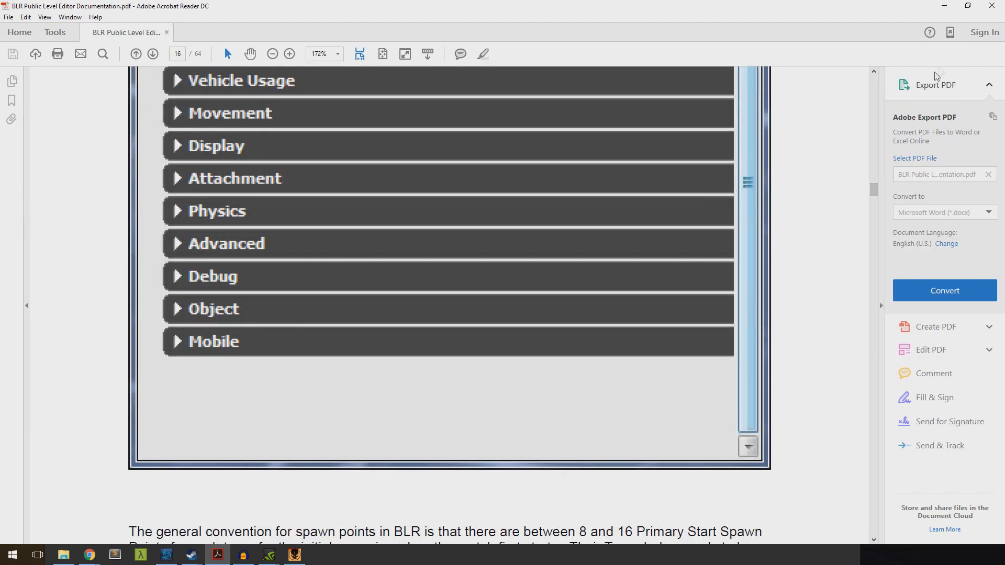
pyautogui.click(992, 6)
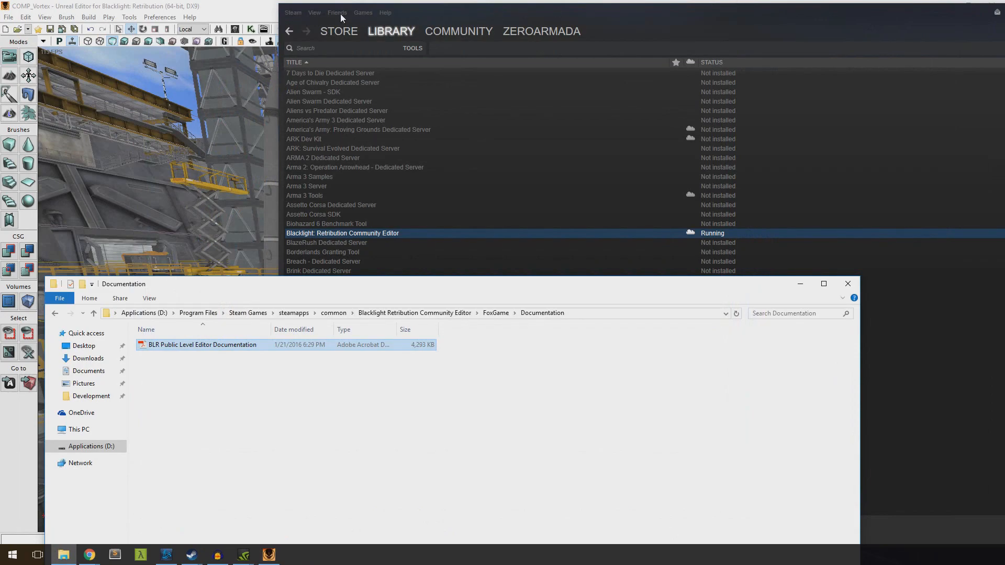
# Return to the Unreal Editor and browse to FoxGame > Content > Maps for opening an existing level
pyautogui.click(241, 8)
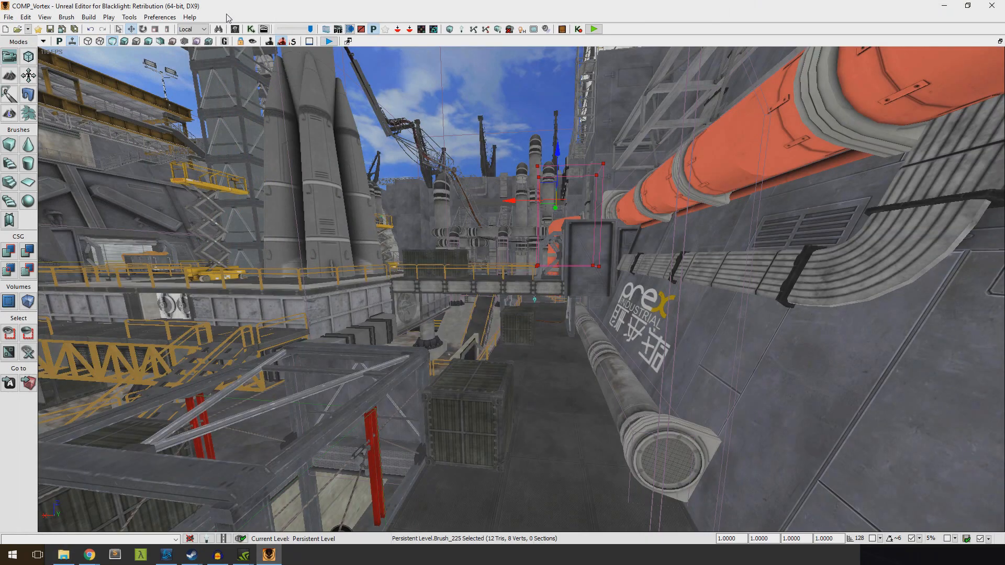
pyautogui.click(9, 17)
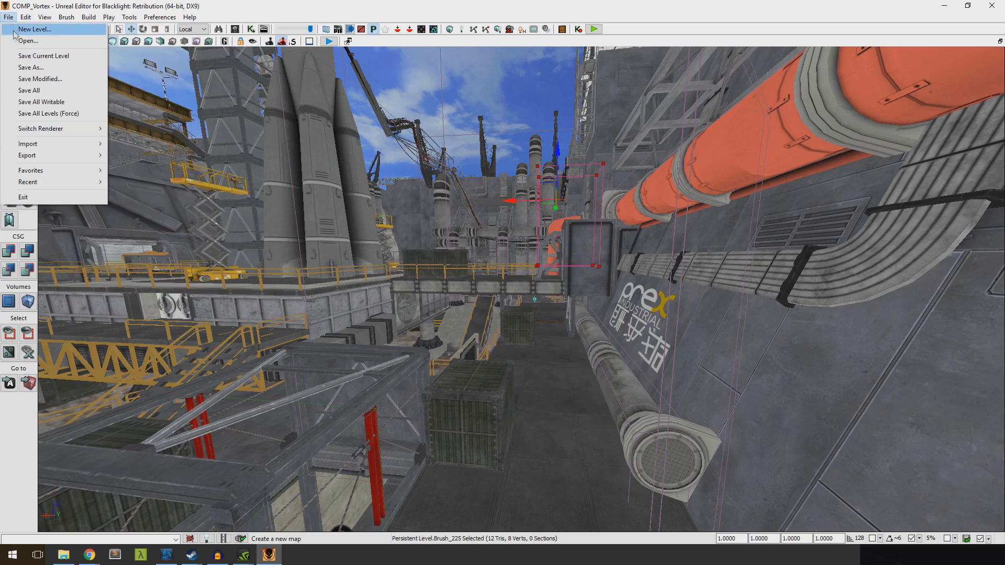
pyautogui.click(27, 41)
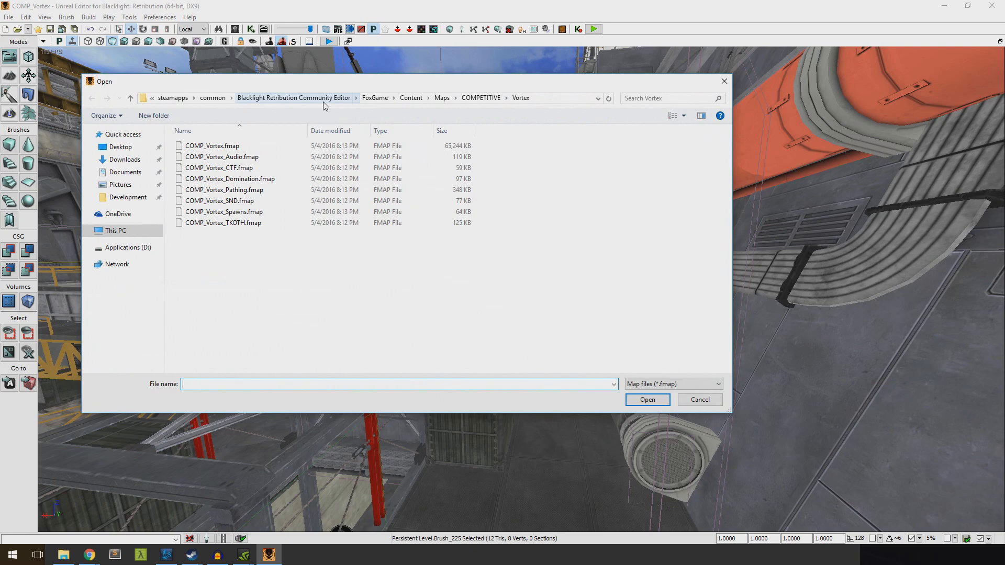
pyautogui.click(374, 99)
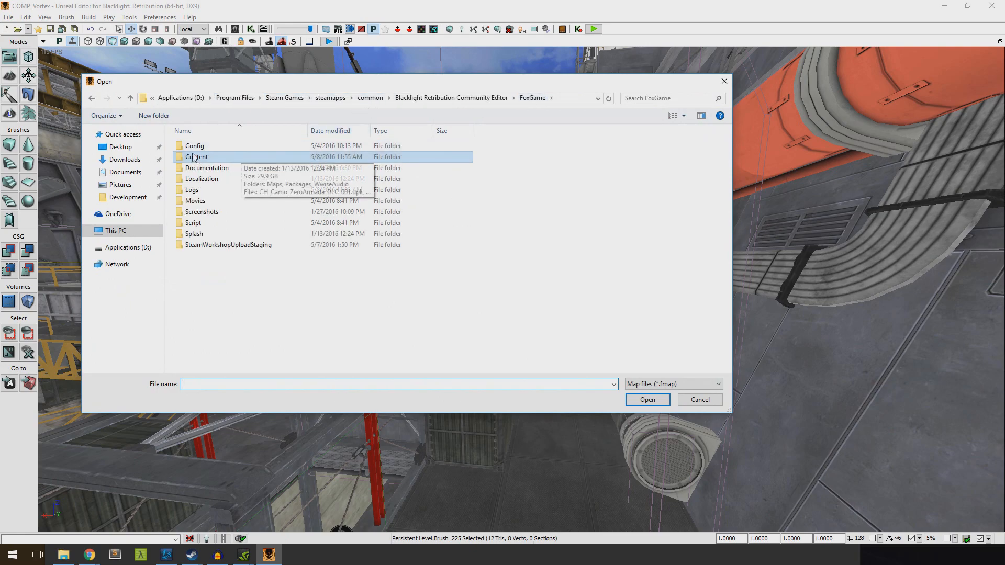
pyautogui.doubleClick(198, 157)
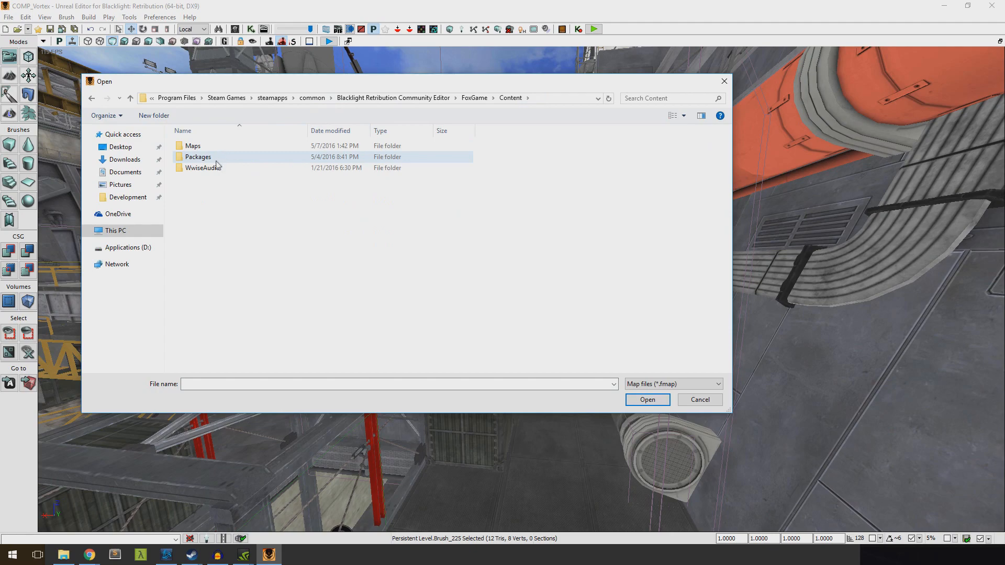
pyautogui.doubleClick(194, 149)
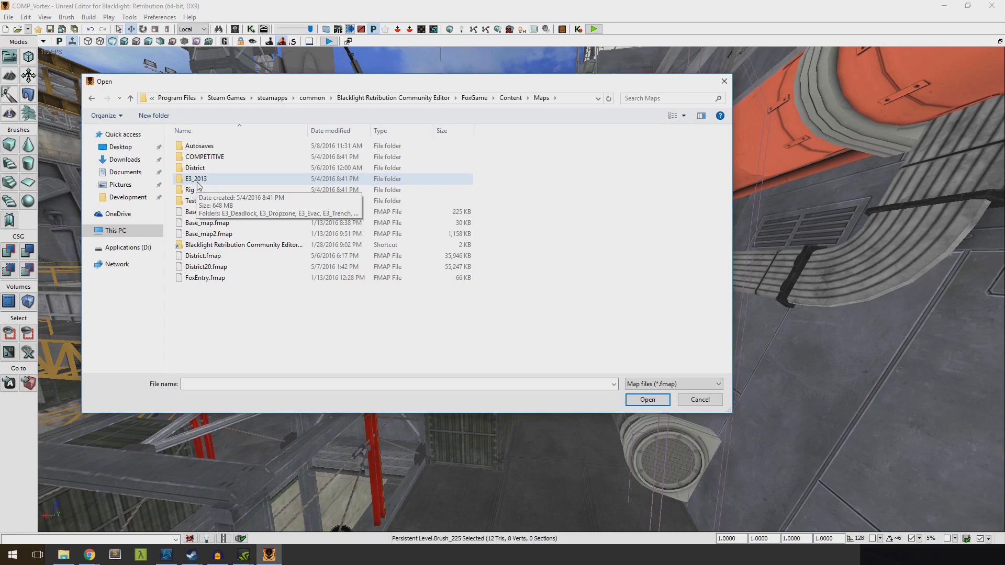
# Examine the COMPETITIVE and E3_2013 map folders, and dismiss the dialog without opening a level
pyautogui.doubleClick(200, 158)
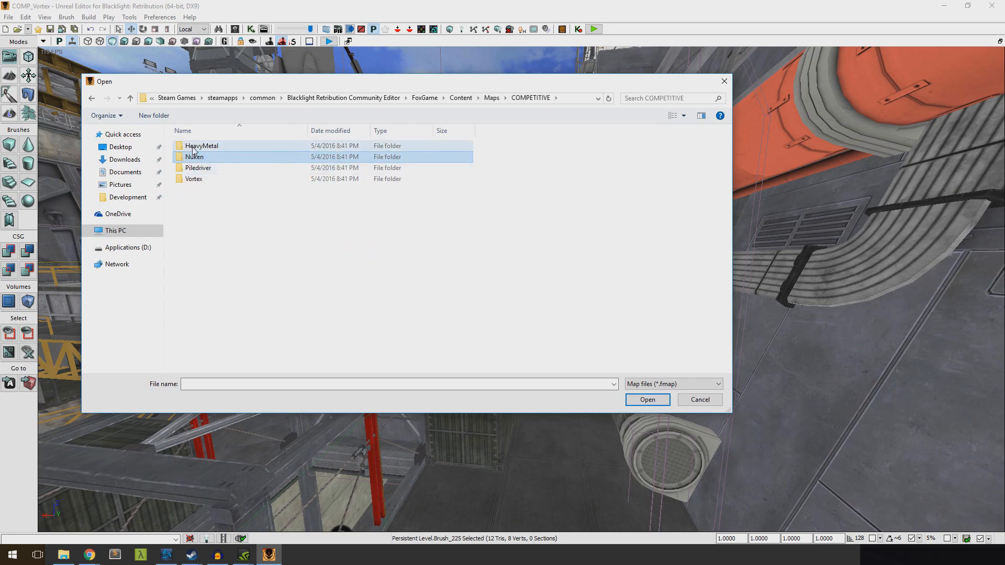
pyautogui.click(91, 99)
pyautogui.doubleClick(187, 180)
pyautogui.click(91, 98)
pyautogui.doubleClick(201, 157)
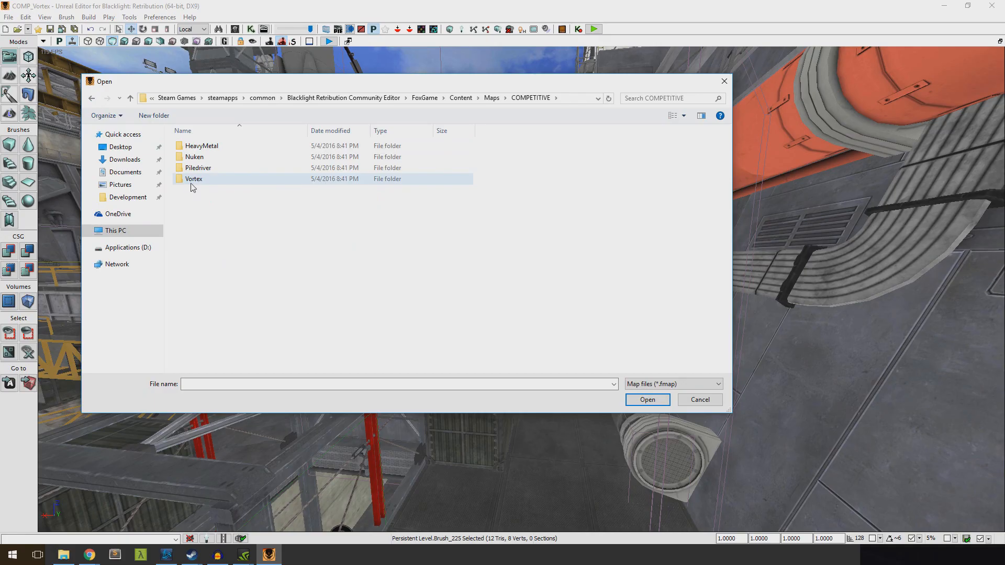
pyautogui.click(687, 403)
# Display the Vortex level in the Lit view mode and inspect its lighting around the rocket platform
pyautogui.moveTo(571, 378)
pyautogui.mouseDown(button='right')
pyautogui.moveTo(413, 390)
pyautogui.moveTo(373, 367)
pyautogui.moveTo(503, 366)
pyautogui.moveTo(564, 420)
pyautogui.moveTo(675, 426)
pyautogui.moveTo(728, 406)
pyautogui.moveTo(733, 419)
pyautogui.moveTo(775, 421)
pyautogui.moveTo(503, 408)
pyautogui.moveTo(497, 445)
pyautogui.moveTo(495, 413)
pyautogui.moveTo(515, 406)
pyautogui.mouseUp(button='right')
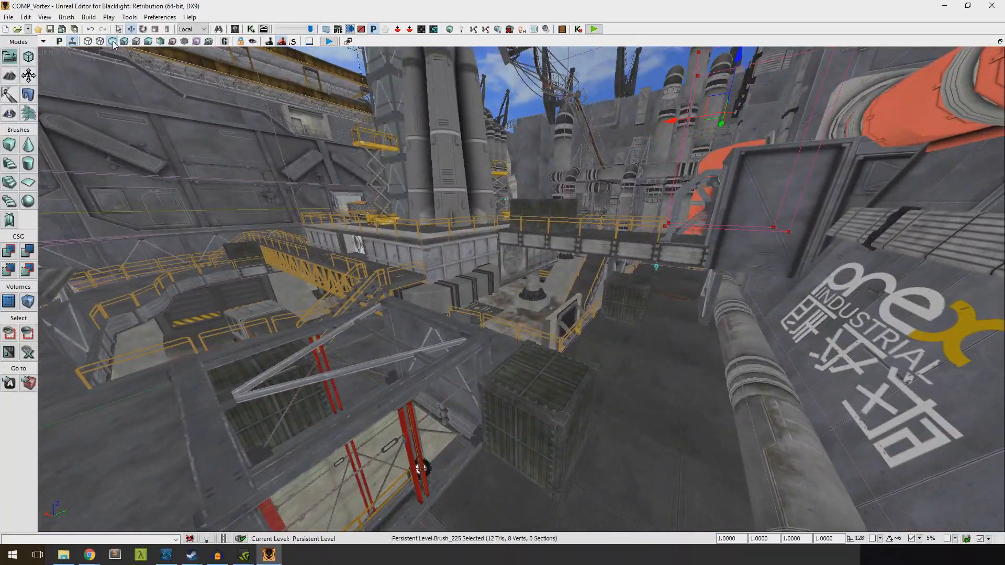
pyautogui.click(125, 43)
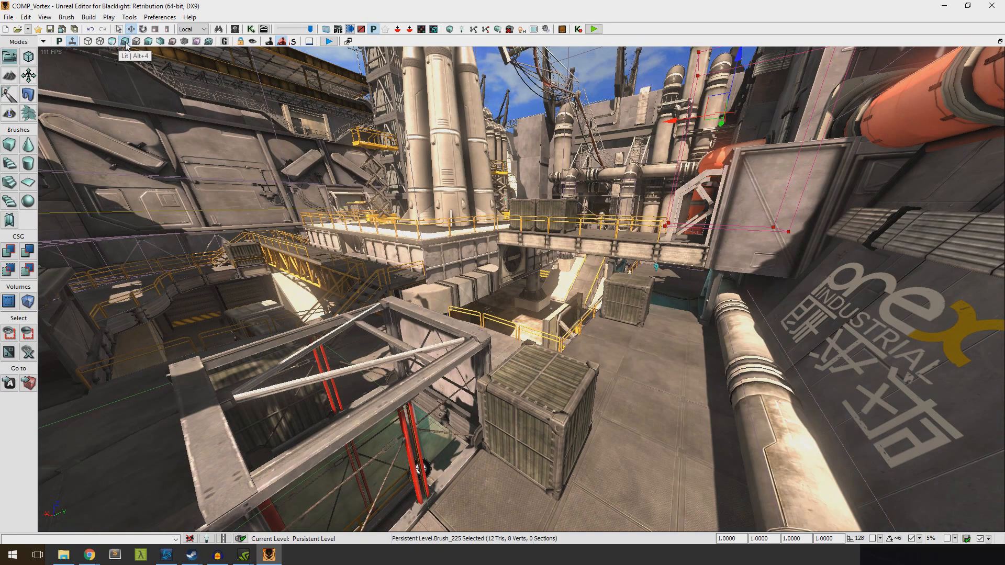
pyautogui.moveTo(299, 163); pyautogui.dragTo(299, 164)
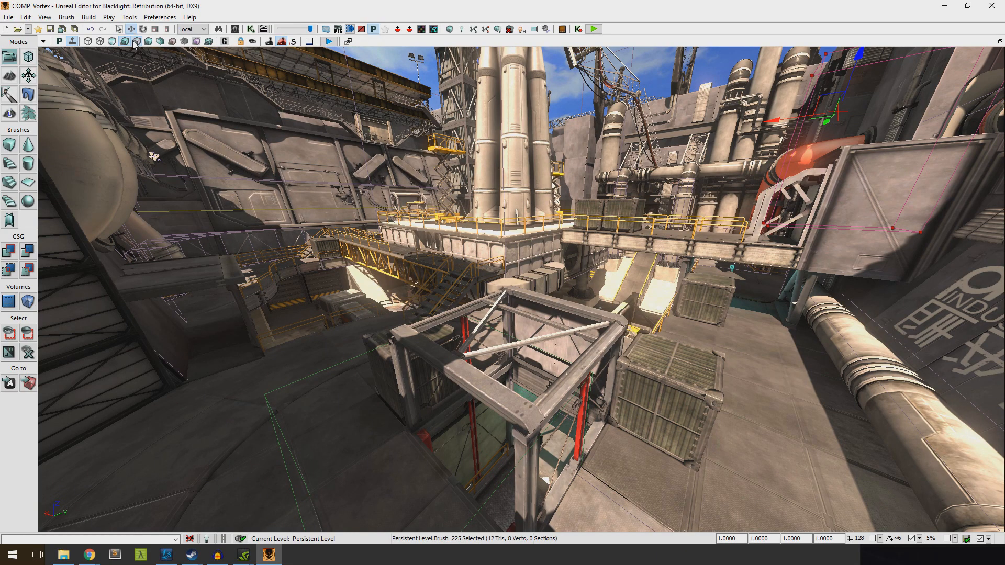
pyautogui.click(135, 42)
pyautogui.moveTo(508, 355); pyautogui.dragTo(447, 422, button='right')
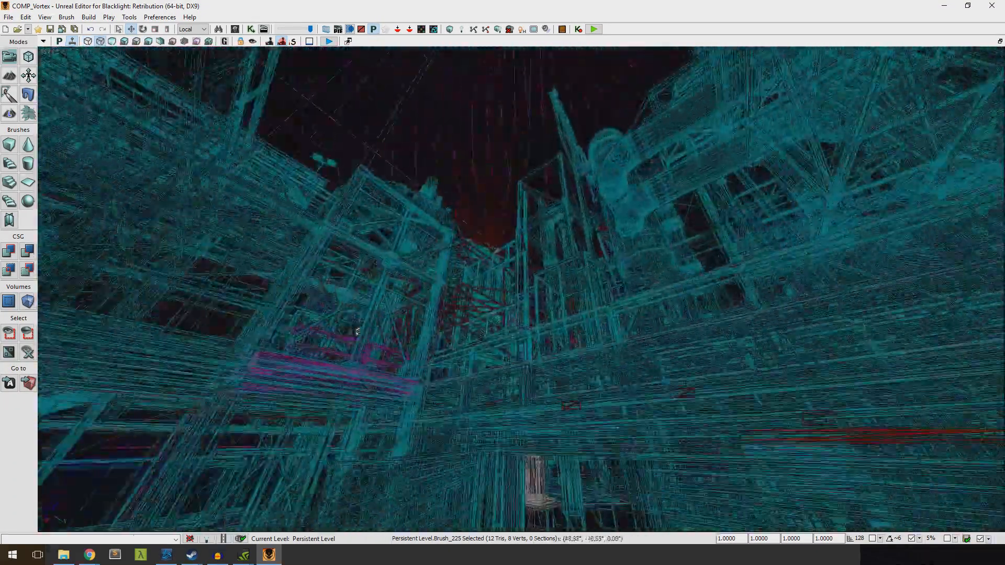
# Inspect the level's geometry in the wireframe view mode and return the viewport to Unlit
pyautogui.moveTo(522, 290); pyautogui.dragTo(607, 330, button='right')
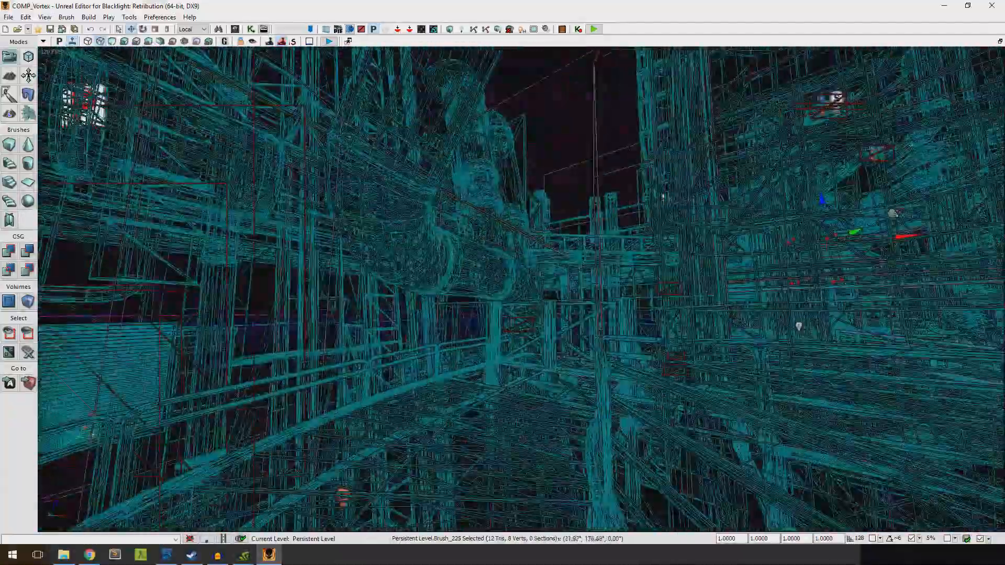
pyautogui.moveTo(522, 290); pyautogui.dragTo(623, 298, button='right')
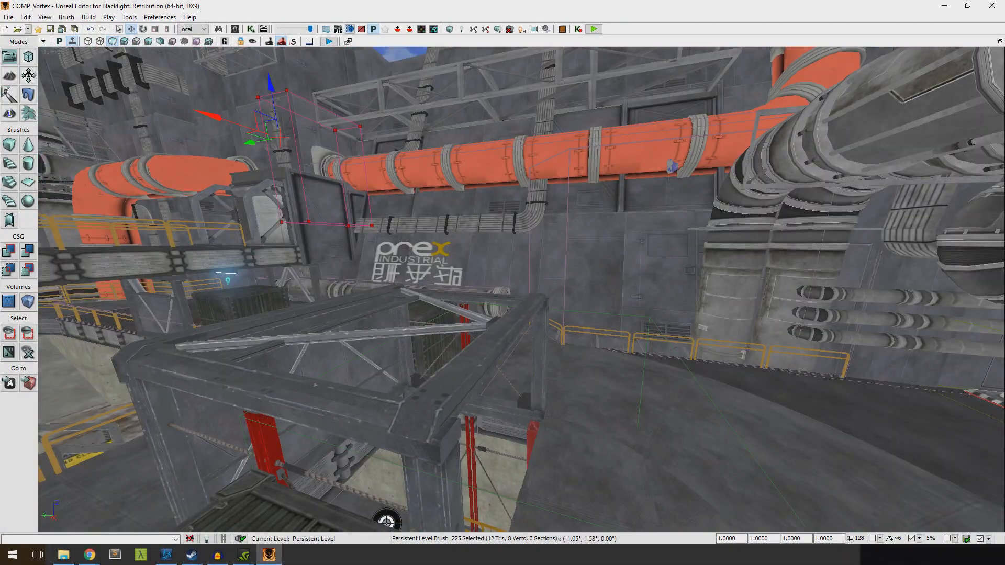
pyautogui.moveTo(522, 290)
pyautogui.mouseDown(button='right')
pyautogui.moveTo(450, 299)
pyautogui.moveTo(356, 286)
pyautogui.moveTo(366, 281)
pyautogui.moveTo(261, 287)
pyautogui.moveTo(225, 275)
pyautogui.moveTo(490, 266)
pyautogui.mouseUp(button='right')
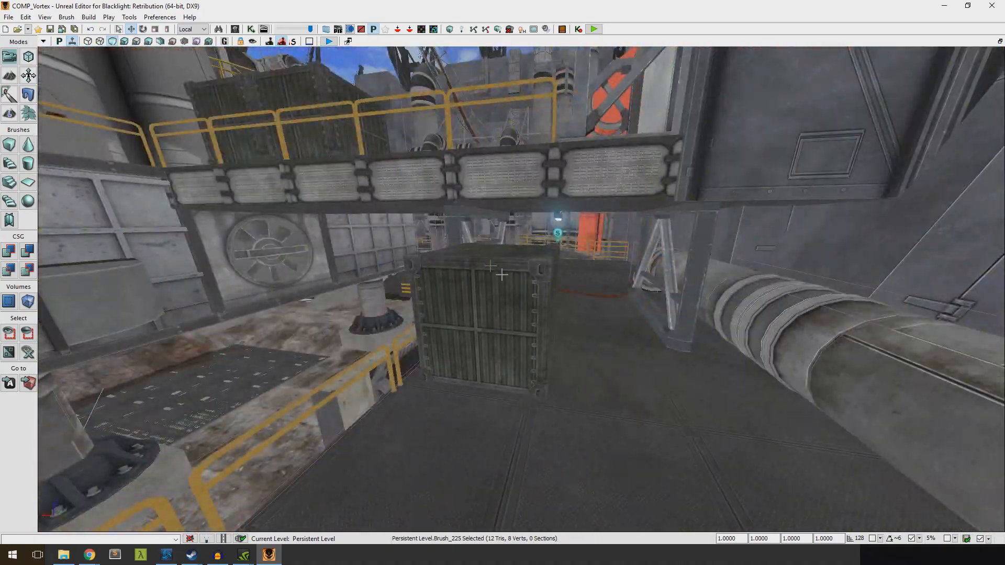
# Select the crate on the floor near the raised walkway and move it along its axes with the translation widget
pyautogui.click(533, 320)
pyautogui.moveTo(533, 320); pyautogui.dragTo(366, 304, button='right')
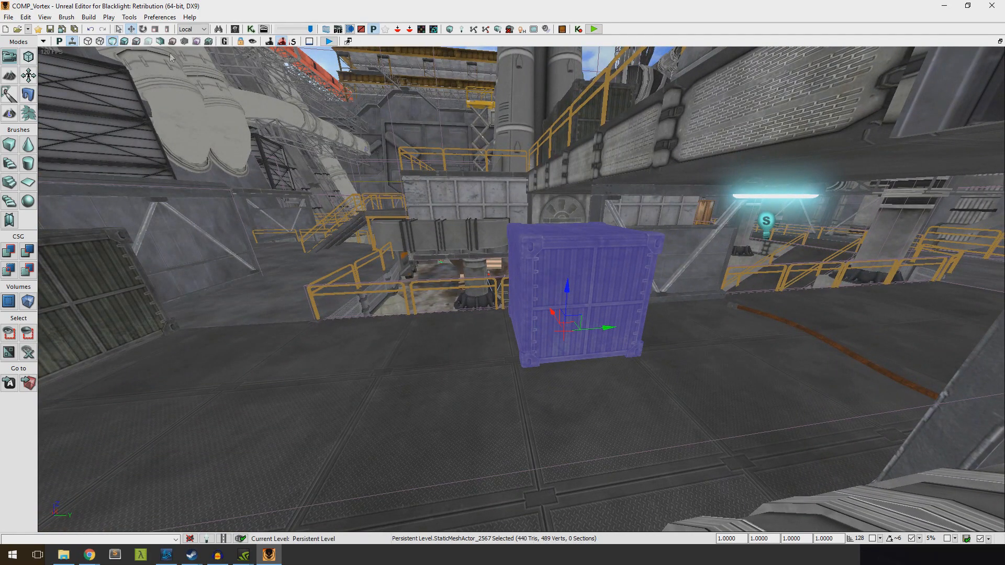
pyautogui.moveTo(606, 327); pyautogui.dragTo(649, 326)
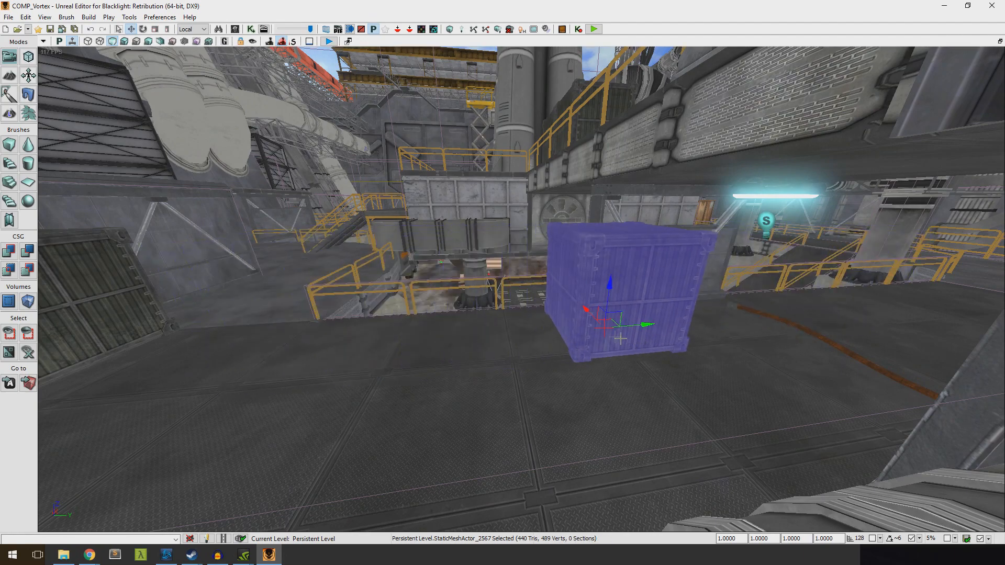
pyautogui.moveTo(580, 306); pyautogui.dragTo(603, 327)
pyautogui.moveTo(657, 346); pyautogui.dragTo(703, 360)
pyautogui.moveTo(702, 361); pyautogui.dragTo(534, 287, button='right')
pyautogui.moveTo(479, 288); pyautogui.dragTo(477, 289)
pyautogui.moveTo(476, 289); pyautogui.dragTo(533, 286, button='right')
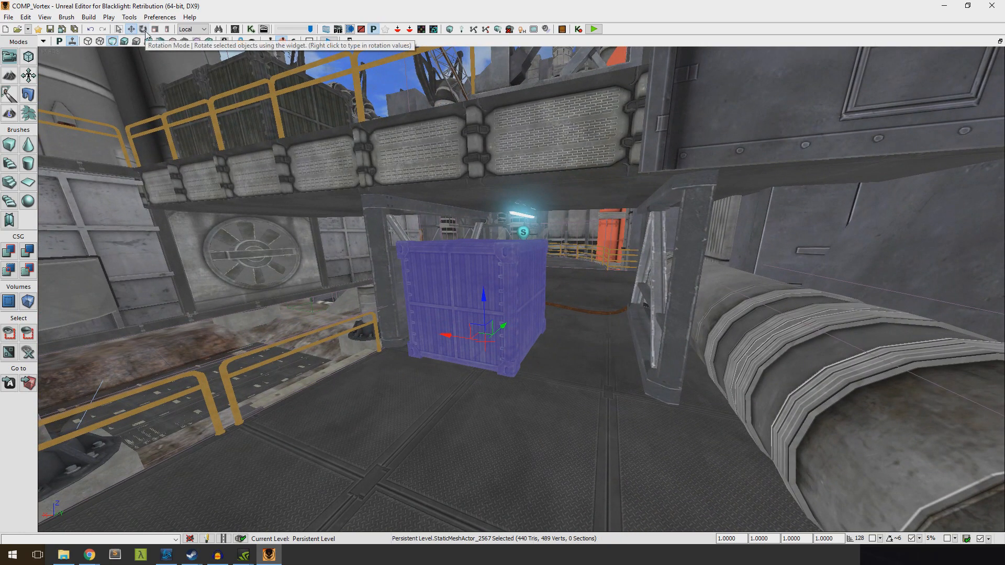
# Rotate the selected crate about its axes with the rotation widget so it stands tilted
pyautogui.click(143, 29)
pyautogui.moveTo(489, 373); pyautogui.dragTo(543, 355)
pyautogui.moveTo(461, 361); pyautogui.dragTo(461, 360)
pyautogui.moveTo(526, 305); pyautogui.dragTo(546, 320)
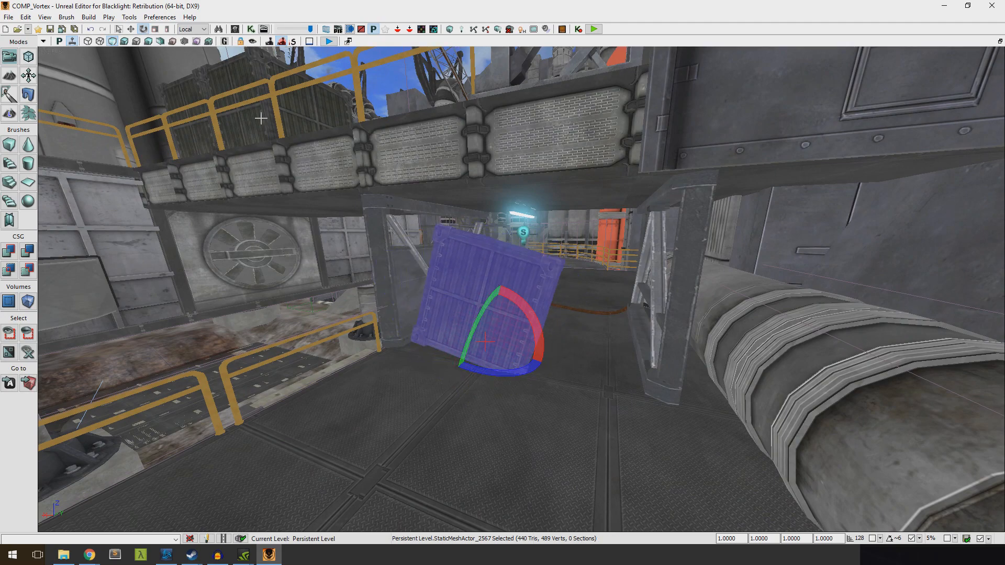
# Scale the tilted crate uniformly with the scaling widget, and use non-uniform scaling to change its Z scale to about 1.04
pyautogui.click(155, 29)
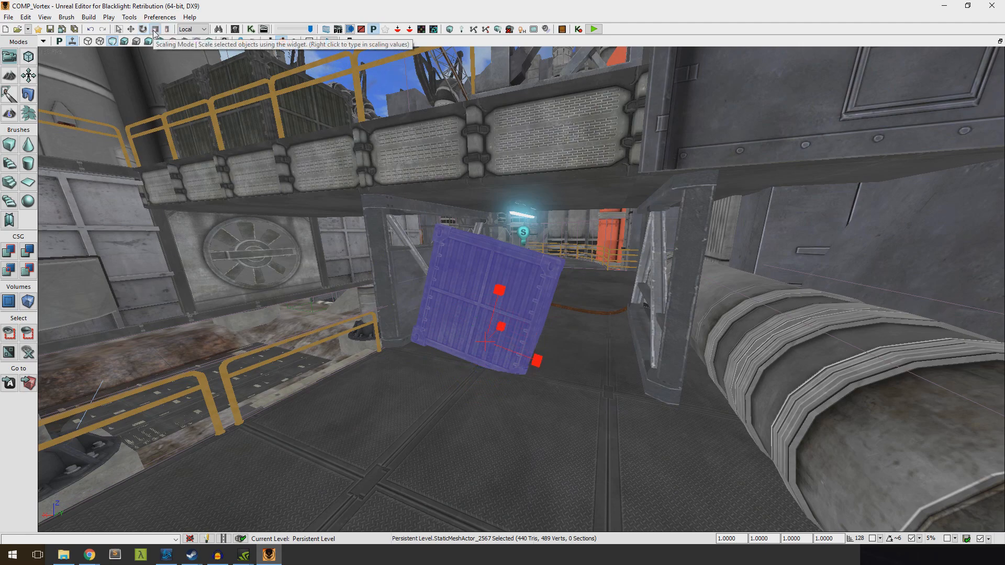
pyautogui.moveTo(493, 287); pyautogui.dragTo(289, 156)
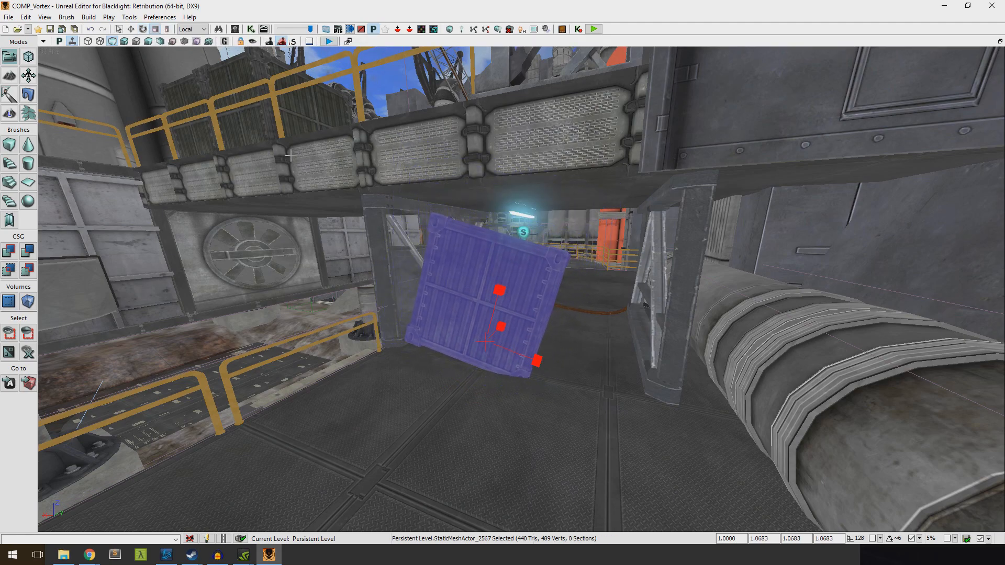
pyautogui.click(167, 31)
pyautogui.press('d')
pyautogui.moveTo(449, 295); pyautogui.dragTo(429, 300)
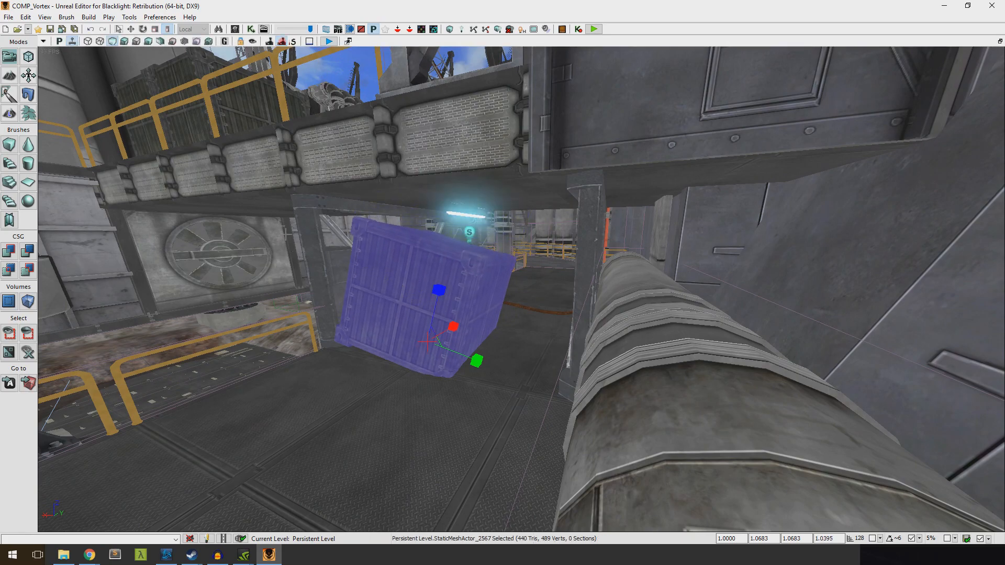
pyautogui.press('a')
pyautogui.moveTo(226, 129); pyautogui.dragTo(225, 129, button='right')
pyautogui.press('d')
pyautogui.press('a')
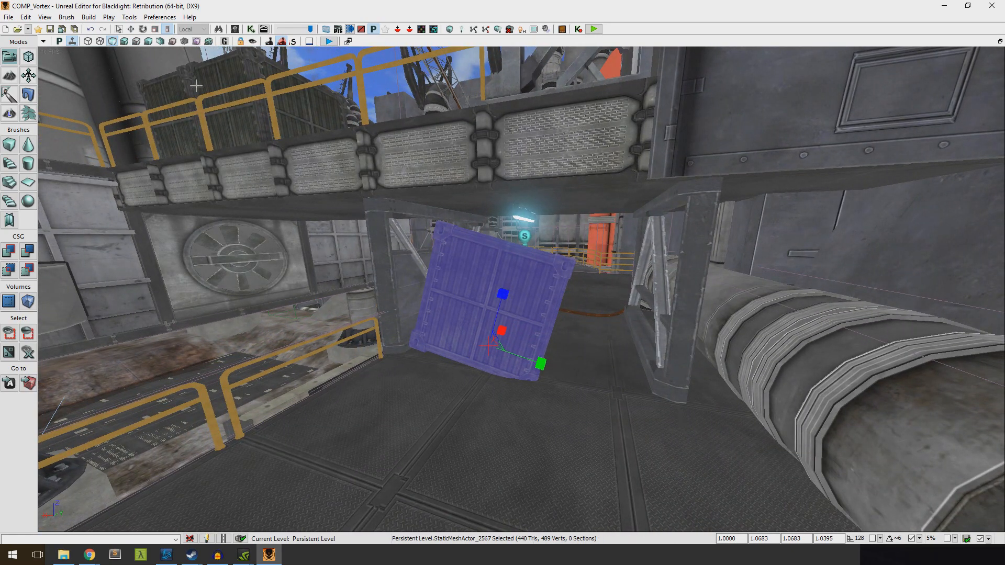
# Enable the 128-unit drag grid and move the crate along its axes with the translation widget
pyautogui.click(131, 28)
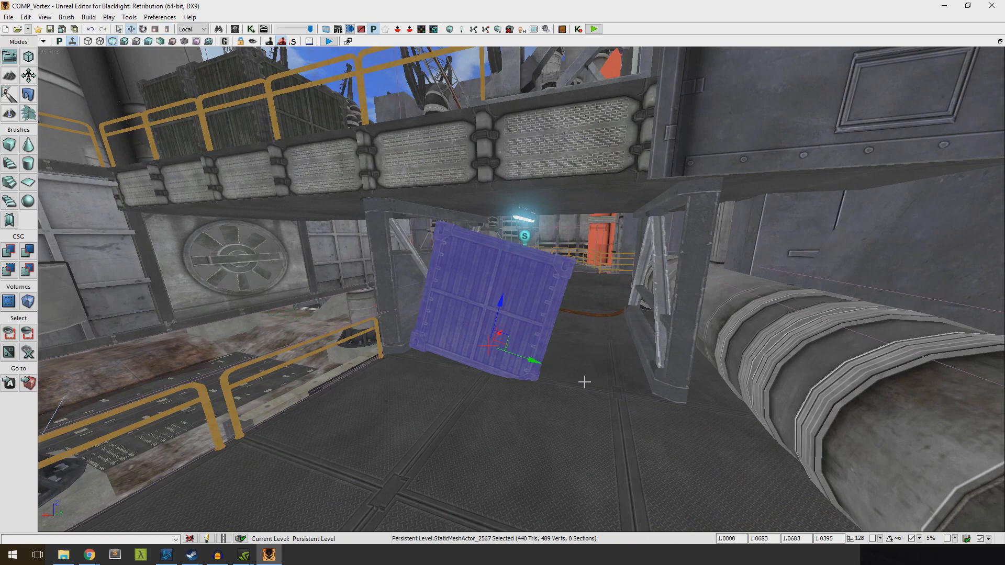
pyautogui.click(872, 538)
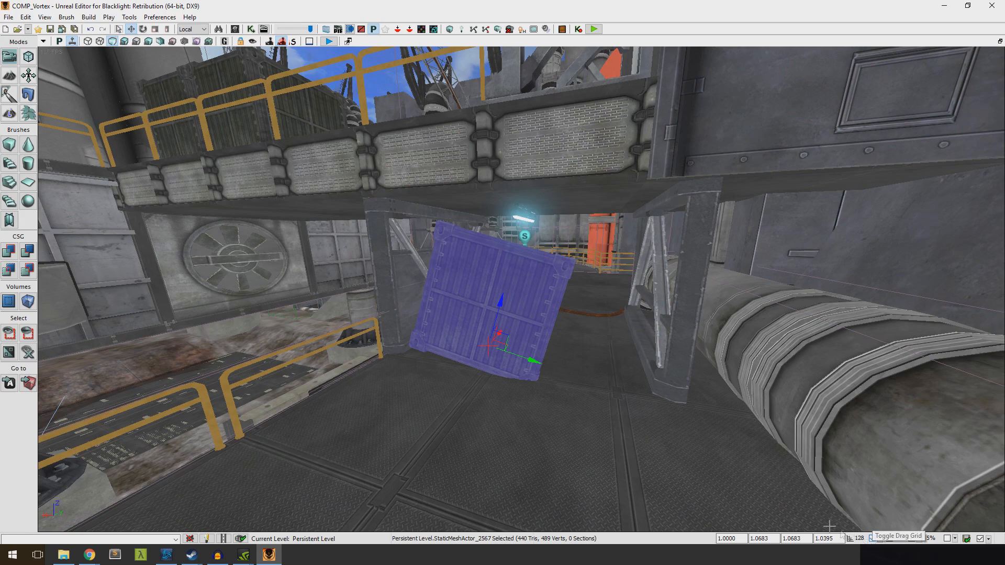
pyautogui.press('d')
pyautogui.moveTo(584, 383); pyautogui.dragTo(585, 382, button='right')
pyautogui.moveTo(555, 356); pyautogui.dragTo(471, 399)
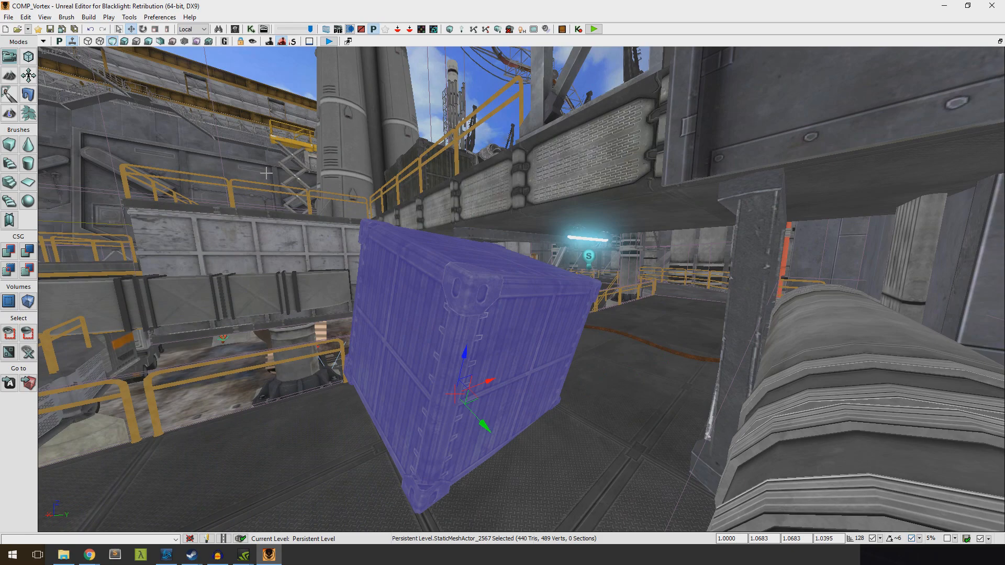
# Switch to the rotation widget for the crate and set the rotation grid snap to 45 degrees
pyautogui.click(144, 31)
pyautogui.moveTo(602, 340); pyautogui.dragTo(832, 471, button='right')
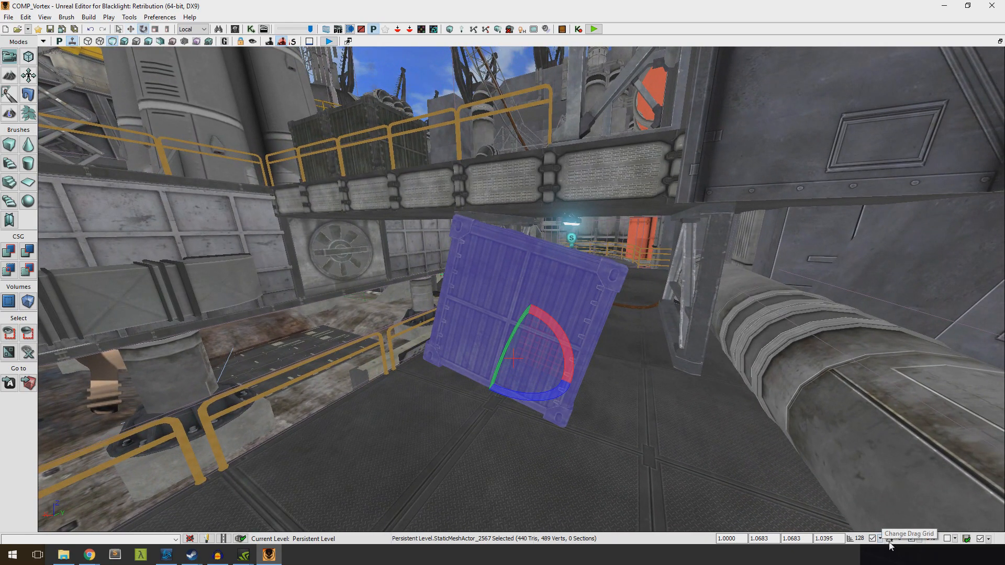
pyautogui.click(908, 538)
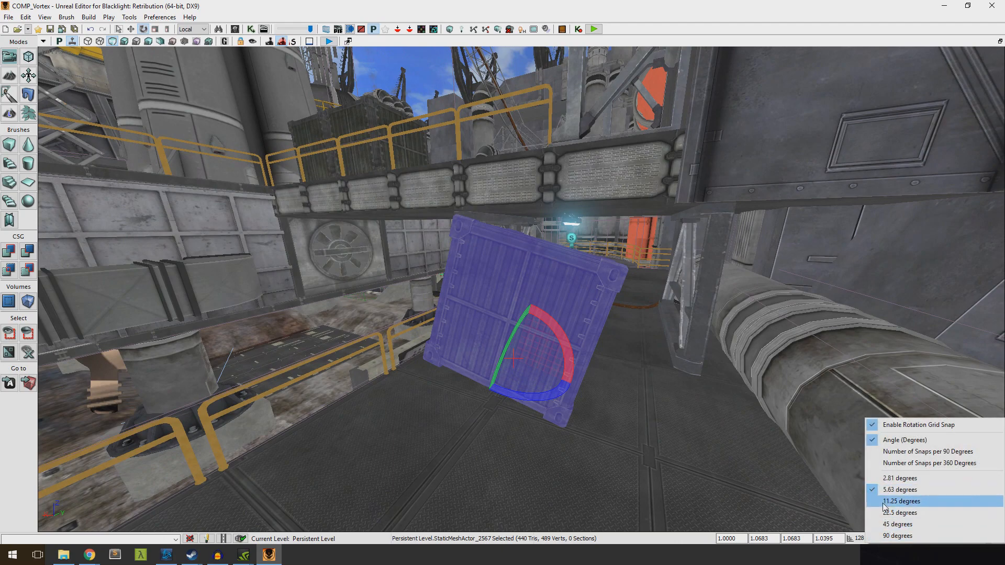
pyautogui.click(879, 525)
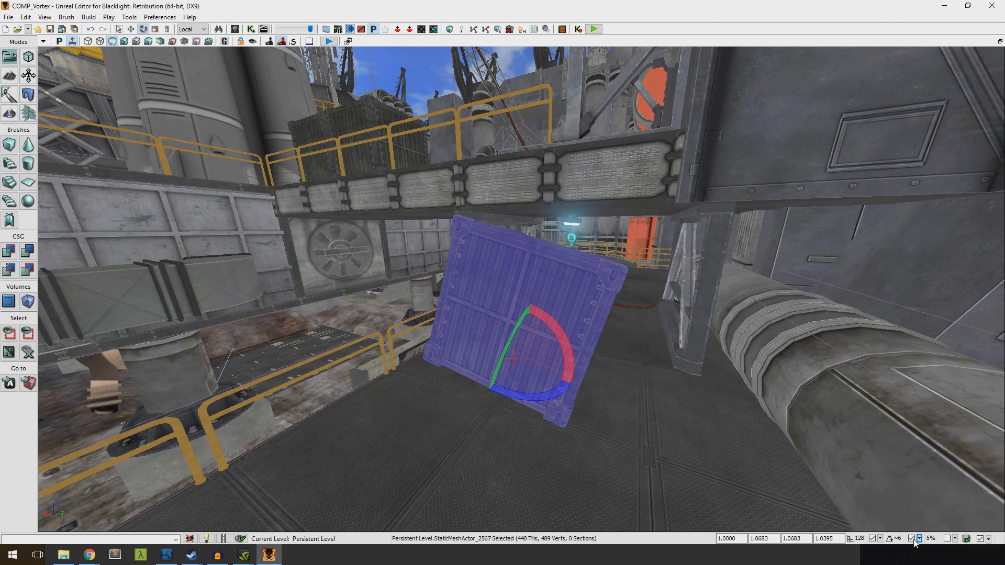
pyautogui.click(921, 544)
pyautogui.click(889, 511)
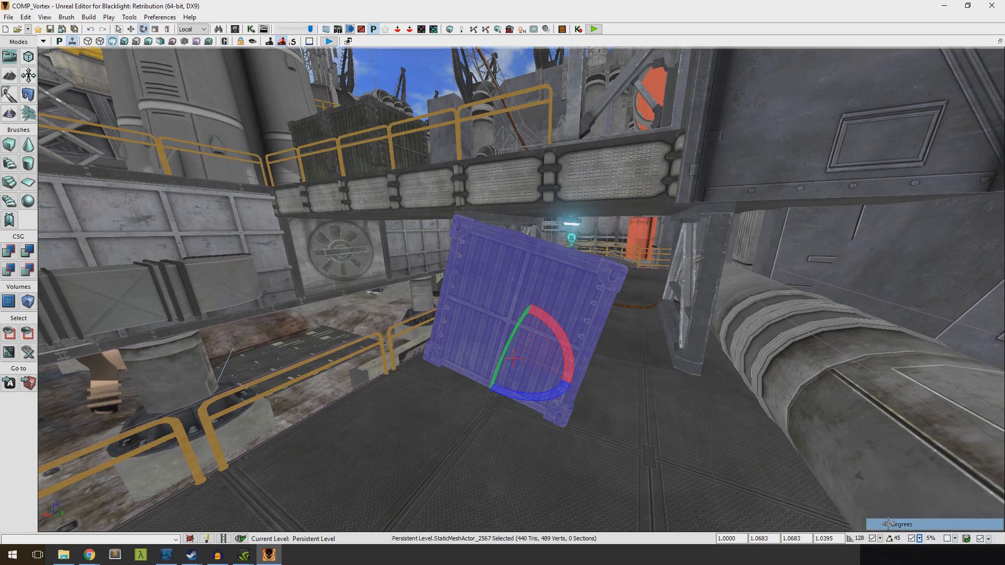
# Rotate the crate with 45-degree snapping, and turn rotation snapping off to rotate it freely toward upright
pyautogui.moveTo(523, 329); pyautogui.dragTo(499, 387)
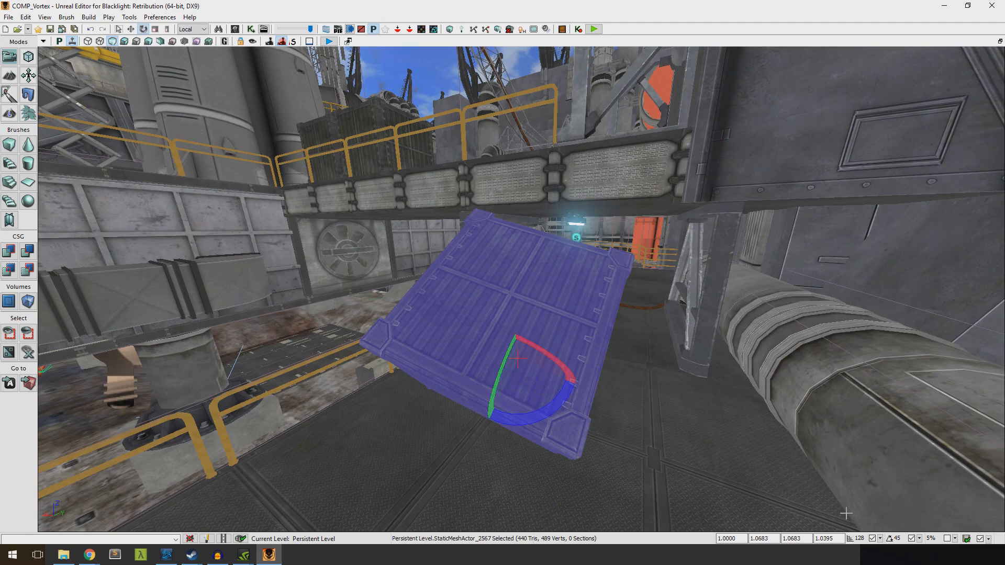
pyautogui.click(911, 539)
pyautogui.moveTo(516, 338); pyautogui.dragTo(521, 296)
# Enable 5% scale snapping and stretch the crate non-uniformly to about 1.66 in Y and 1.43 in Z
pyautogui.click(947, 538)
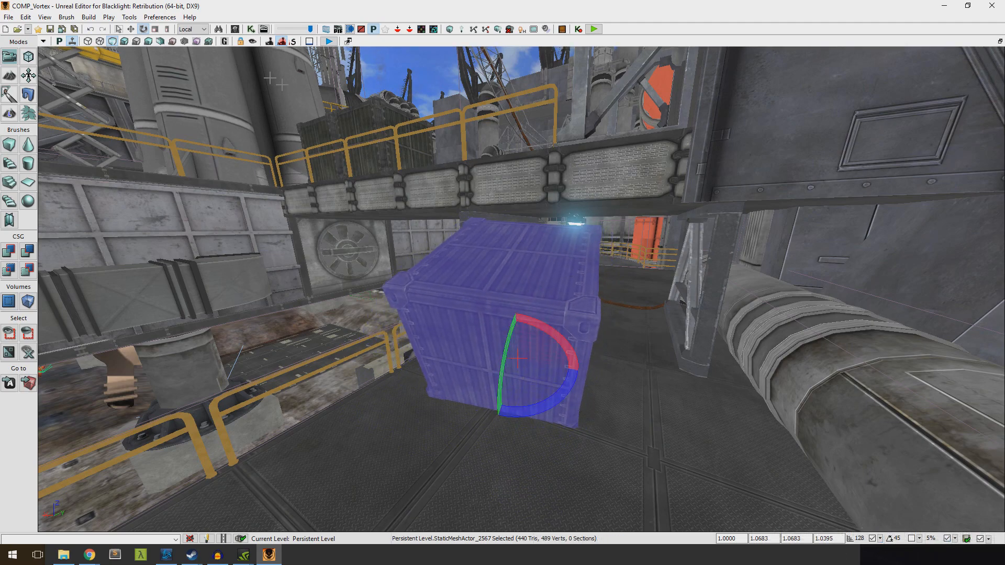
pyautogui.click(167, 29)
pyautogui.moveTo(513, 316); pyautogui.dragTo(516, 288)
pyautogui.moveTo(573, 370); pyautogui.dragTo(634, 380)
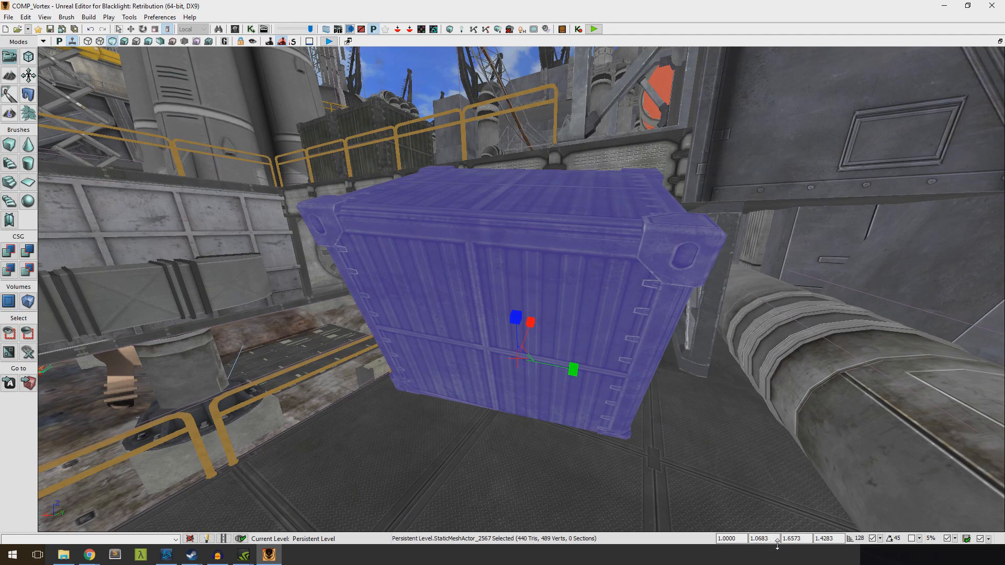
# Reset the crate's X, Y and Z scale values to 1
pyautogui.click(761, 538)
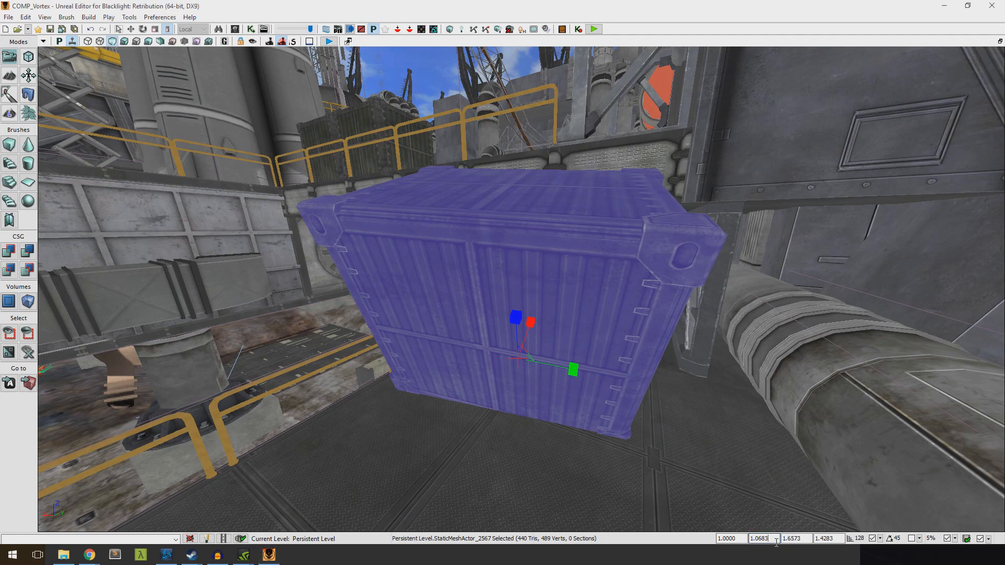
pyautogui.write('1')
pyautogui.press('Tab')
pyautogui.write('1')
pyautogui.press('Tab')
pyautogui.write('1')
pyautogui.press('Return')
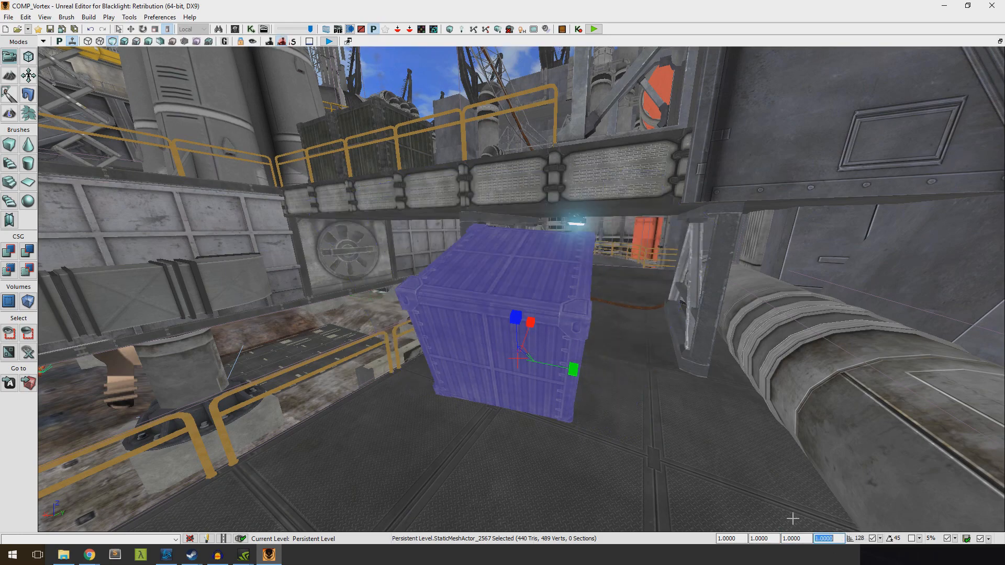
# Launch a play preview of the level starting from the floor in front of the upright crate
pyautogui.moveTo(733, 477); pyautogui.dragTo(461, 455, button='right')
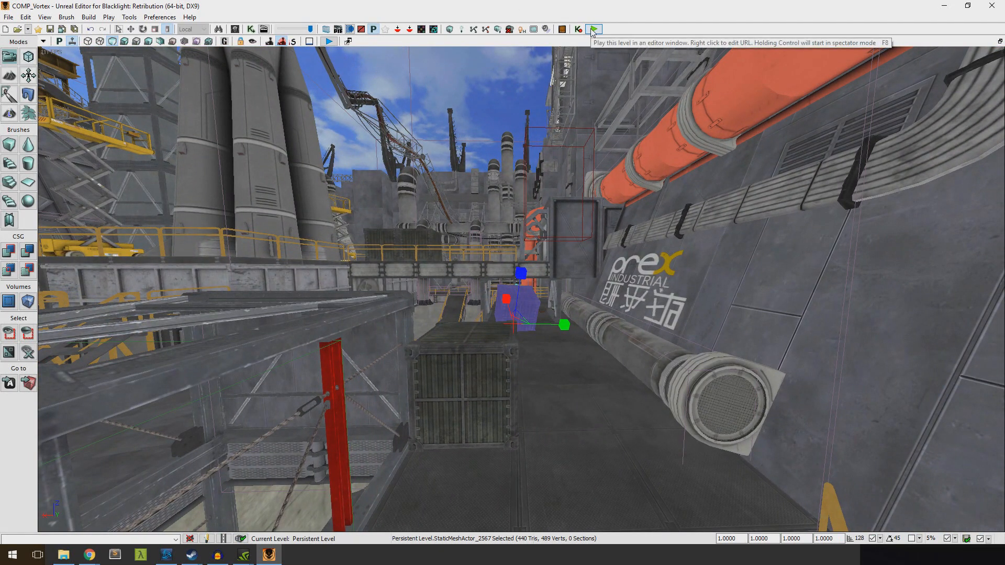
pyautogui.moveTo(562, 267); pyautogui.dragTo(557, 287, button='right')
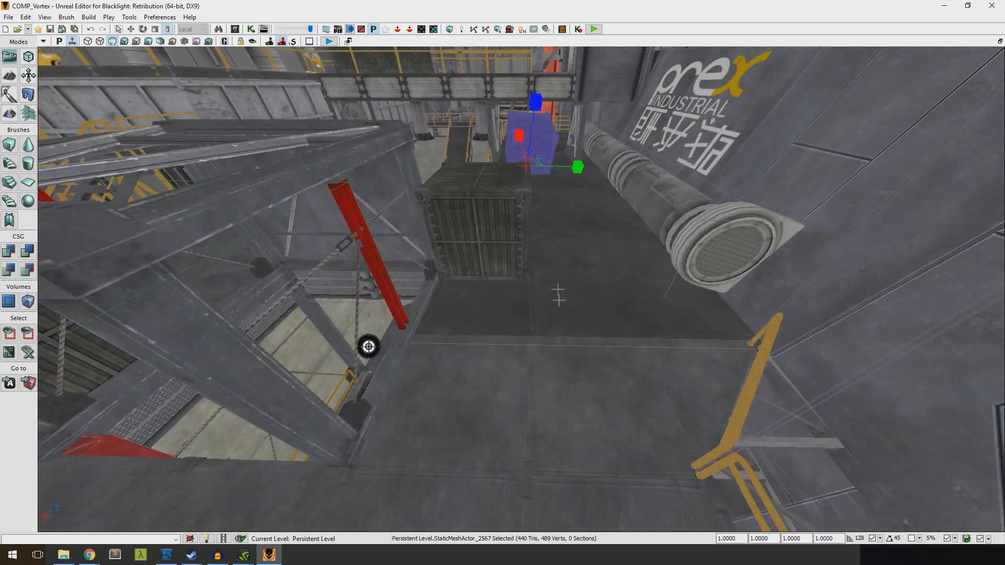
pyautogui.rightClick(553, 363)
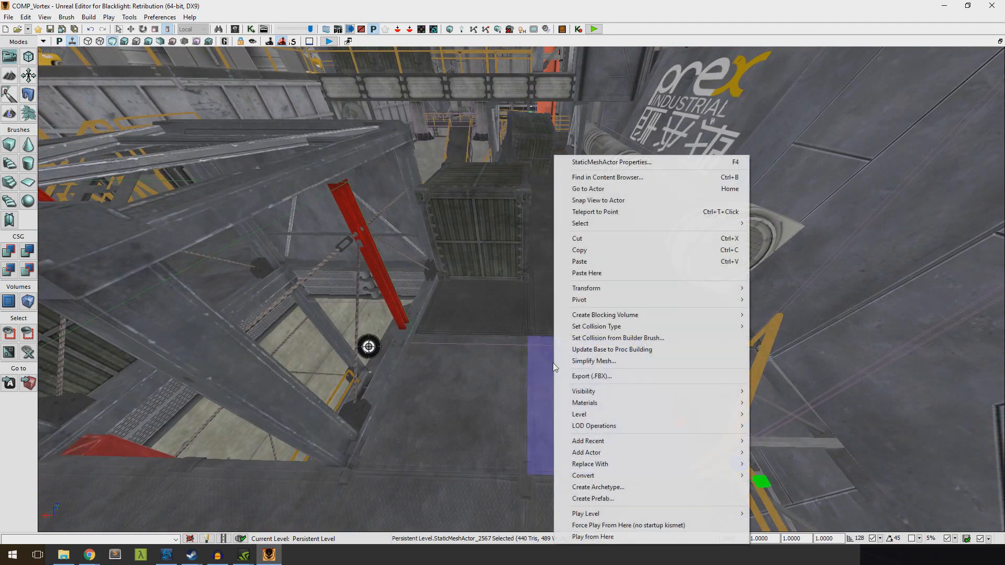
pyautogui.click(592, 537)
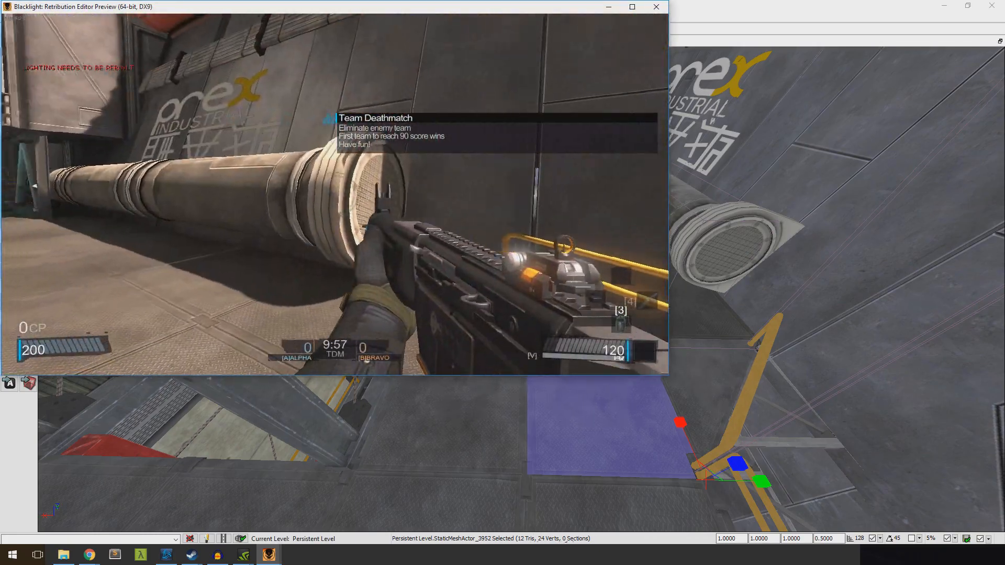
# Walk around the crates in the game preview, maximize its window, and close the preview
pyautogui.press('w')
pyautogui.press('w')
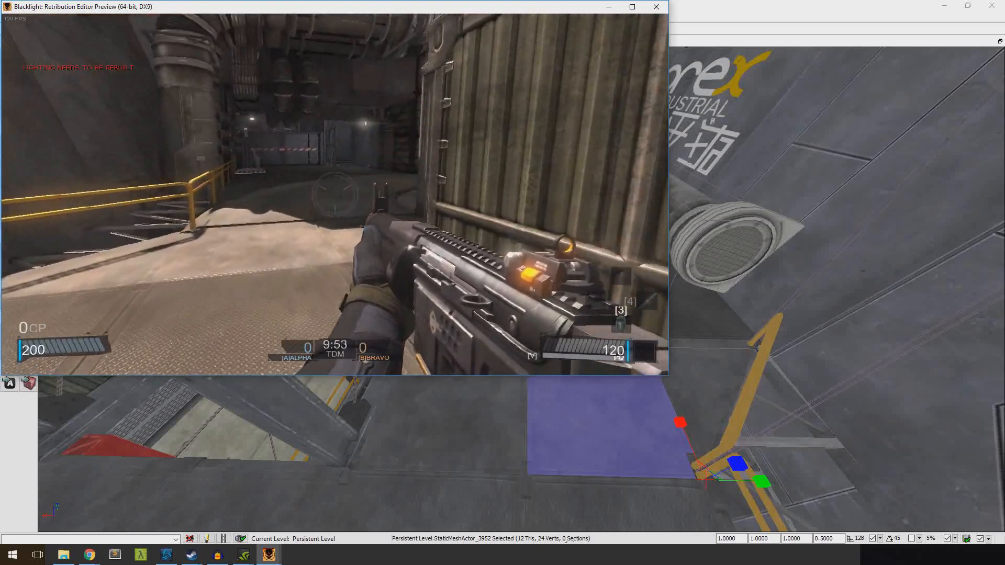
pyautogui.press('super+x')
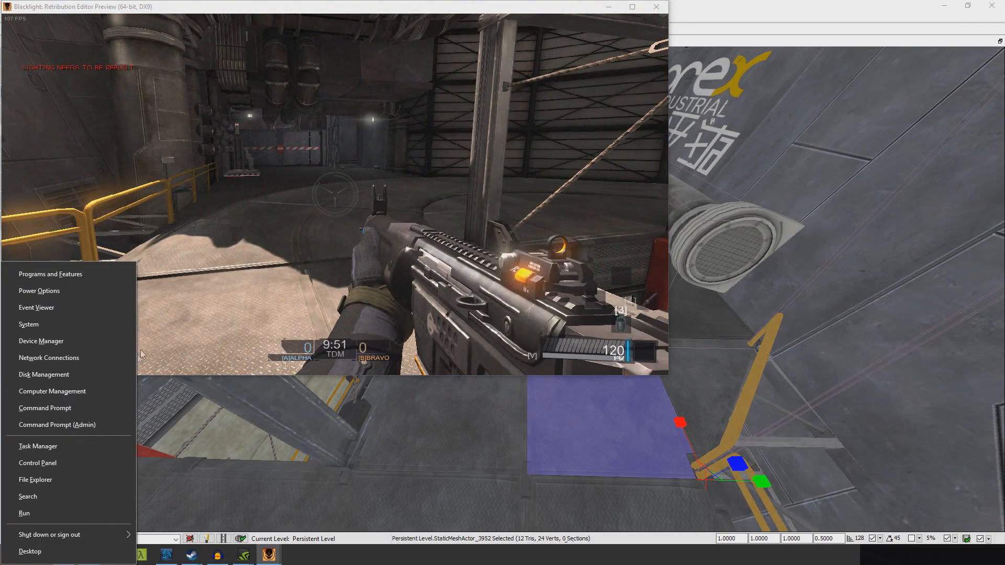
pyautogui.click(632, 7)
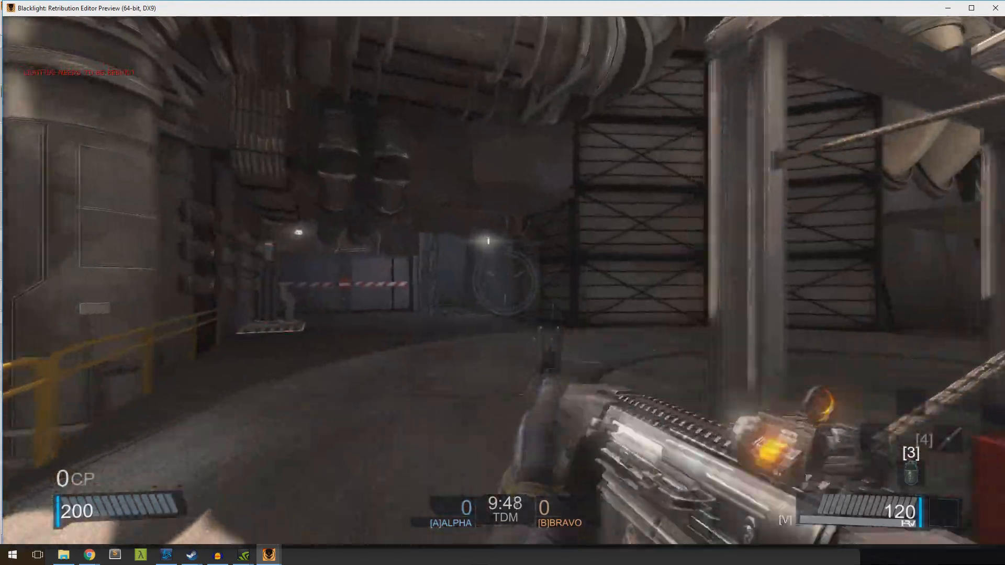
pyautogui.press('w')
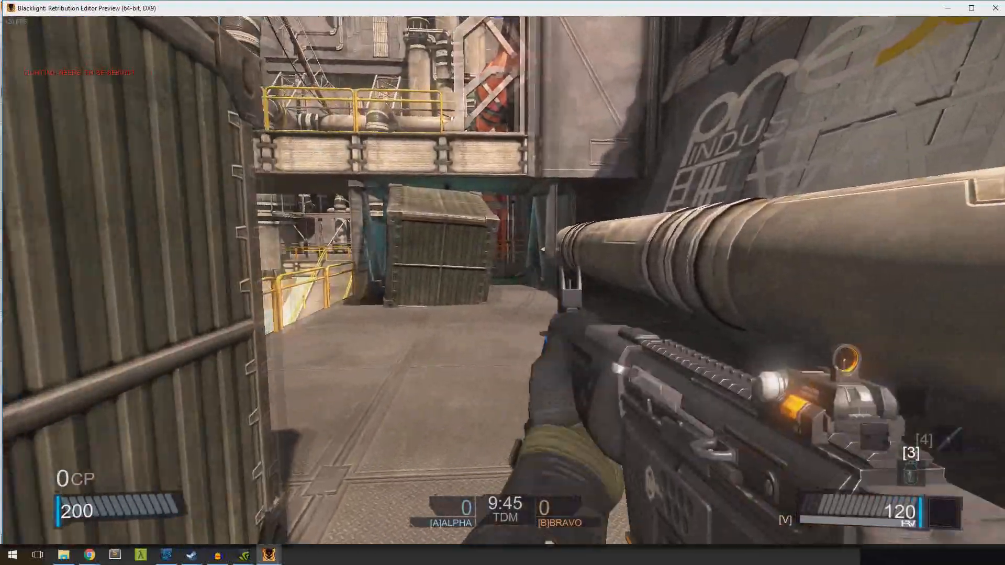
pyautogui.press('super+x')
pyautogui.click(995, 8)
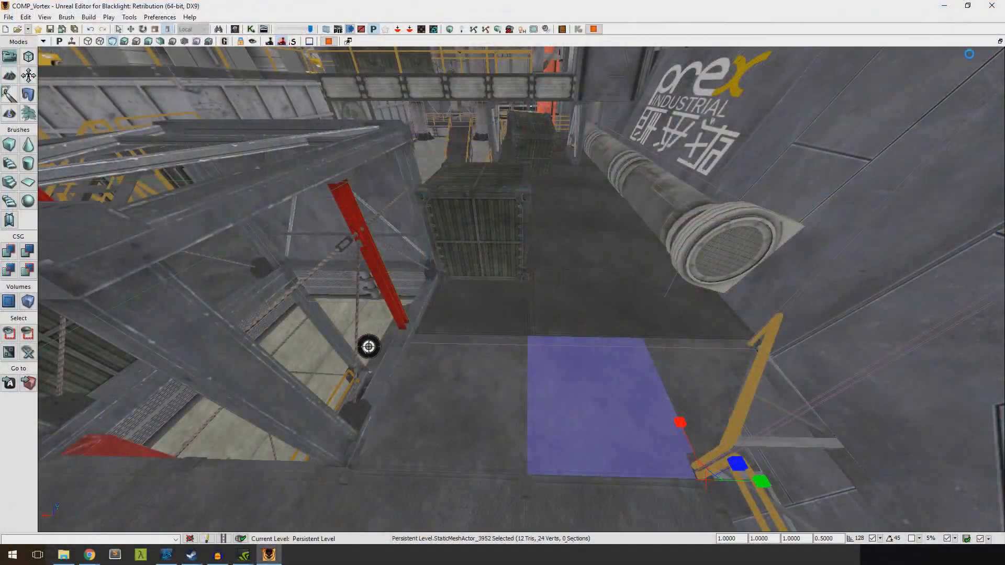
# Select the red builder brush above the walkway and move it down to the floor beside the crate and pipe
pyautogui.moveTo(663, 208); pyautogui.dragTo(817, 241, button='right')
pyautogui.press('w')
pyautogui.moveTo(531, 270); pyautogui.dragTo(590, 395, button='right')
pyautogui.click(531, 269)
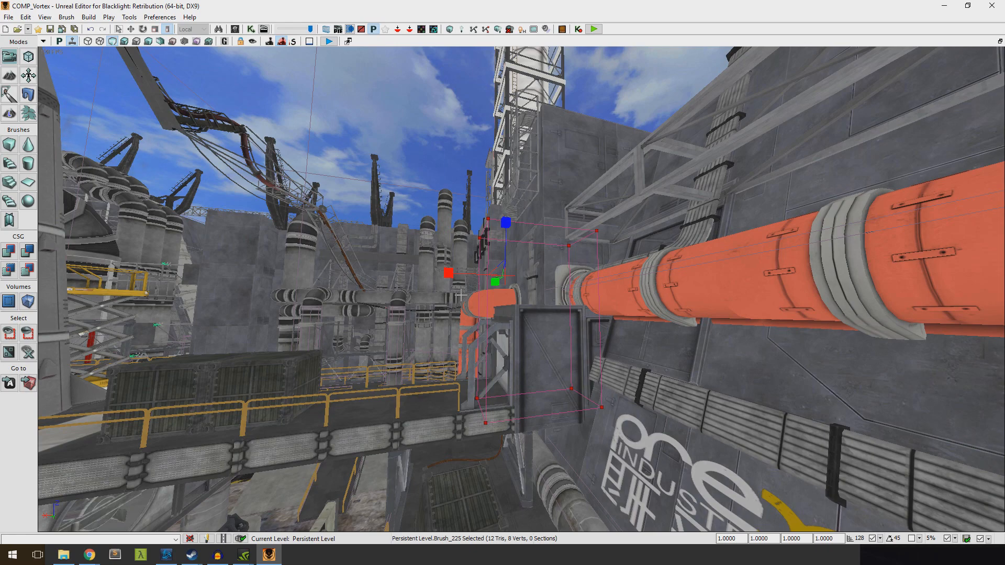
pyautogui.click(135, 29)
pyautogui.moveTo(309, 87)
pyautogui.mouseDown(button='right')
pyautogui.moveTo(320, 157)
pyautogui.moveTo(310, 44)
pyautogui.mouseUp(button='right')
pyautogui.moveTo(467, 69)
pyautogui.mouseDown()
pyautogui.moveTo(446, 244)
pyautogui.moveTo(577, 414)
pyautogui.mouseUp()
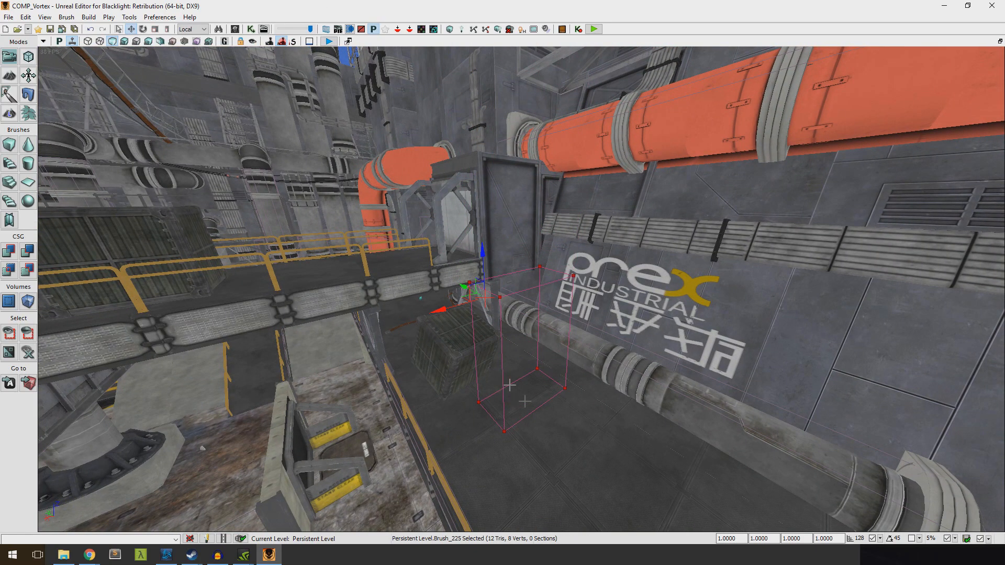
pyautogui.moveTo(464, 325); pyautogui.dragTo(380, 333, button='right')
pyautogui.moveTo(478, 341); pyautogui.dragTo(478, 334, button='right')
pyautogui.scroll(1, 478, 334)
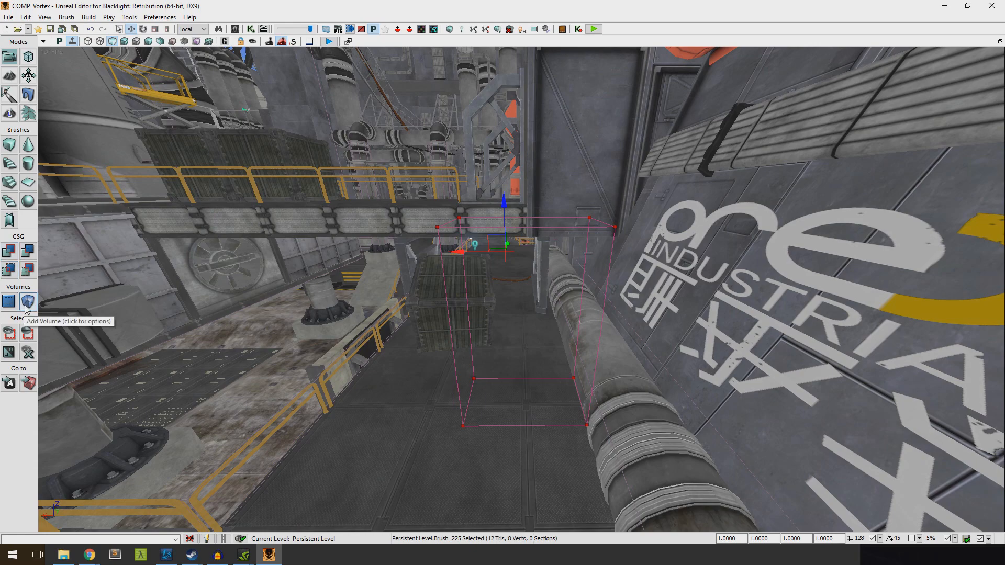
# Add a BlockingVolume in the shape of the builder brush and move the brush aside
pyautogui.click(24, 302)
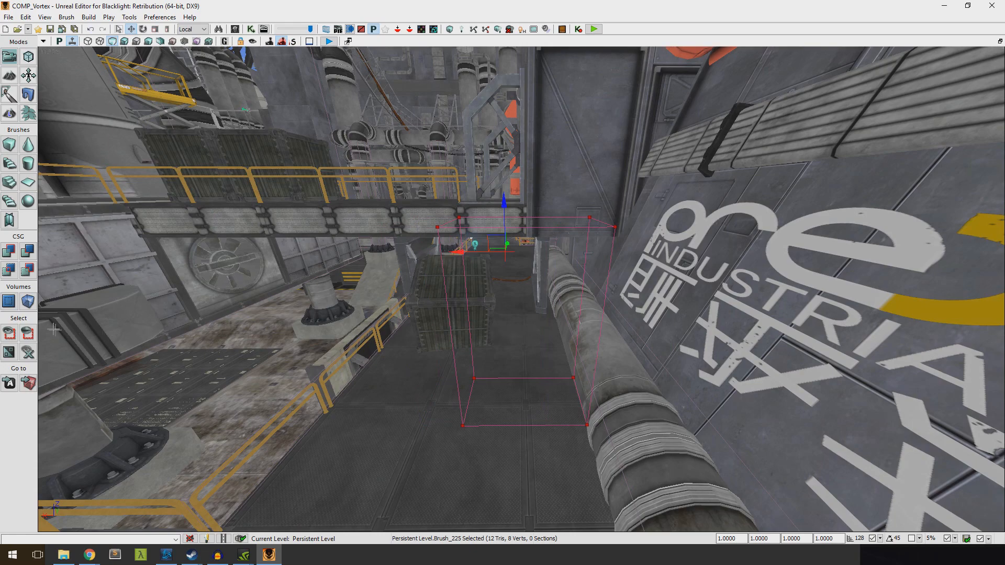
pyautogui.click(27, 304)
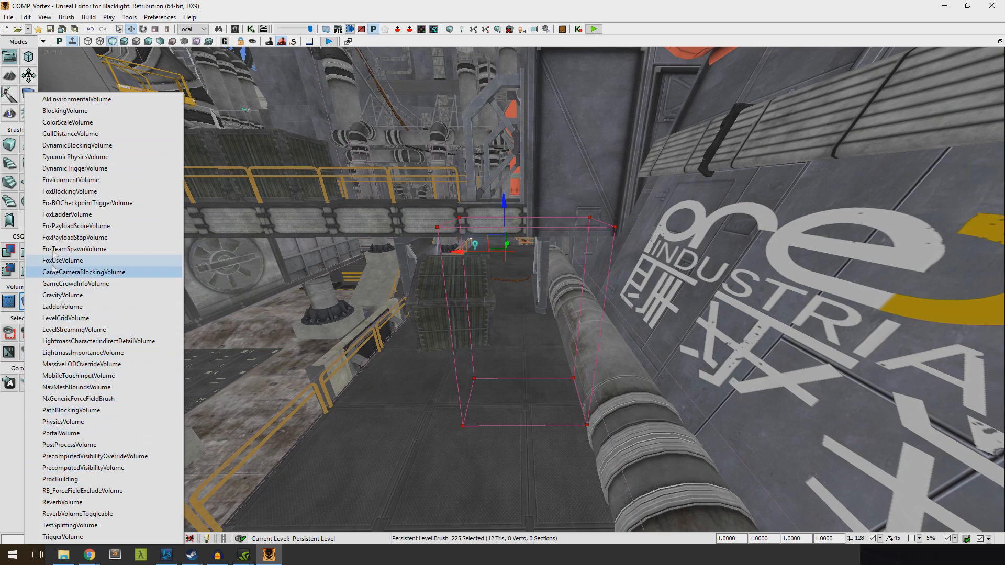
pyautogui.click(65, 110)
pyautogui.keyDown('shift'); pyautogui.moveTo(460, 250); pyautogui.dragTo(381, 253); pyautogui.keyUp('shift')
# Select the new blocking volume, move it along its axes, and rotate it on the walkway between the crate and the pipe
pyautogui.click(561, 330)
pyautogui.moveTo(561, 330); pyautogui.dragTo(501, 316, button='middle')
pyautogui.click(479, 490)
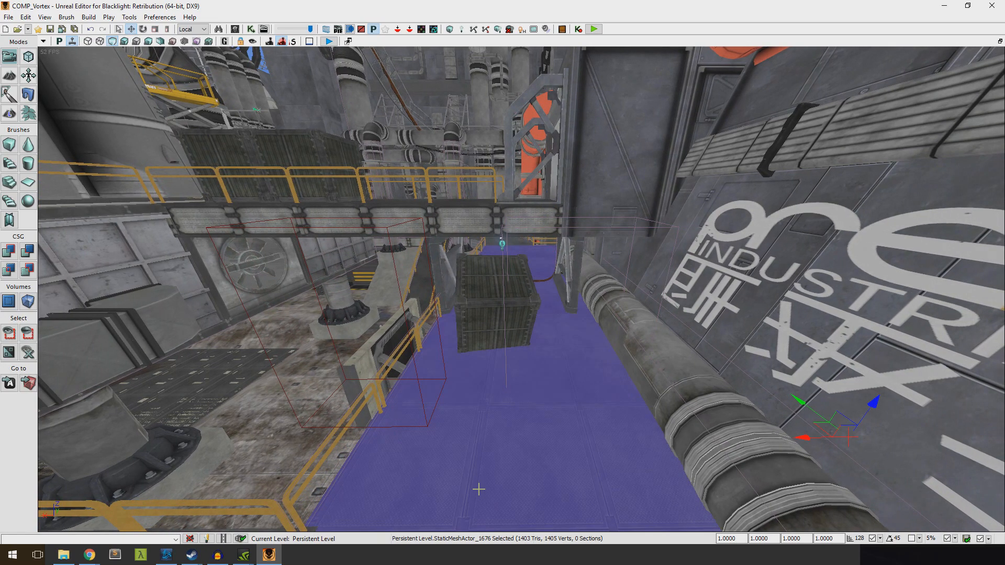
pyautogui.click(502, 241)
pyautogui.moveTo(502, 242); pyautogui.dragTo(480, 247, button='middle')
pyautogui.moveTo(480, 249)
pyautogui.mouseDown()
pyautogui.moveTo(515, 248)
pyautogui.moveTo(444, 246)
pyautogui.moveTo(493, 260)
pyautogui.mouseUp()
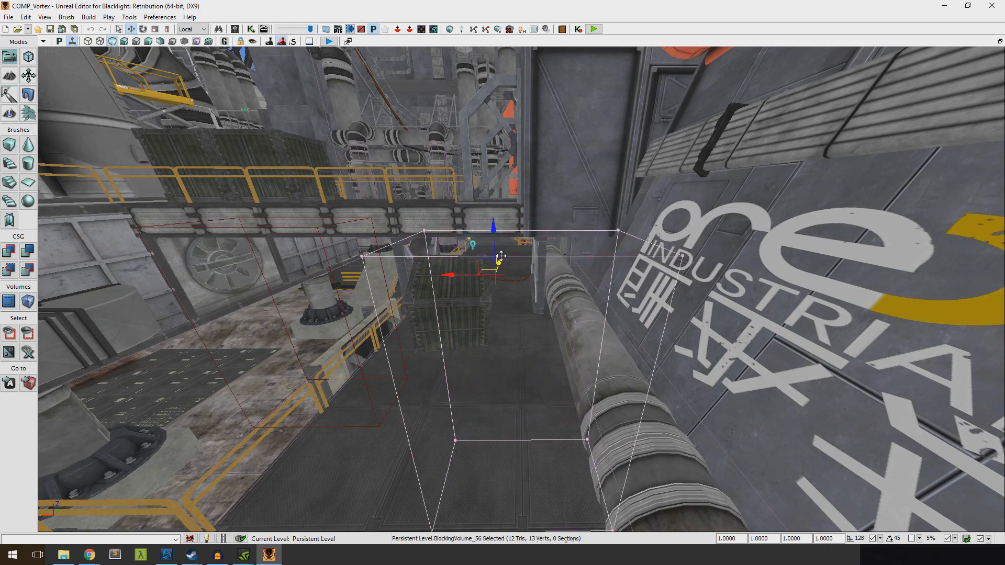
pyautogui.click(143, 29)
pyautogui.moveTo(500, 263); pyautogui.dragTo(461, 415)
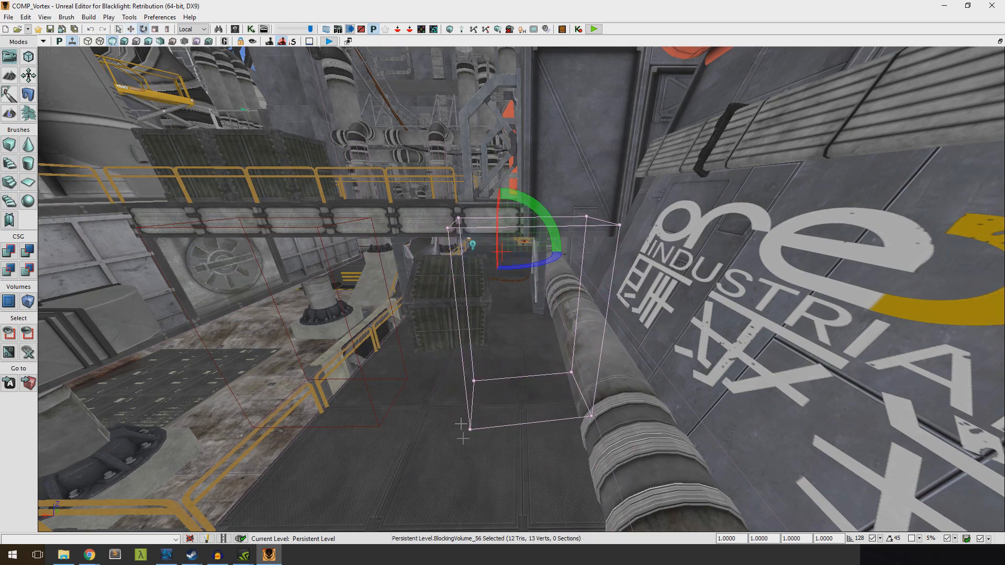
# Run a play preview from the walkway floor near the blocking volume and close the preview window
pyautogui.rightClick(482, 475)
pyautogui.click(495, 457)
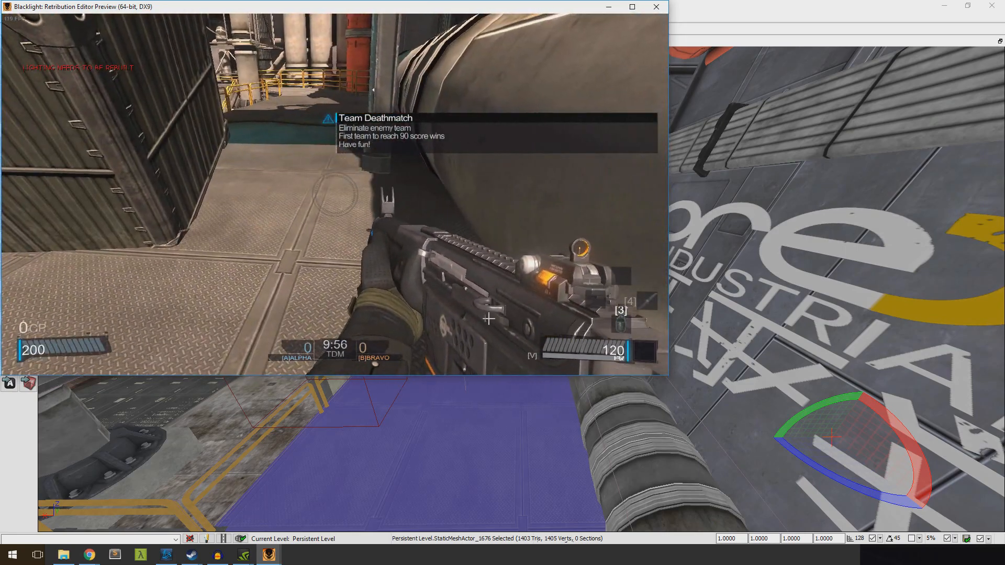
pyautogui.press('super+x')
pyautogui.click(658, 9)
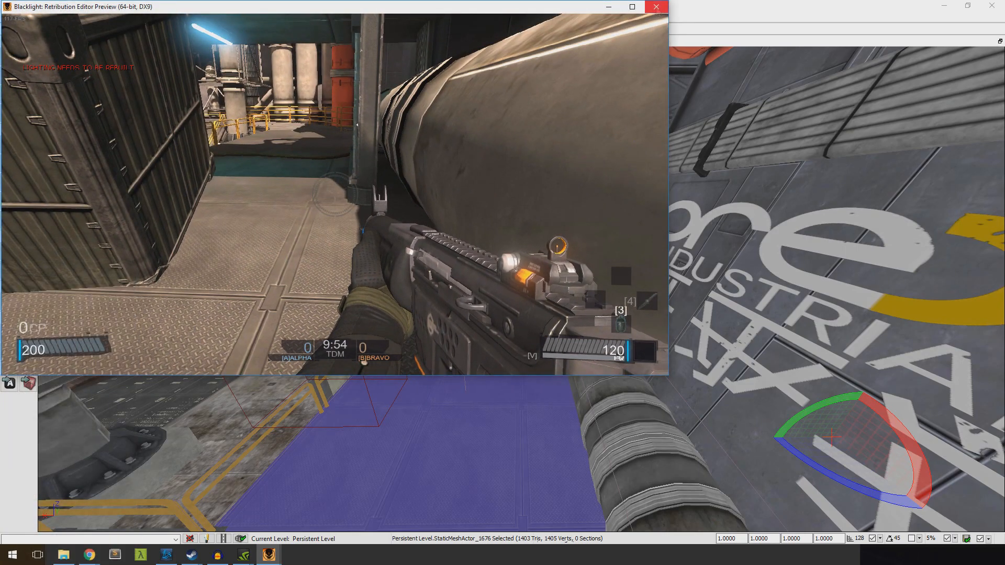
# Select the red builder brush and move it sideways onto the walkway in front of the crate
pyautogui.moveTo(588, 130); pyautogui.dragTo(554, 142, button='right')
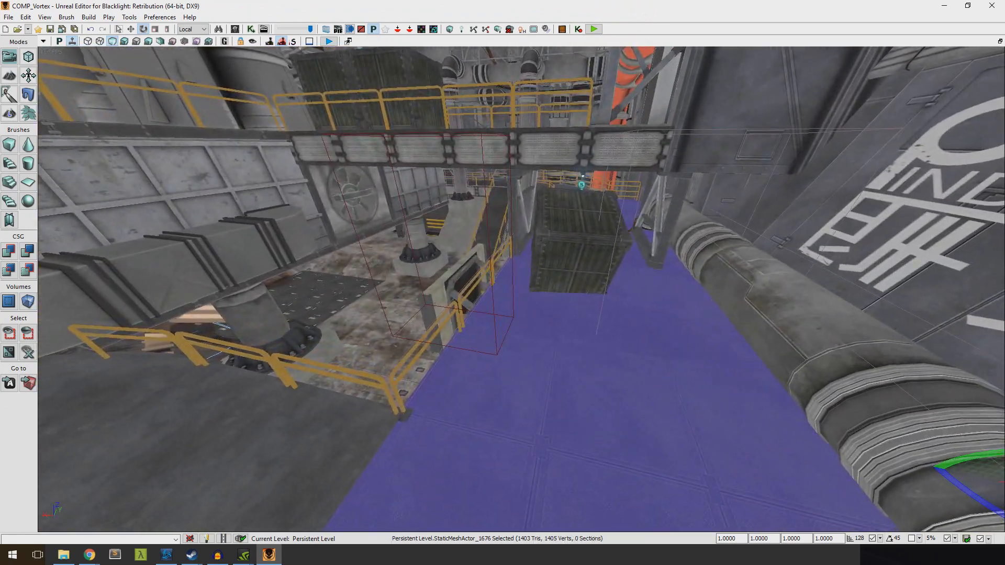
pyautogui.click(465, 273)
pyautogui.click(131, 30)
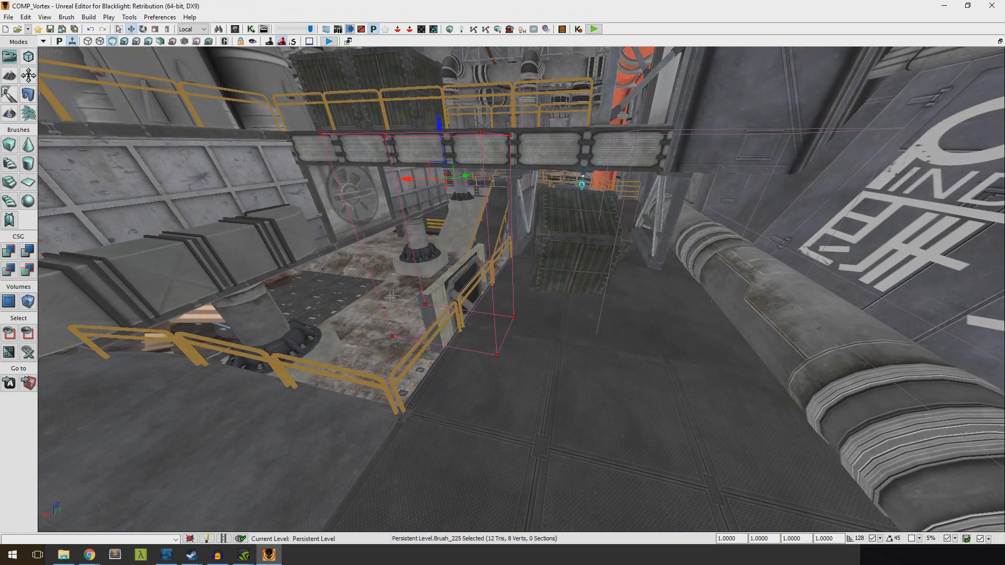
pyautogui.moveTo(407, 180); pyautogui.dragTo(522, 182)
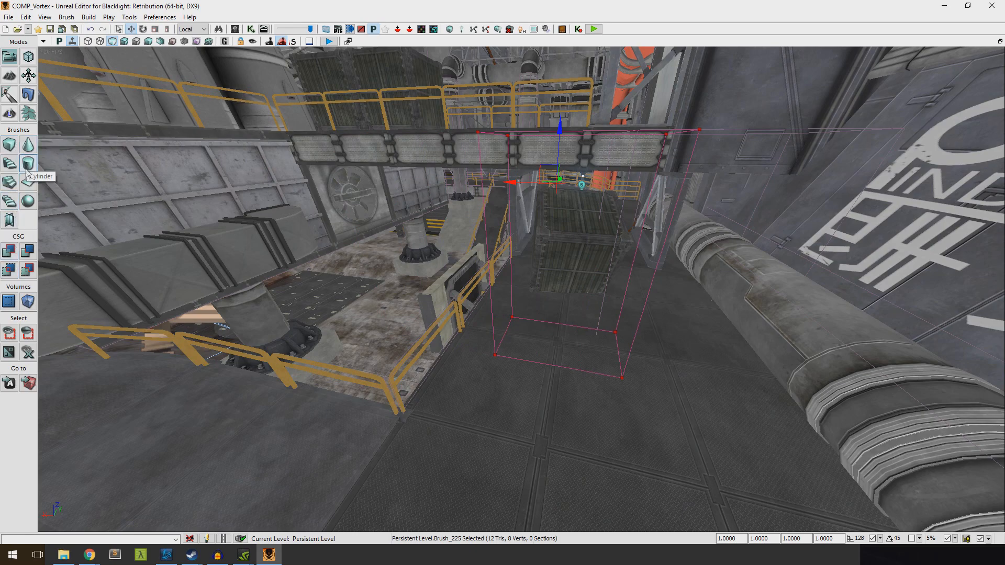
# Reshape the builder brush into a sphere, and open the cube builder's properties without building from them
pyautogui.click(26, 205)
pyautogui.moveTo(310, 283)
pyautogui.mouseDown(button='right')
pyautogui.moveTo(294, 235)
pyautogui.moveTo(313, 230)
pyautogui.moveTo(328, 247)
pyautogui.moveTo(320, 254)
pyautogui.moveTo(370, 257)
pyautogui.mouseUp(button='right')
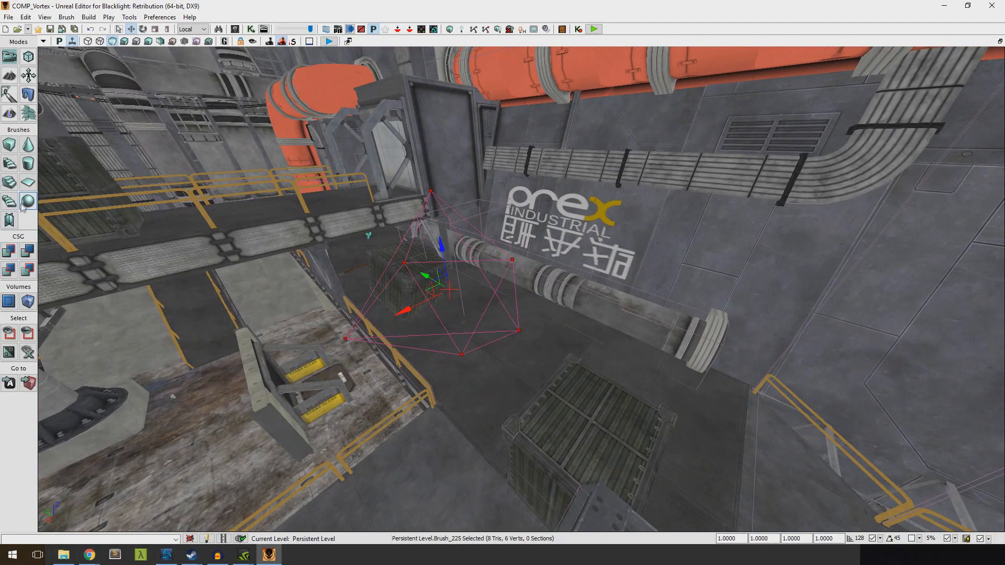
pyautogui.rightClick(11, 145)
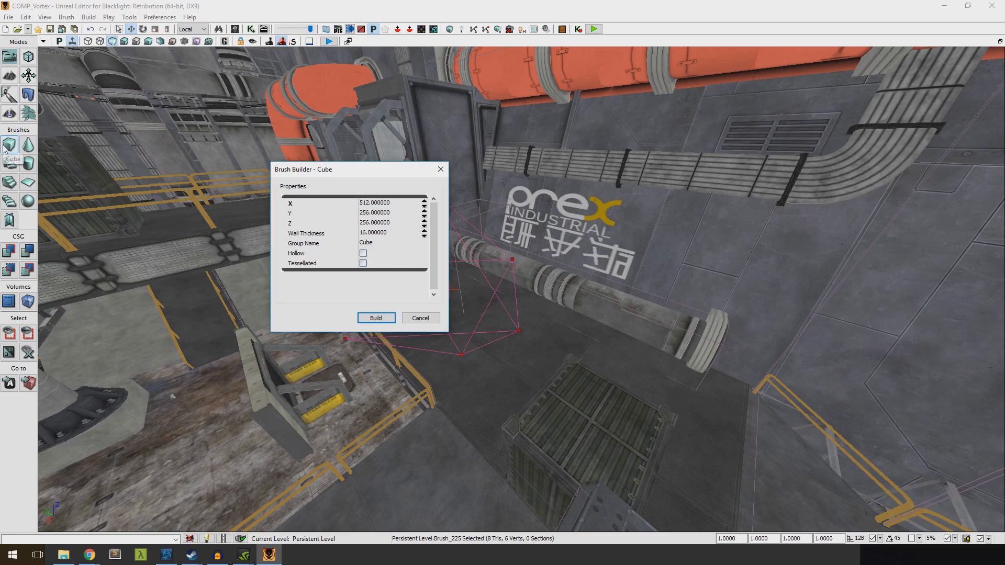
pyautogui.click(412, 317)
# Reshape the builder brush into a cube, enlarging its Y and Z dimensions in the cube builder's properties
pyautogui.click(11, 145)
pyautogui.moveTo(312, 210)
pyautogui.mouseDown(button='right')
pyautogui.moveTo(251, 208)
pyautogui.moveTo(320, 210)
pyautogui.mouseUp(button='right')
pyautogui.rightClick(9, 145)
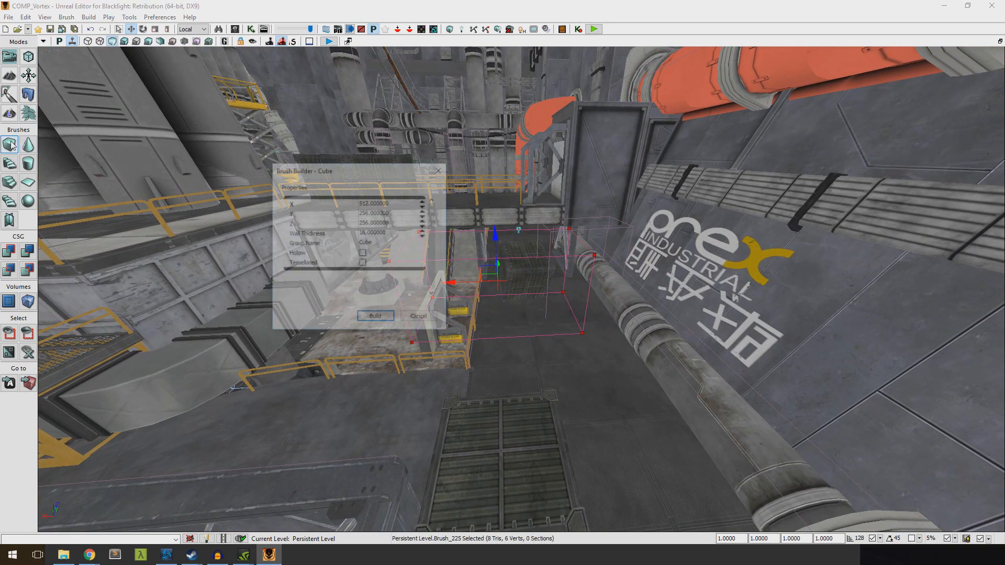
pyautogui.click(392, 214)
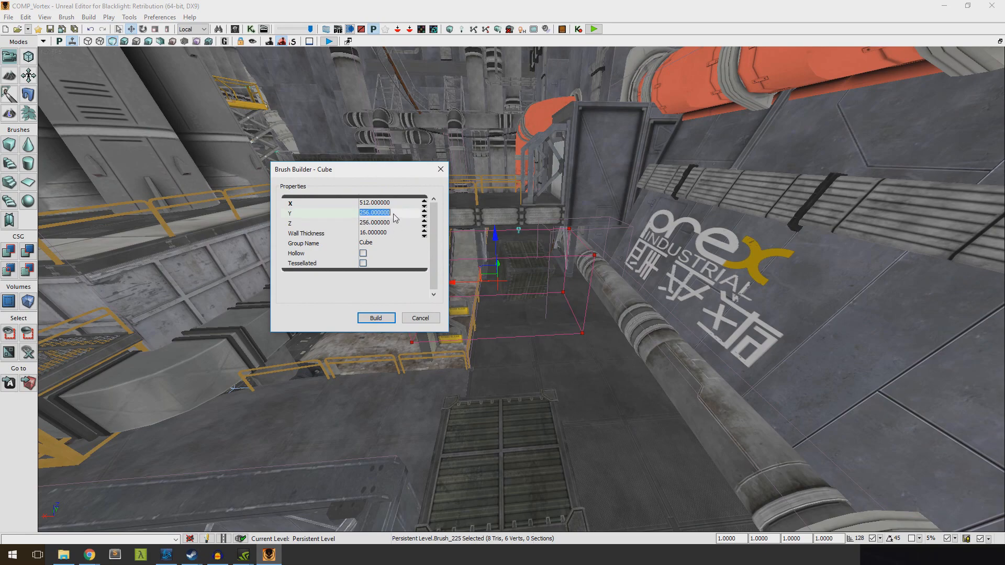
pyautogui.press('Return')
pyautogui.moveTo(488, 244); pyautogui.dragTo(348, 268, button='right')
pyautogui.click(345, 221)
pyautogui.press('Return')
pyautogui.moveTo(673, 262); pyautogui.dragTo(642, 263, button='right')
pyautogui.click(408, 317)
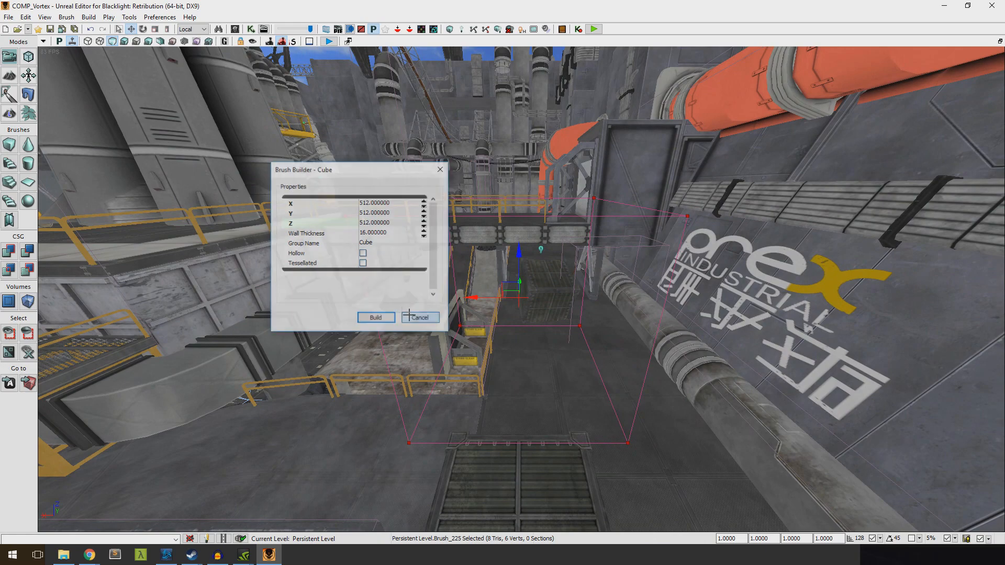
# Add solid CSG geometry in the shape of the cube brush and move the brush aside
pyautogui.click(7, 253)
pyautogui.moveTo(622, 252)
pyautogui.mouseDown(button='right')
pyautogui.moveTo(460, 232)
pyautogui.moveTo(161, 244)
pyautogui.moveTo(225, 258)
pyautogui.mouseUp(button='right')
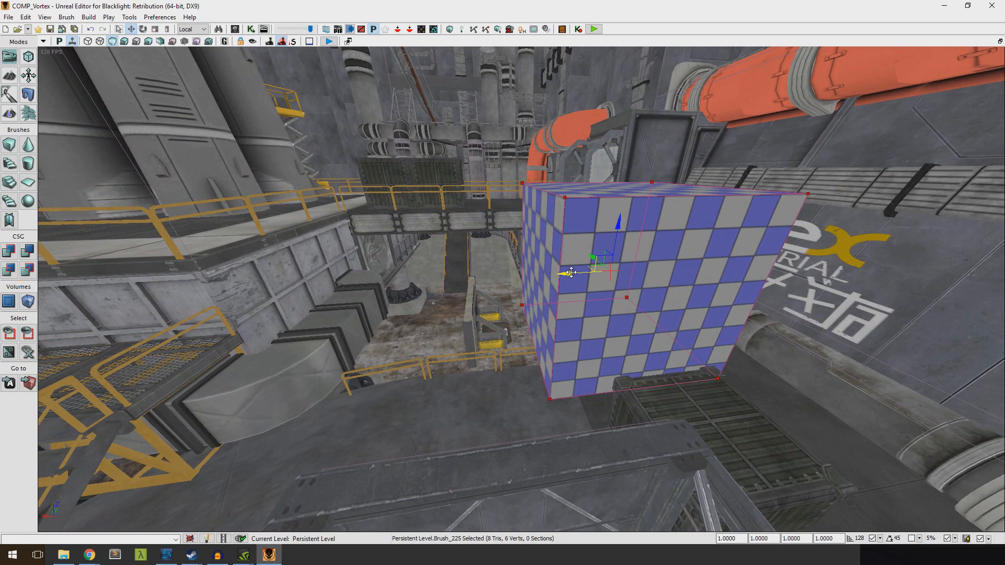
pyautogui.moveTo(563, 274)
pyautogui.mouseDown()
pyautogui.moveTo(383, 277)
pyautogui.moveTo(486, 278)
pyautogui.mouseUp()
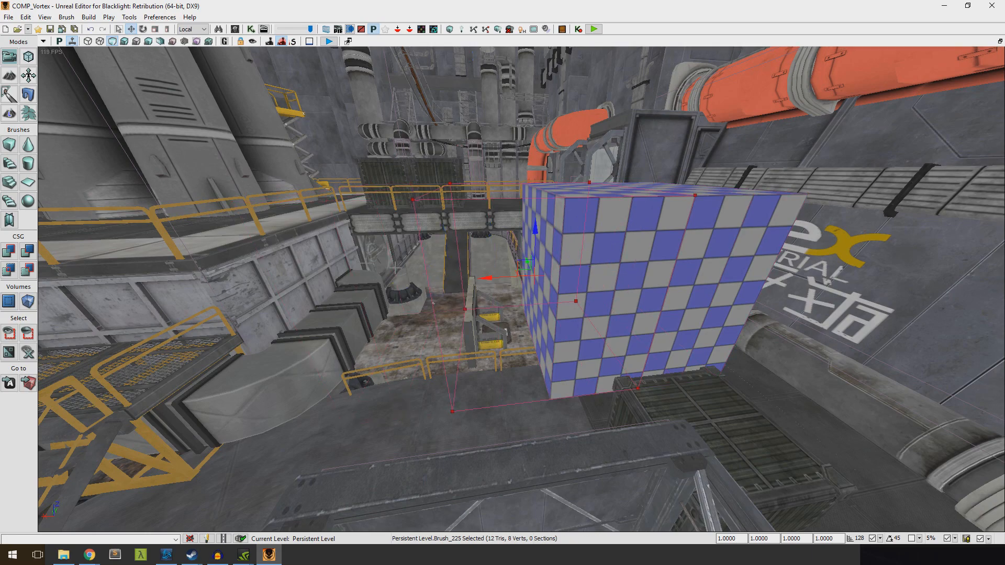
# Change the builder brush to a cone overlapping the checkered block and subtract its shape from the block
pyautogui.click(28, 144)
pyautogui.moveTo(462, 279); pyautogui.dragTo(430, 280, button='right')
pyautogui.moveTo(462, 280); pyautogui.dragTo(351, 260)
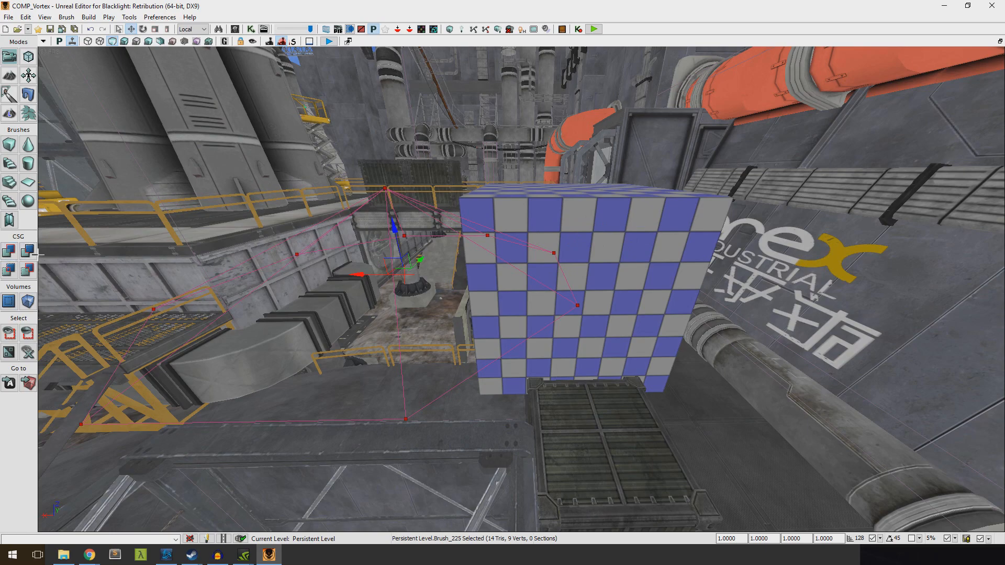
pyautogui.click(29, 252)
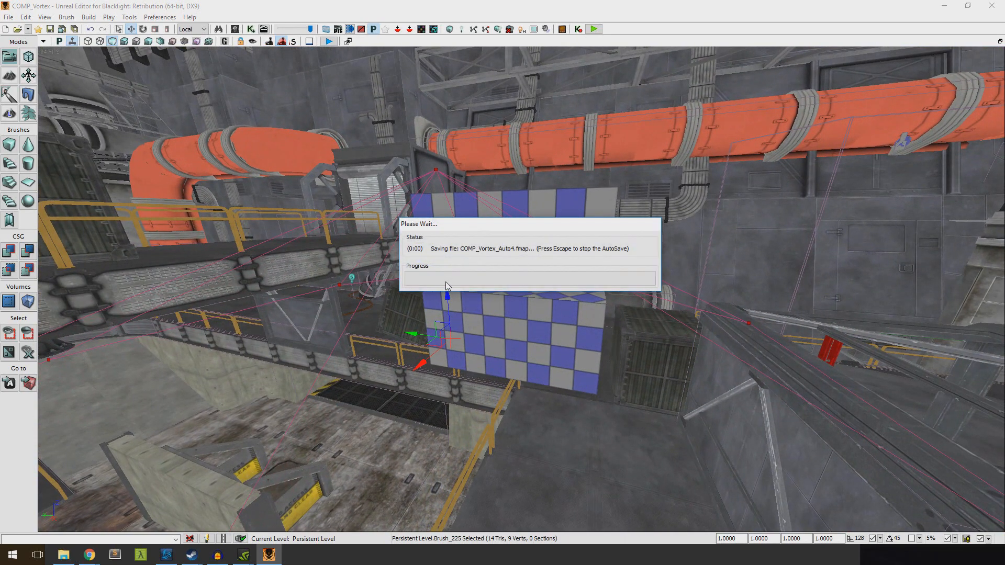
pyautogui.moveTo(486, 279); pyautogui.dragTo(427, 279, button='right')
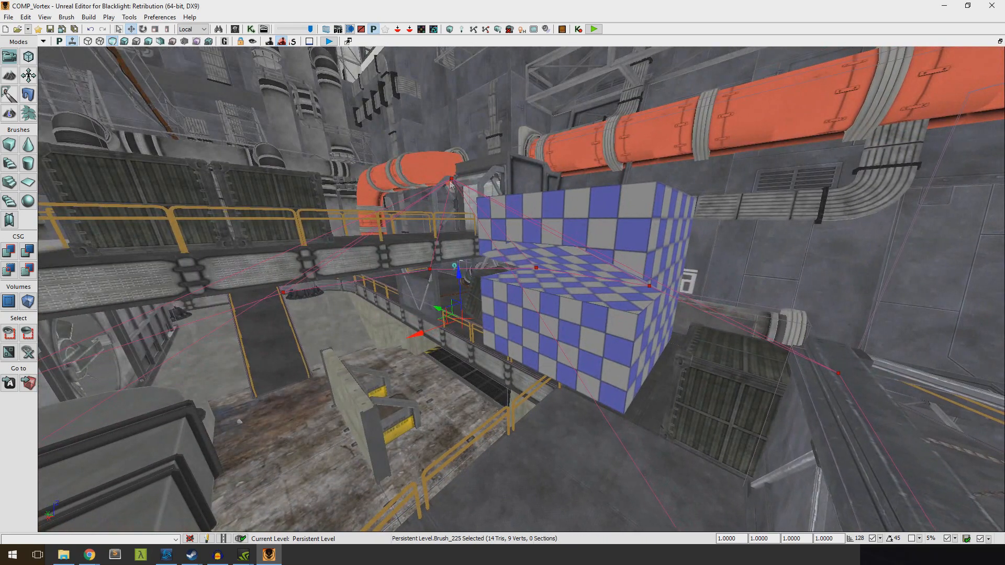
# Raise the cone brush and subtract it from the checkered block a second time
pyautogui.moveTo(457, 273); pyautogui.dragTo(454, 215)
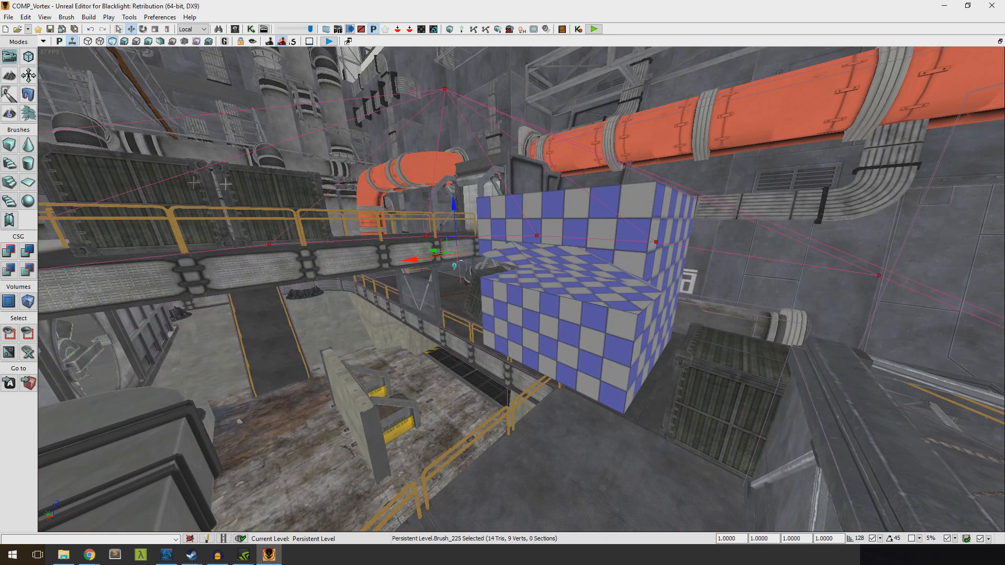
pyautogui.click(30, 256)
pyautogui.moveTo(366, 269); pyautogui.dragTo(340, 268, button='right')
# Change the builder brush back to a cube, move it into the checkered block and subtract its shape
pyautogui.click(9, 150)
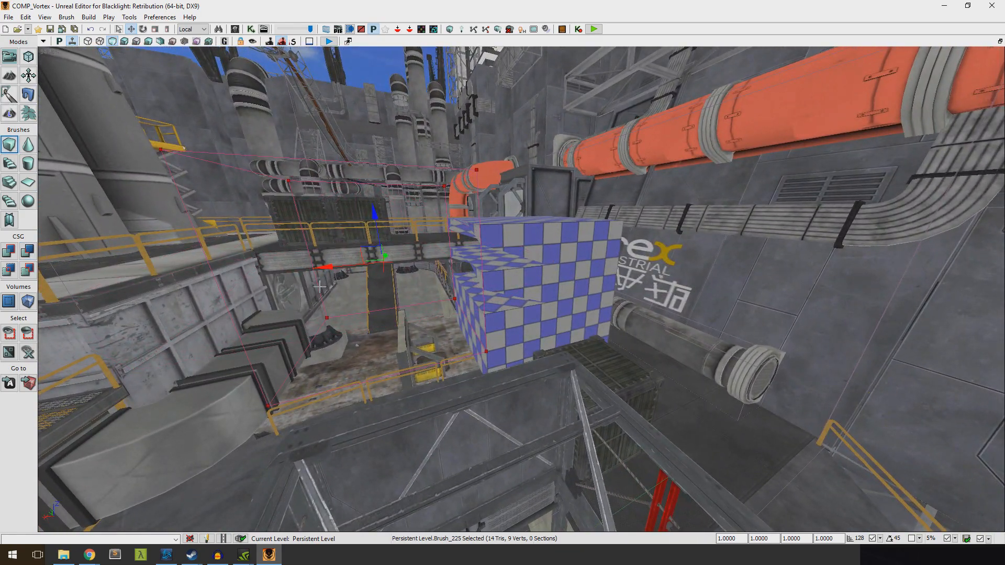
pyautogui.moveTo(348, 265); pyautogui.dragTo(390, 262)
pyautogui.click(28, 252)
pyautogui.moveTo(294, 272); pyautogui.dragTo(243, 267, button='right')
pyautogui.moveTo(47, 181)
pyautogui.mouseDown(button='right')
pyautogui.moveTo(68, 180)
pyautogui.moveTo(46, 182)
pyautogui.mouseUp(button='right')
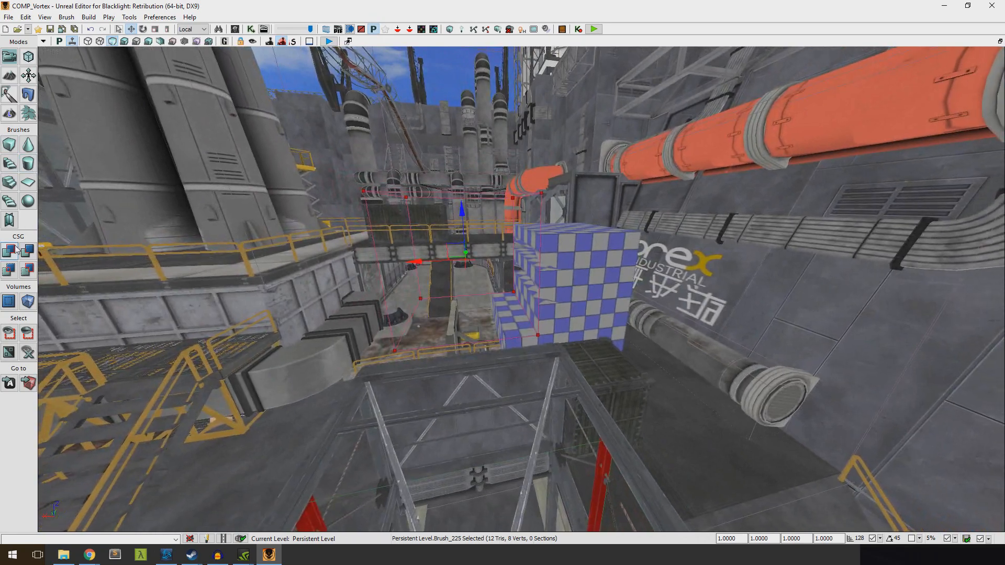
# Switch to Brush Wireframe view, then select and delete the subtractive brushes cutting the block
pyautogui.moveTo(88, 58); pyautogui.dragTo(88, 44, button='right')
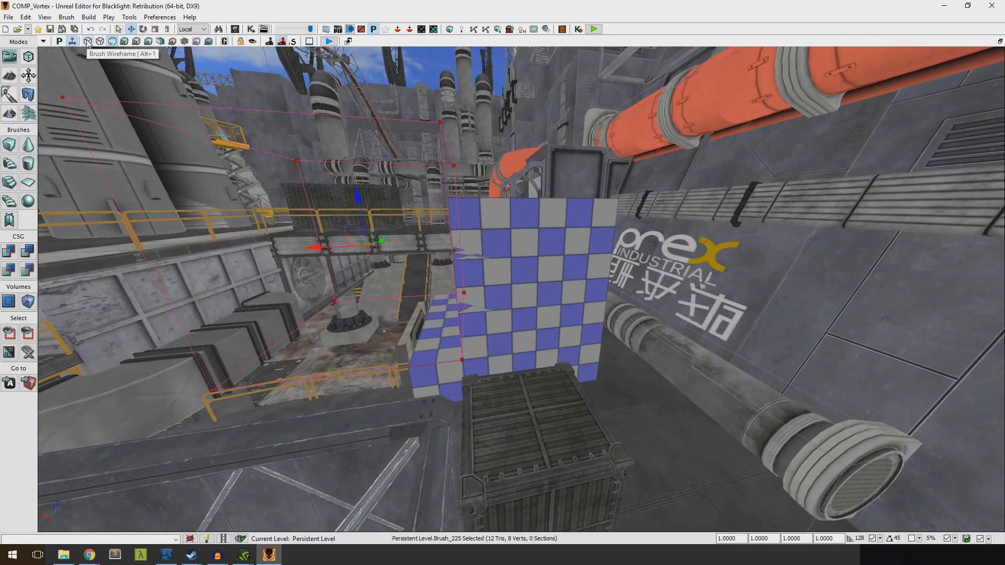
pyautogui.click(88, 42)
pyautogui.click(589, 200)
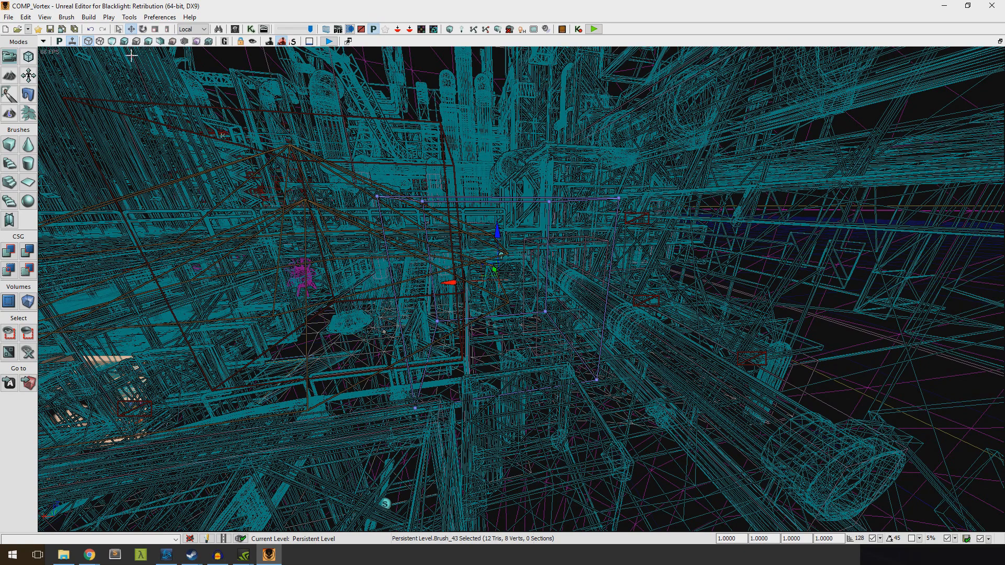
pyautogui.click(343, 215)
pyautogui.click(309, 203)
pyautogui.press('Delete')
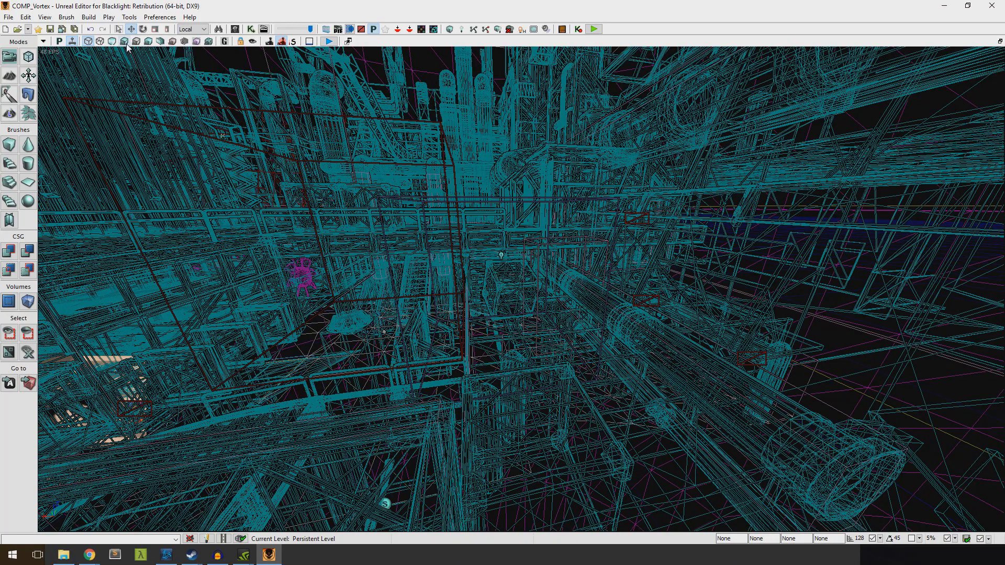
# Switch to the lit view, rebuild the geometry for the current level and dismiss the map check
pyautogui.click(125, 42)
pyautogui.press('a')
pyautogui.moveTo(437, 245); pyautogui.dragTo(471, 262, button='right')
pyautogui.click(88, 17)
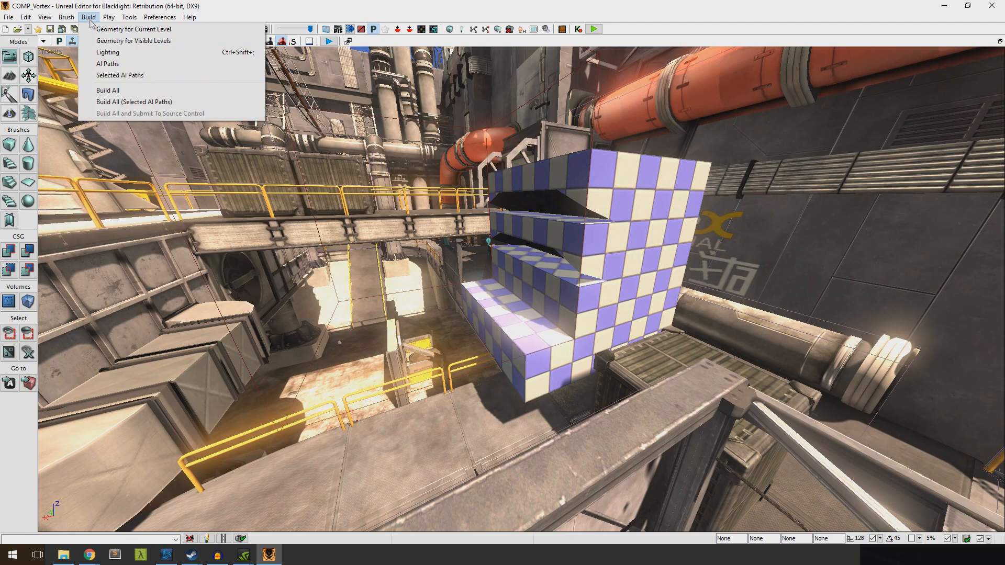
pyautogui.click(109, 32)
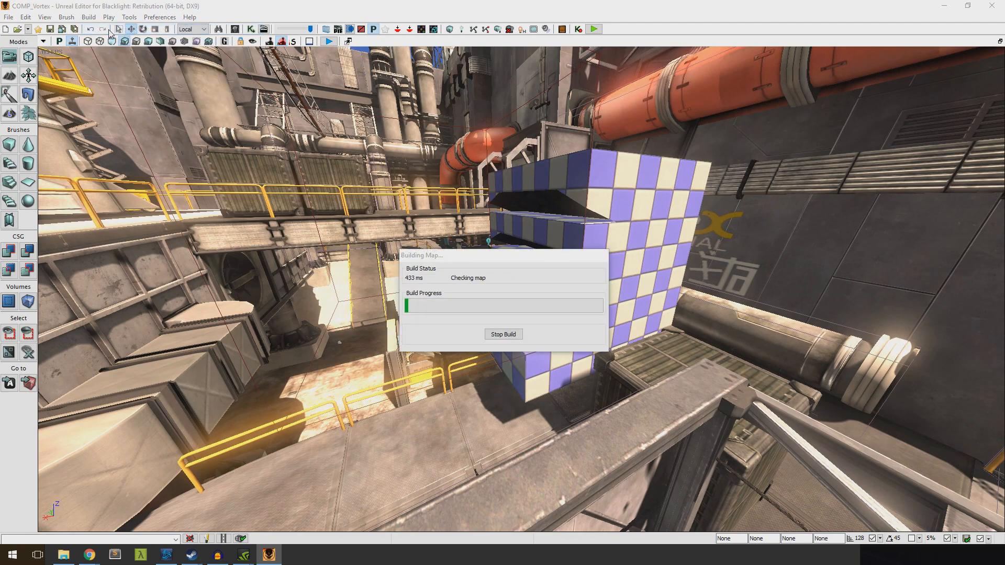
pyautogui.click(645, 280)
# Delete the remaining additive cube brush in wireframe view, return to unlit view and rebuild the current level's geometry
pyautogui.moveTo(544, 241); pyautogui.dragTo(612, 221, button='right')
pyautogui.press('w')
pyautogui.press('d')
pyautogui.press('a')
pyautogui.press('s')
pyautogui.click(88, 42)
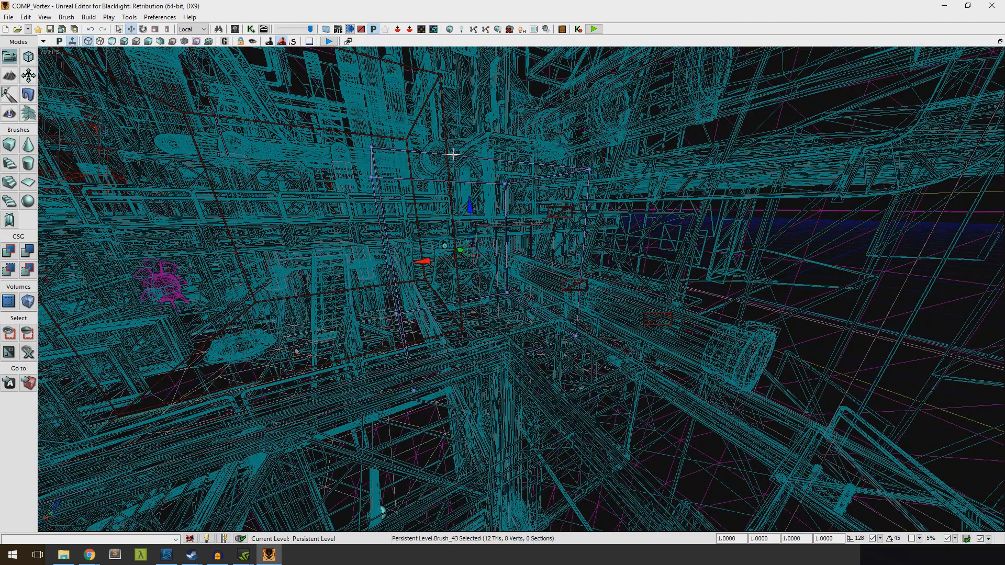
pyautogui.click(112, 41)
pyautogui.click(88, 17)
pyautogui.click(120, 26)
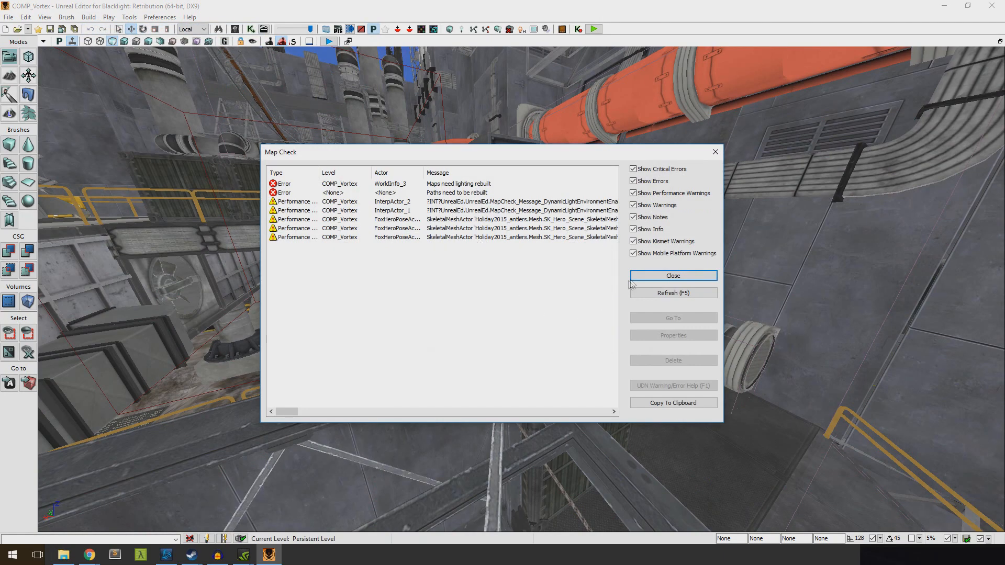
pyautogui.click(644, 276)
# Add a new solid CSG cube in the shape of the builder brush beside the walkway
pyautogui.press('w')
pyautogui.moveTo(499, 269)
pyautogui.mouseDown(button='right')
pyautogui.moveTo(450, 225)
pyautogui.moveTo(451, 293)
pyautogui.moveTo(448, 275)
pyautogui.mouseUp(button='right')
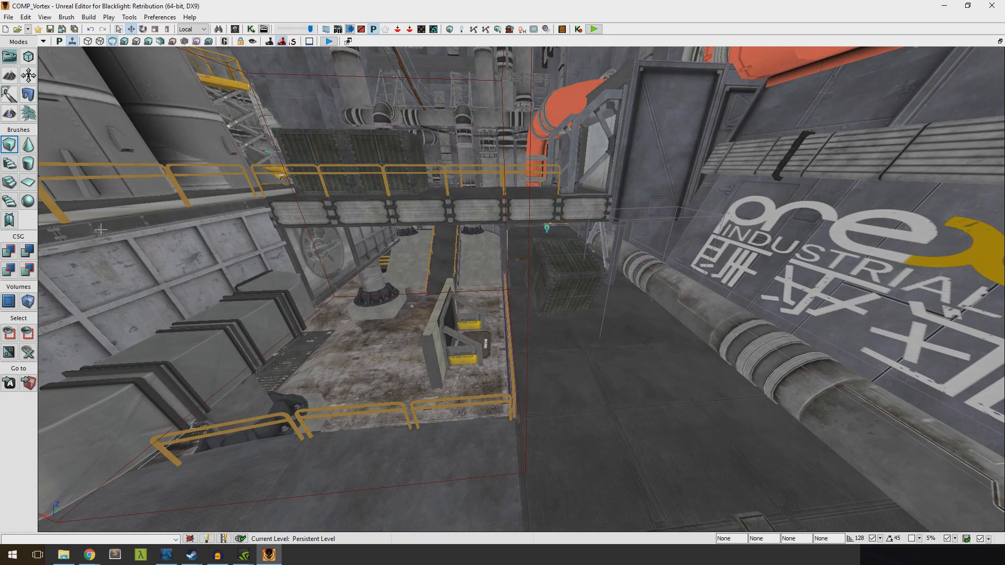
pyautogui.click(7, 253)
pyautogui.press('s')
pyautogui.moveTo(366, 262)
pyautogui.mouseDown(button='right')
pyautogui.moveTo(335, 267)
pyautogui.moveTo(277, 220)
pyautogui.moveTo(236, 235)
pyautogui.moveTo(241, 225)
pyautogui.mouseUp(button='right')
pyautogui.press('w')
pyautogui.press('s')
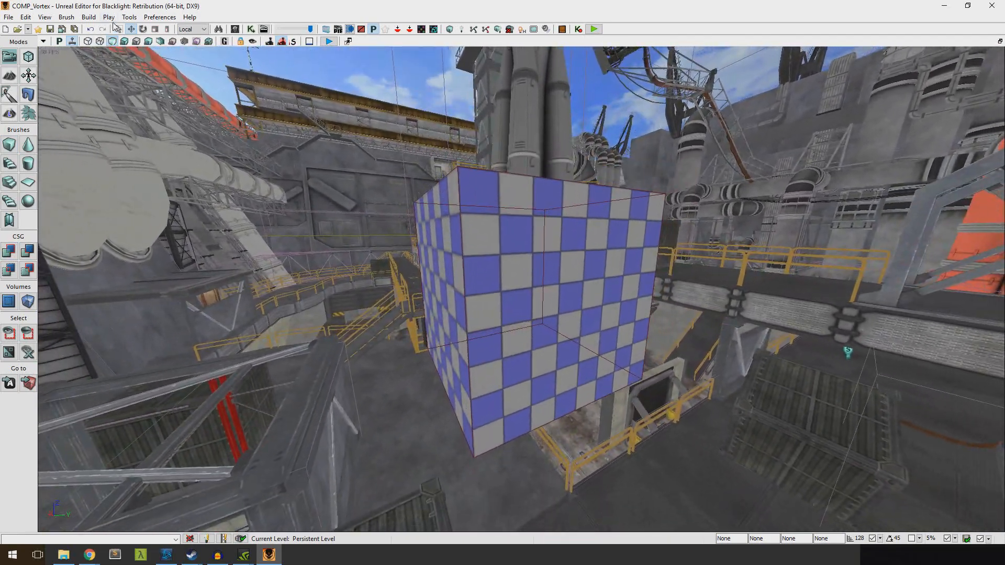
# Open the Content Browser and enlarge its window over the viewport
pyautogui.click(46, 18)
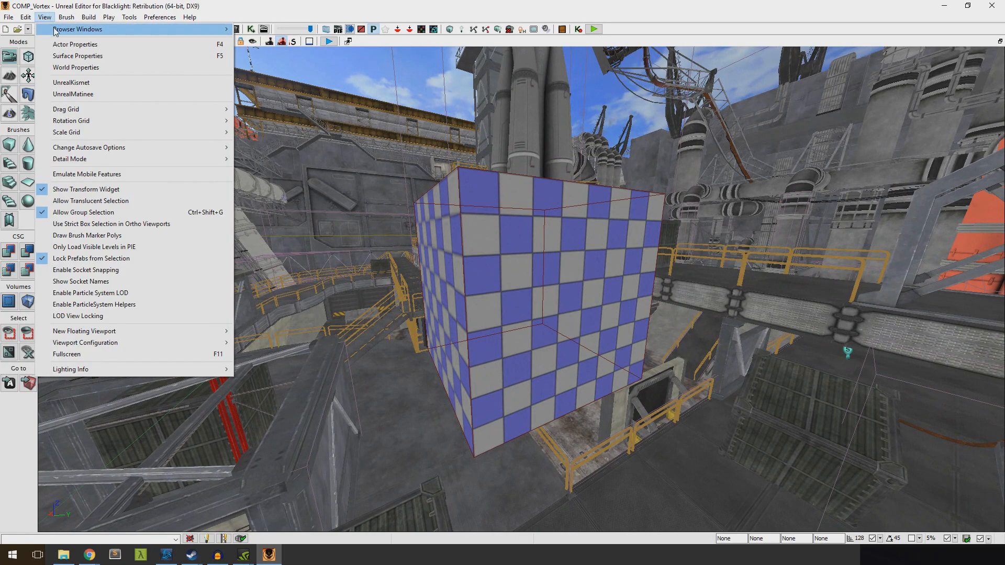
pyautogui.moveTo(55, 29)
pyautogui.click(271, 29)
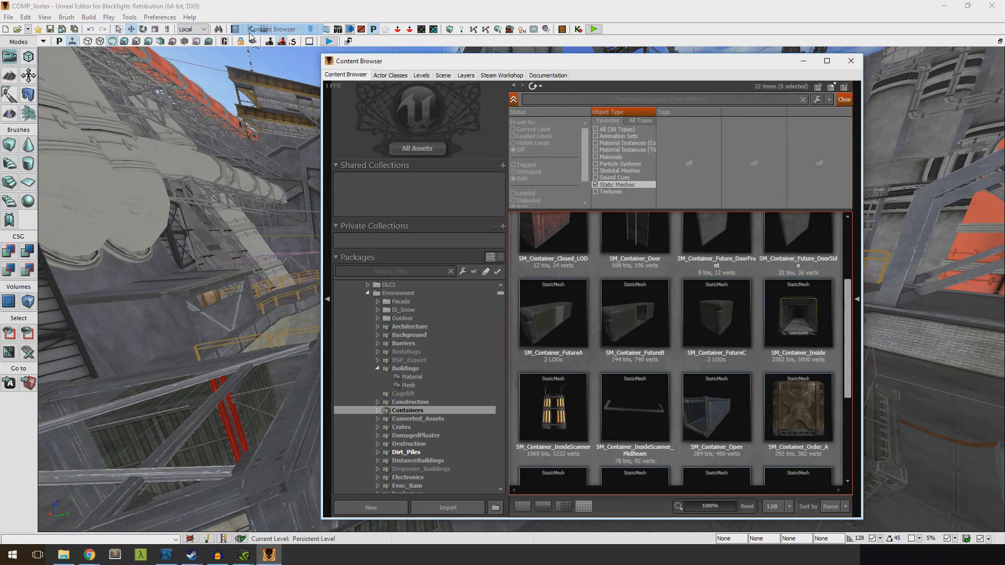
pyautogui.moveTo(455, 64); pyautogui.dragTo(537, 66)
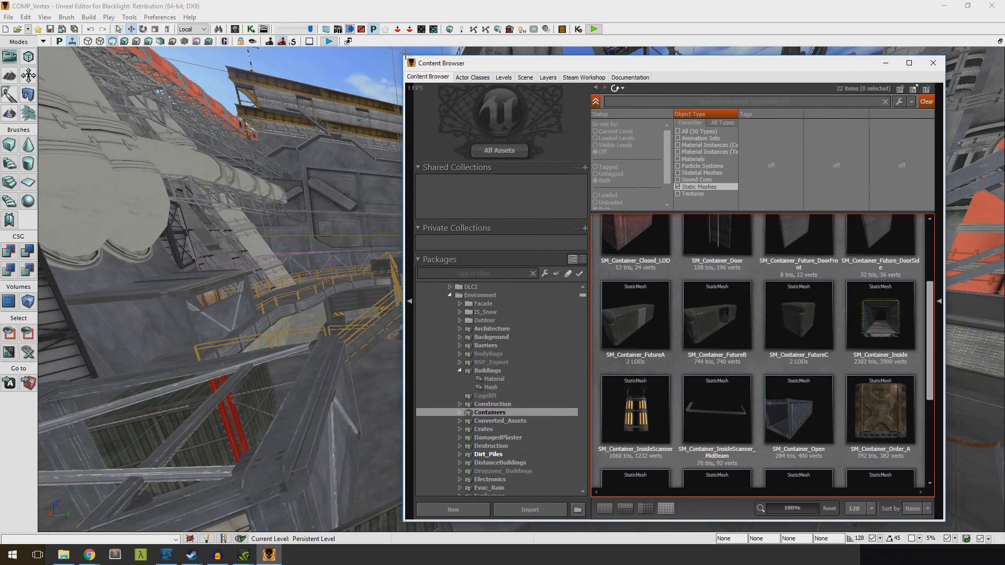
pyautogui.moveTo(402, 56); pyautogui.dragTo(96, 36)
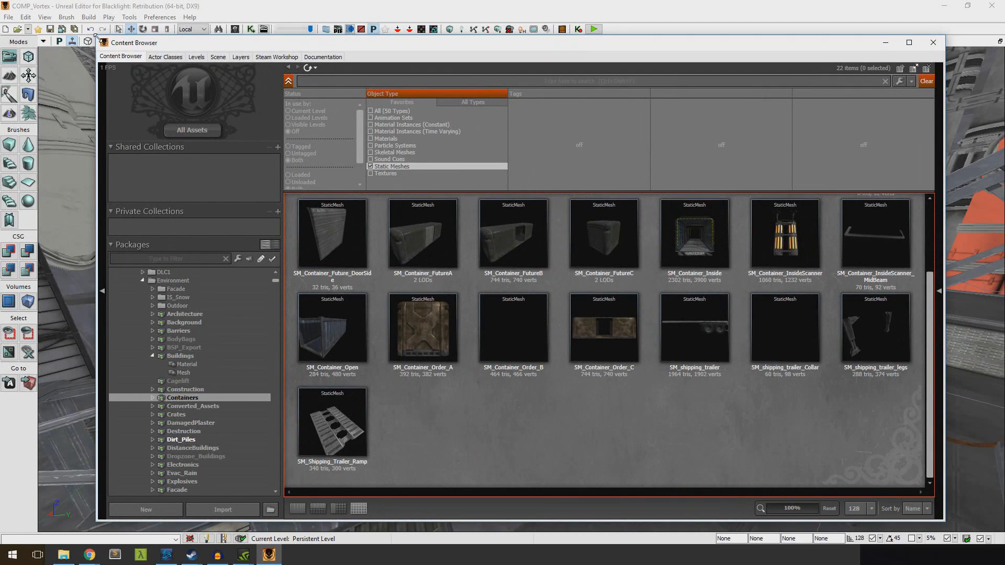
# Show the Environment folder's assets and change the object type filter from Static Meshes to Material Instances (Constant)
pyautogui.scroll(3, 178, 362)
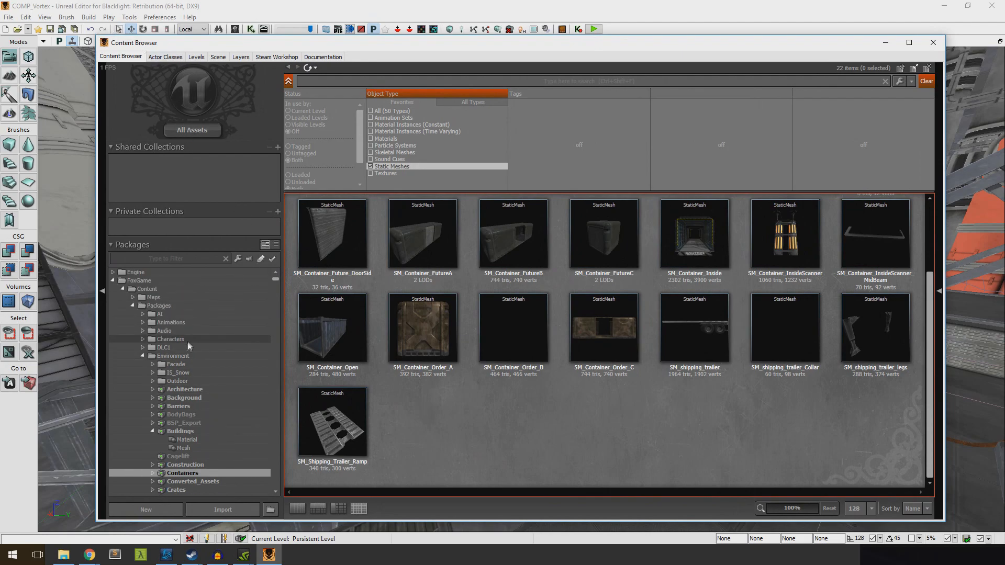
pyautogui.click(164, 356)
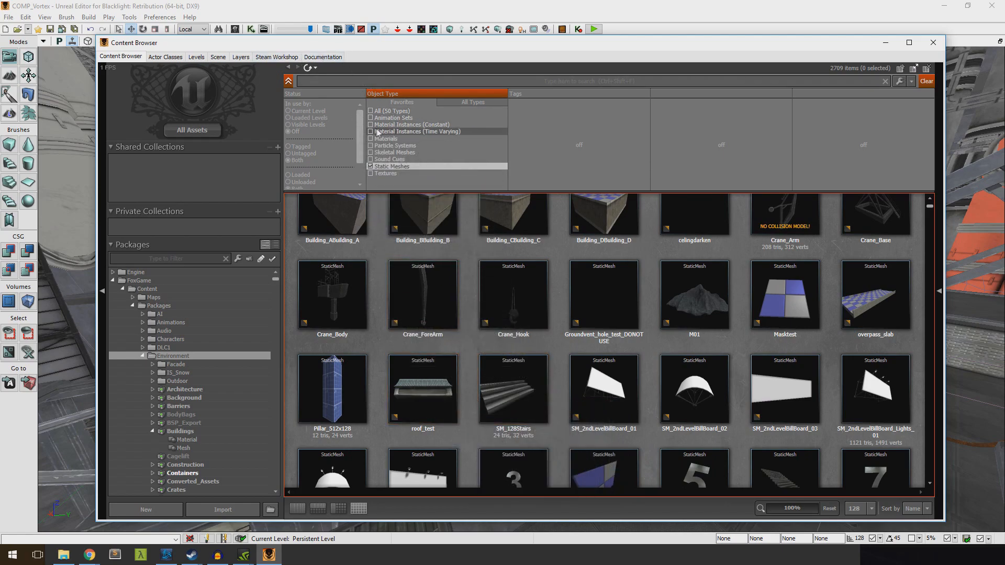
pyautogui.click(370, 167)
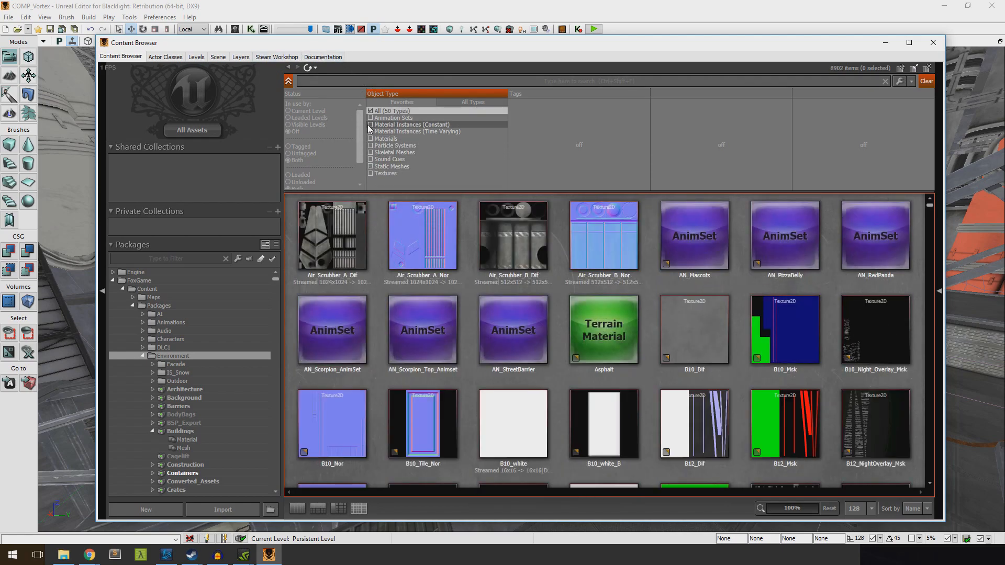
pyautogui.click(371, 125)
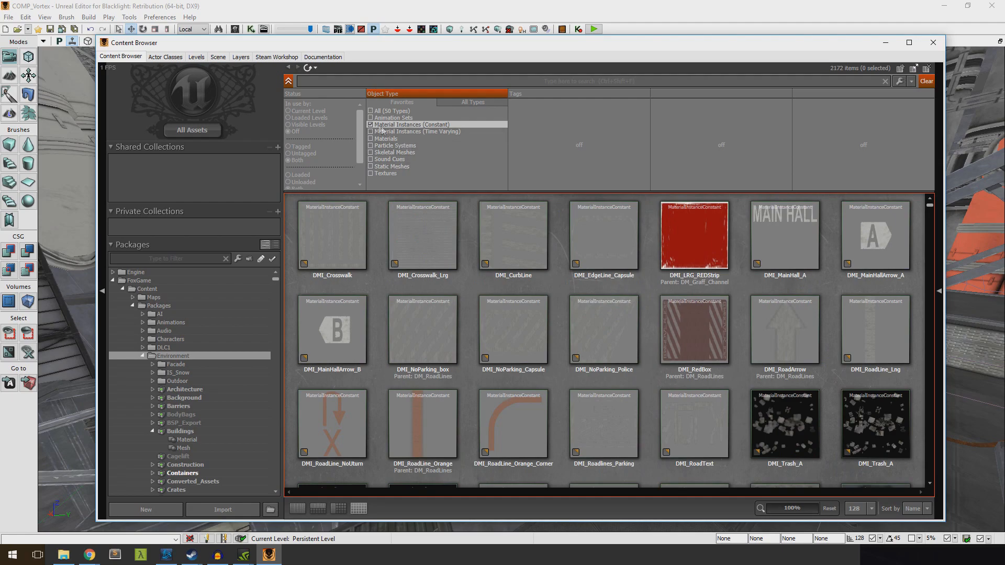
# Narrow the Content Browser window beside the checkered cube and search the material instances for "concrete"
pyautogui.moveTo(266, 53); pyautogui.dragTo(334, 63)
pyautogui.moveTo(173, 151); pyautogui.dragTo(606, 151)
pyautogui.press('a')
pyautogui.click(821, 90)
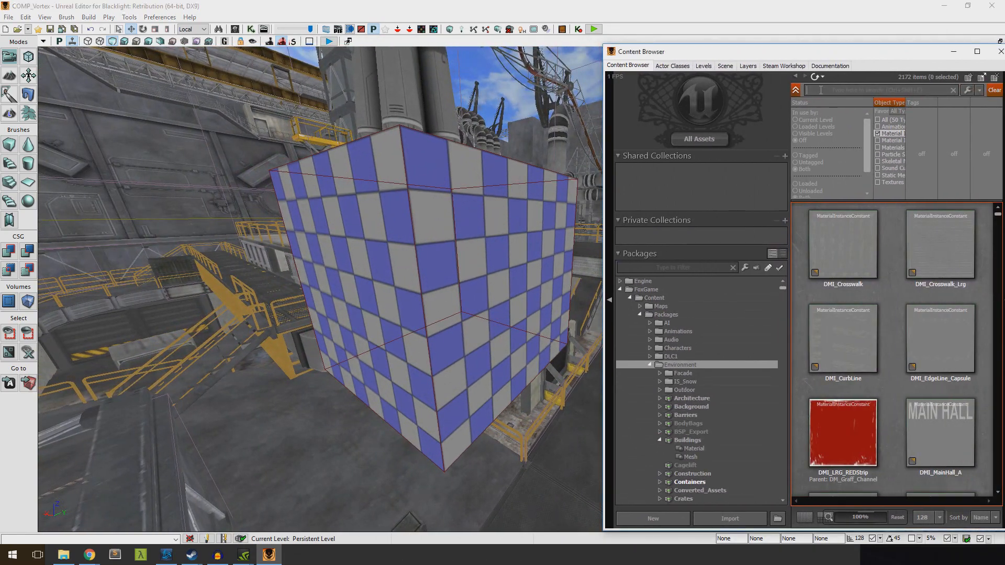
pyautogui.write('concet')
pyautogui.press('BackSpace')
pyautogui.write('r')
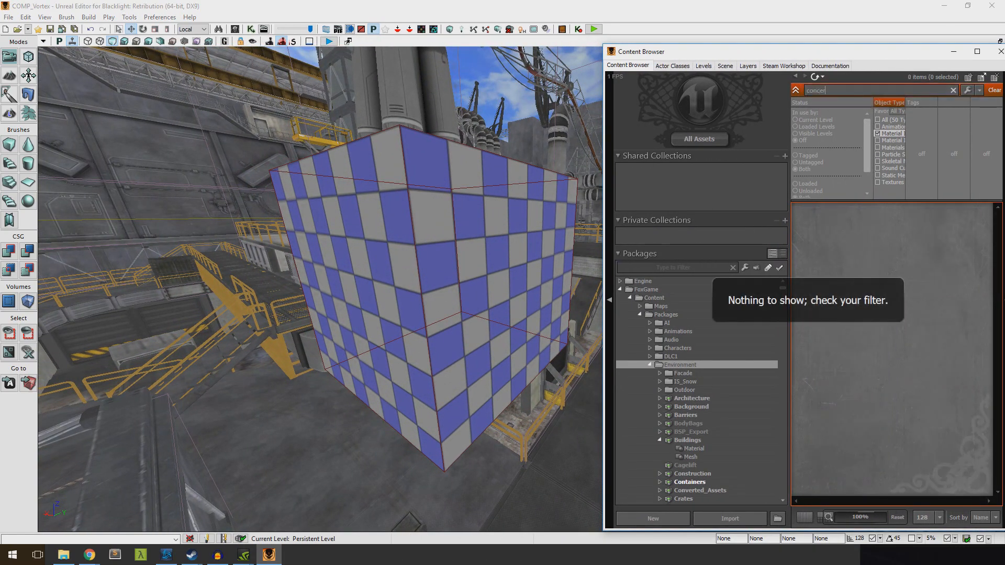
pyautogui.write('ete')
pyautogui.scroll(-5, 871, 346)
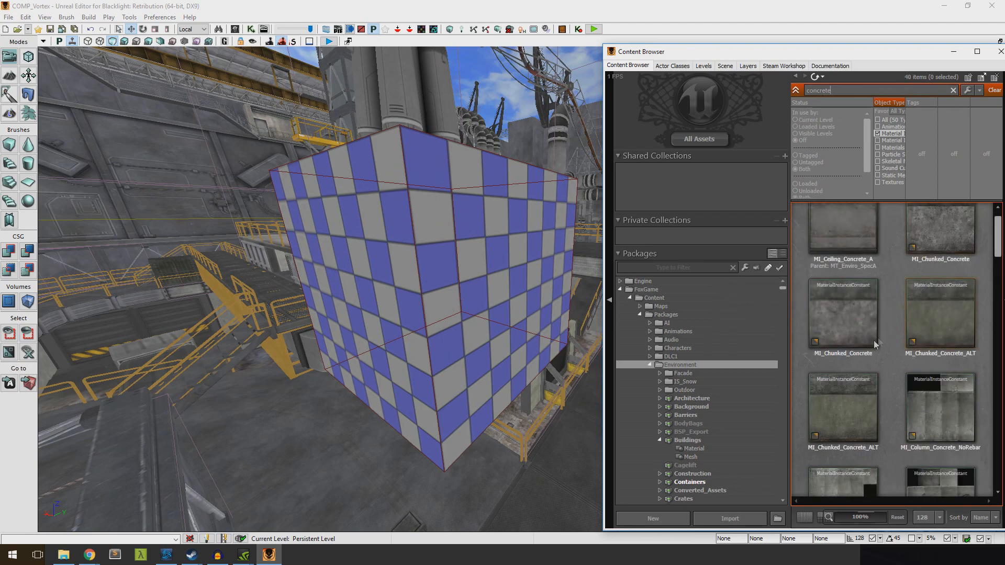
# Apply the MI_Chunked_Concrete_ALT material instance to the visible side faces of the checkered cube
pyautogui.scroll(-3, 872, 346)
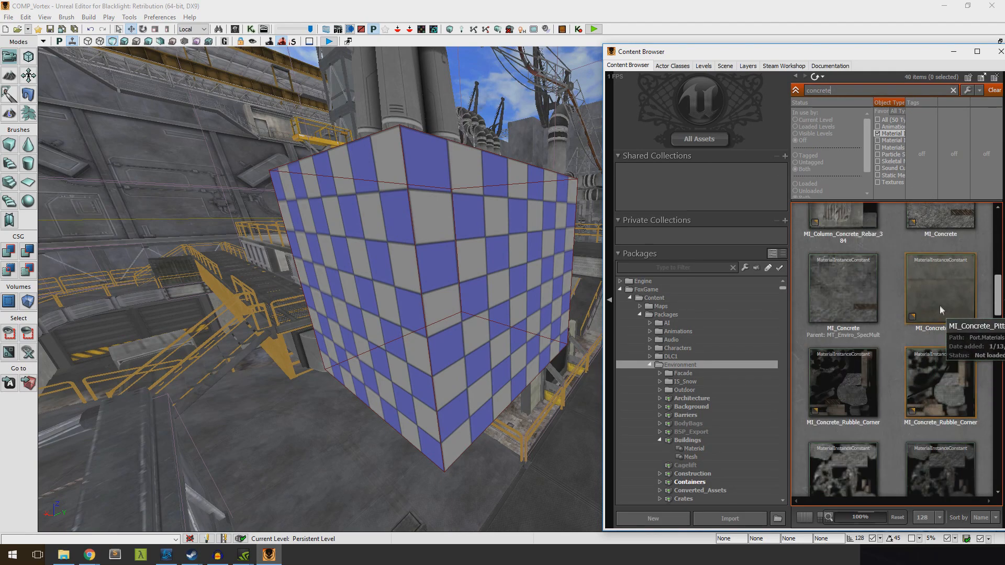
pyautogui.scroll(8, 926, 331)
pyautogui.moveTo(997, 251); pyautogui.dragTo(999, 246)
pyautogui.moveTo(943, 269); pyautogui.dragTo(386, 264)
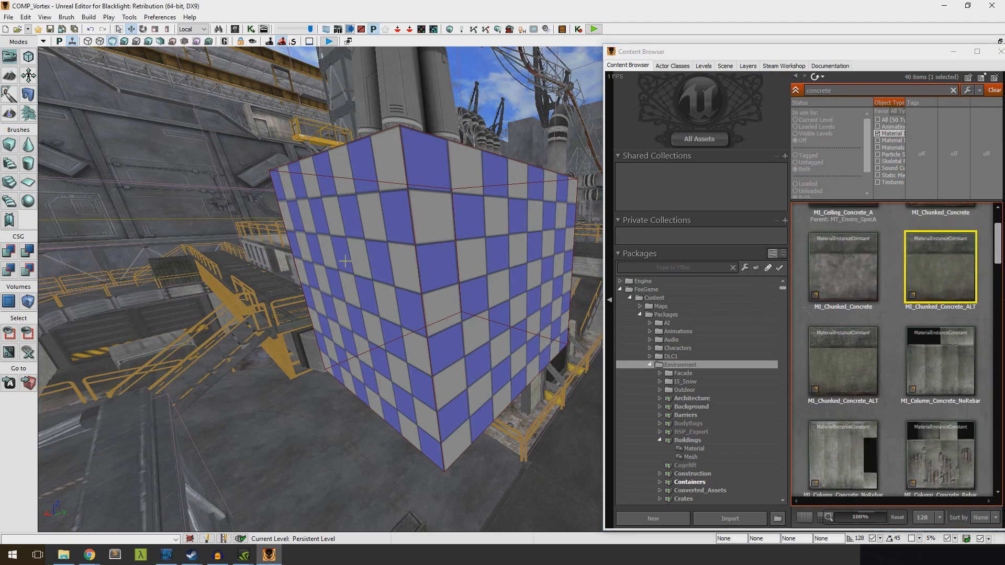
pyautogui.moveTo(968, 283); pyautogui.dragTo(494, 255)
pyautogui.moveTo(501, 252); pyautogui.dragTo(356, 256, button='right')
pyautogui.moveTo(935, 273); pyautogui.dragTo(553, 298)
pyautogui.moveTo(553, 297); pyautogui.dragTo(466, 309, button='right')
pyautogui.moveTo(936, 293); pyautogui.dragTo(446, 295)
pyautogui.moveTo(445, 296); pyautogui.dragTo(272, 312, button='right')
# Move the red builder brush up, clear of the concrete cube
pyautogui.click(465, 276)
pyautogui.moveTo(465, 275); pyautogui.dragTo(459, 268, button='right')
pyautogui.click(423, 247)
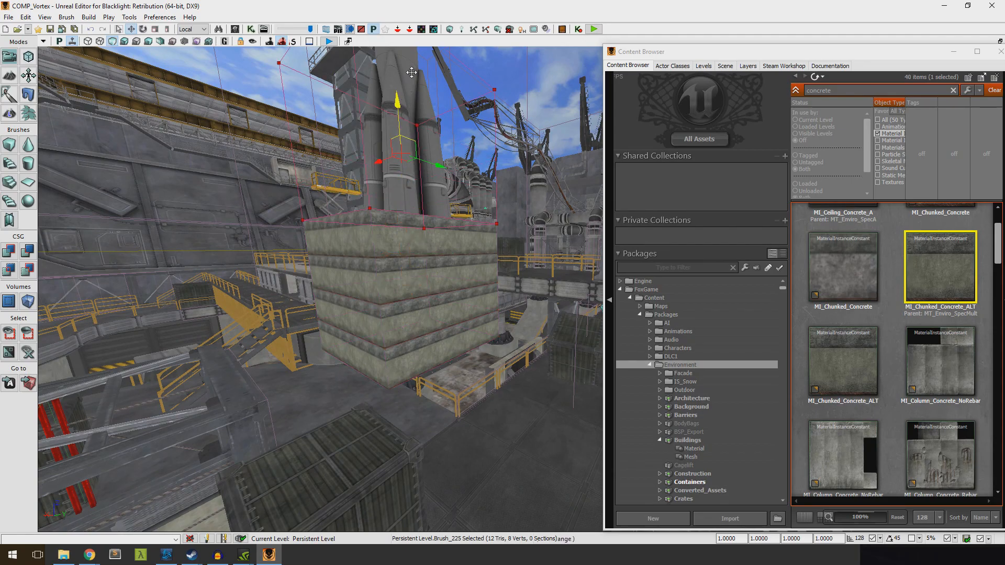
pyautogui.moveTo(403, 254)
pyautogui.mouseDown(button='right')
pyautogui.moveTo(359, 253)
pyautogui.moveTo(460, 253)
pyautogui.moveTo(390, 232)
pyautogui.mouseUp(button='right')
# Select a side face of the concrete cube and open its surface properties
pyautogui.click(404, 254)
pyautogui.click(425, 231)
pyautogui.rightClick(425, 231)
pyautogui.click(456, 238)
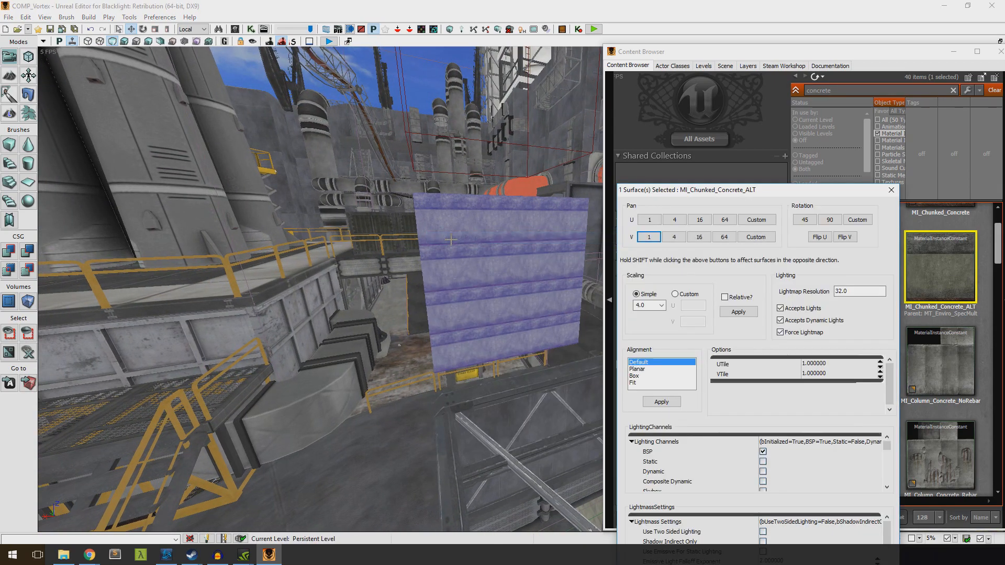
# Apply a simple scaling of 16.0 to the selected side face's texture
pyautogui.click(663, 306)
pyautogui.click(640, 368)
pyautogui.click(550, 295)
pyautogui.click(662, 306)
pyautogui.click(645, 373)
pyautogui.moveTo(545, 319); pyautogui.dragTo(581, 320, button='right')
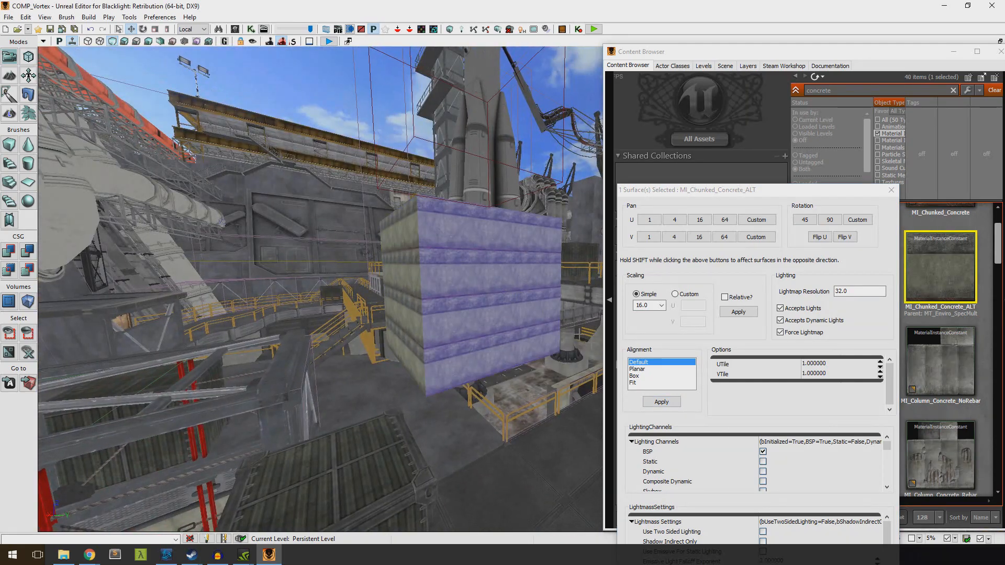
pyautogui.click(663, 403)
pyautogui.click(729, 316)
# Set the simple scaling to 4.0 and apply it to both adjoining side faces of the cube
pyautogui.moveTo(506, 292); pyautogui.dragTo(549, 294, button='right')
pyautogui.click(430, 293)
pyautogui.click(660, 306)
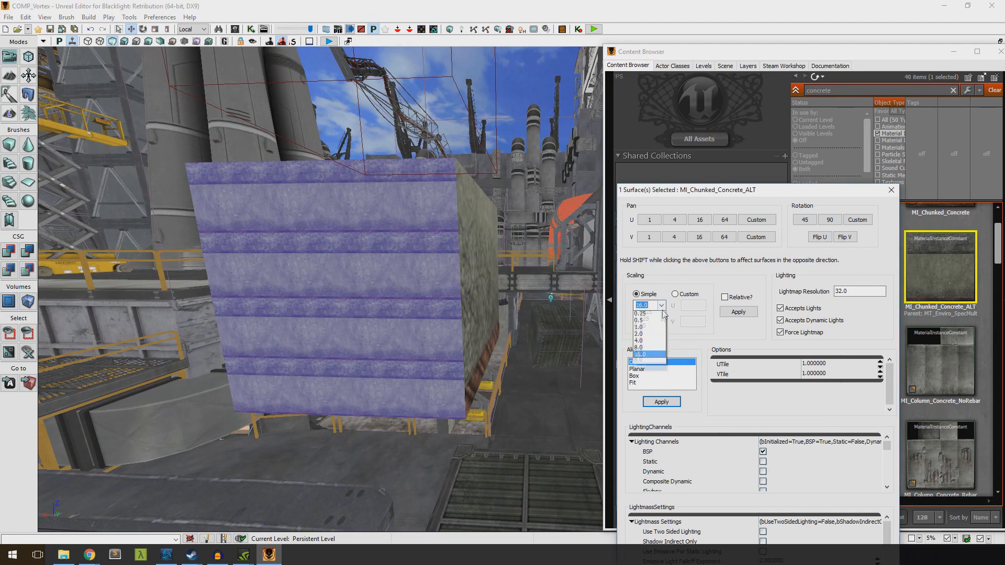
pyautogui.click(638, 356)
pyautogui.click(729, 314)
pyautogui.moveTo(524, 293); pyautogui.dragTo(460, 293, button='right')
pyautogui.click(524, 293)
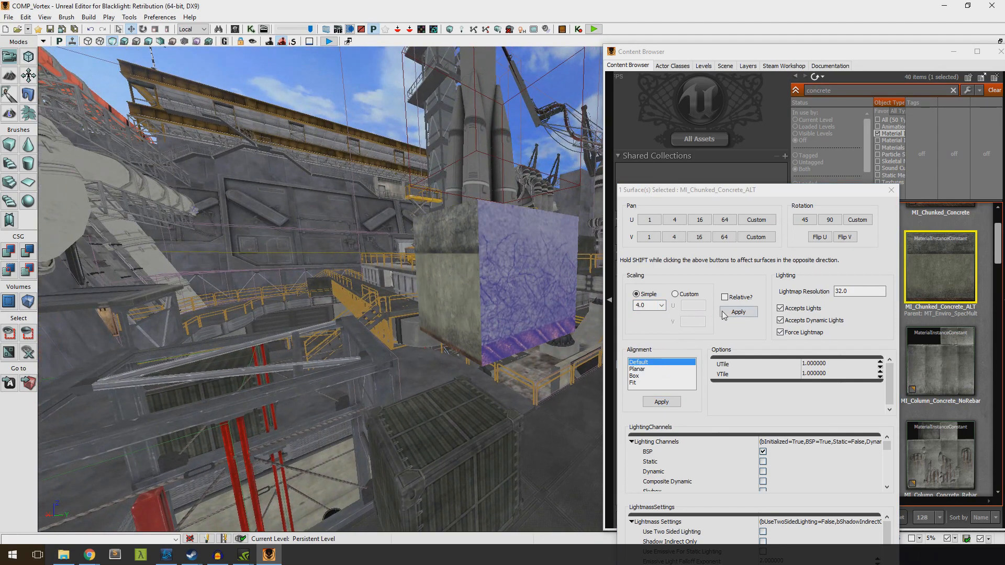
pyautogui.click(729, 314)
pyautogui.moveTo(560, 284); pyautogui.dragTo(576, 301, button='right')
# Apply MI_Chunked_Concrete_ALT to the cube's top face and call up the surface properties for it
pyautogui.moveTo(924, 261); pyautogui.dragTo(508, 259)
pyautogui.rightClick(509, 250)
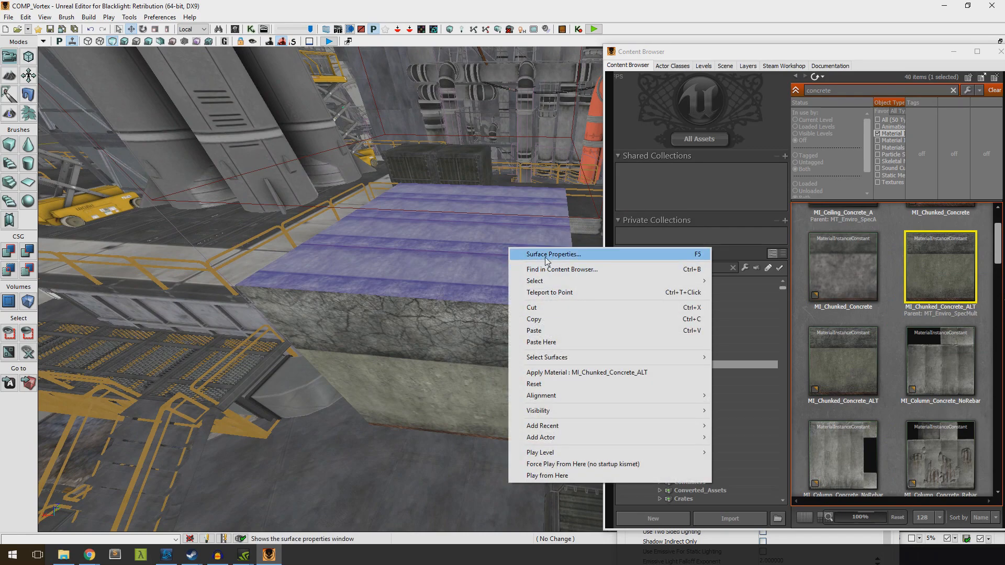
pyautogui.click(546, 257)
pyautogui.rightClick(545, 246)
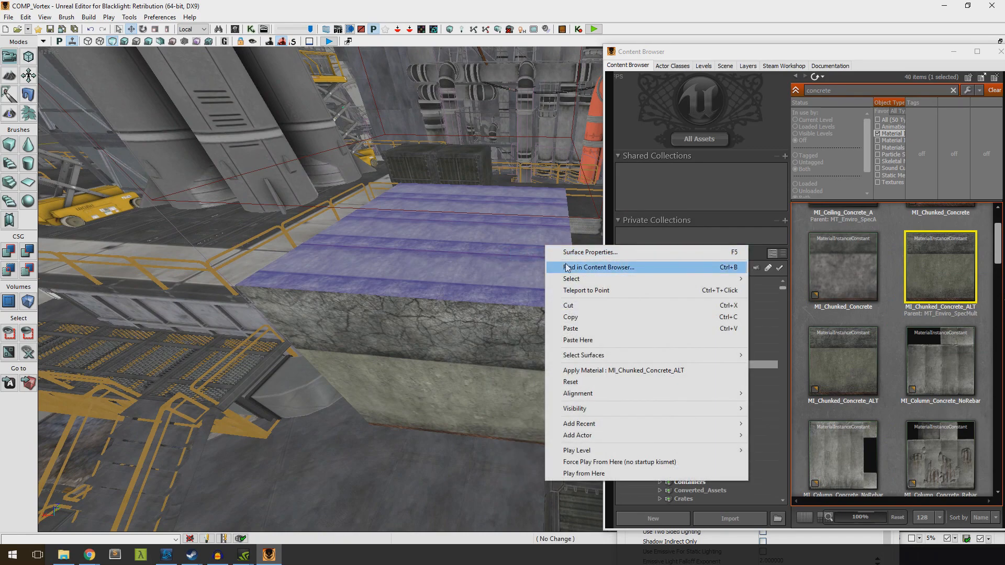
pyautogui.click(567, 268)
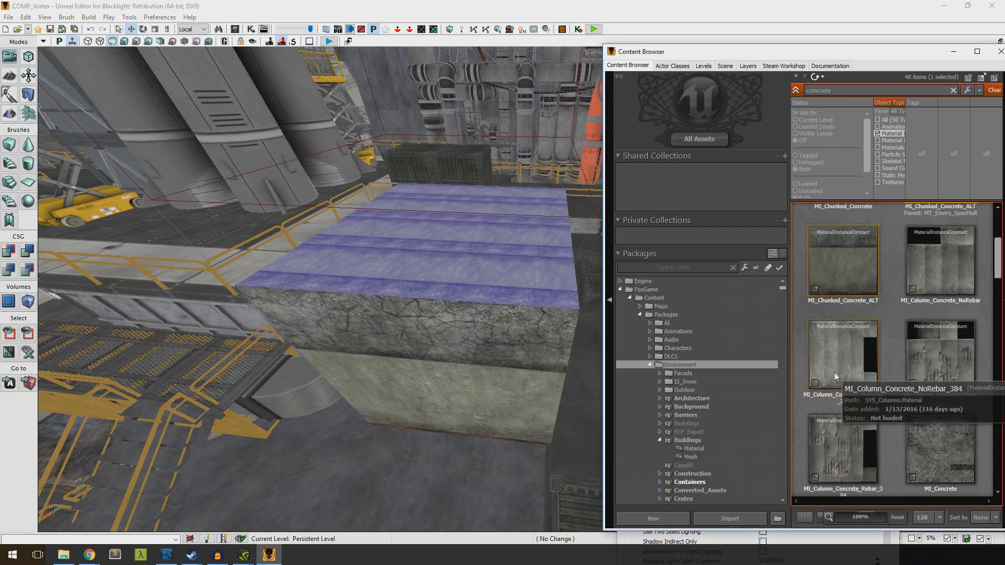
# Apply the MI_Concrete_Pitted material instance to the cube's faces
pyautogui.scroll(-1, 876, 377)
pyautogui.moveTo(940, 326); pyautogui.dragTo(409, 335)
pyautogui.moveTo(409, 336); pyautogui.dragTo(314, 338, button='right')
pyautogui.moveTo(920, 324); pyautogui.dragTo(419, 312)
pyautogui.moveTo(419, 312); pyautogui.dragTo(379, 254, button='right')
pyautogui.moveTo(920, 324); pyautogui.dragTo(440, 356)
pyautogui.moveTo(439, 356); pyautogui.dragTo(529, 364, button='right')
# Close the Content Browser and apply the 4.0 surface scaling to the cube's top face and the next face
pyautogui.rightClick(416, 270)
pyautogui.click(447, 279)
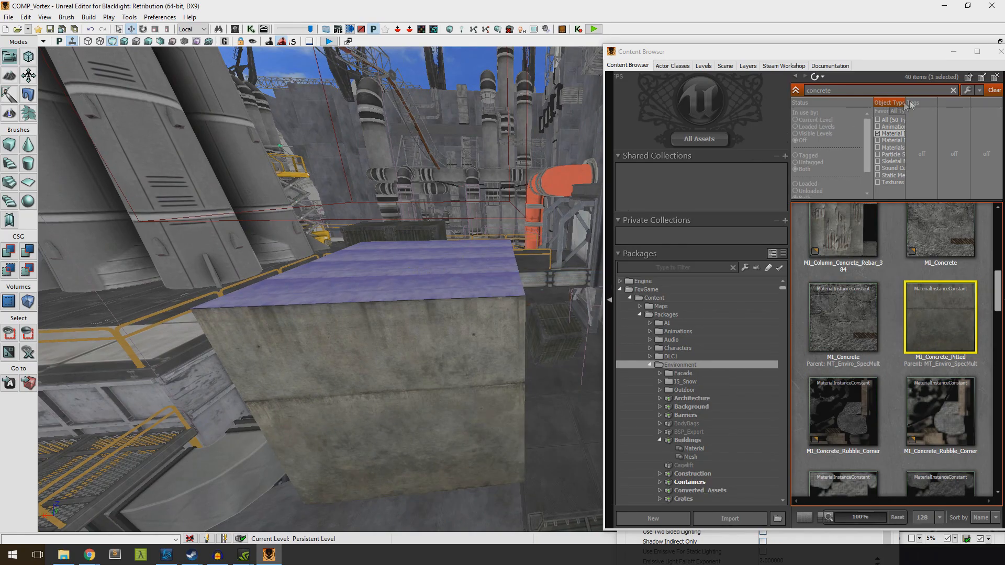
pyautogui.click(1000, 51)
pyautogui.click(731, 312)
pyautogui.moveTo(545, 320); pyautogui.dragTo(555, 288, button='right')
pyautogui.click(555, 288)
pyautogui.click(736, 312)
# Select the cube's far side face and apply the 4.0 scaling to its texture
pyautogui.moveTo(356, 304); pyautogui.dragTo(375, 297, button='right')
pyautogui.click(374, 297)
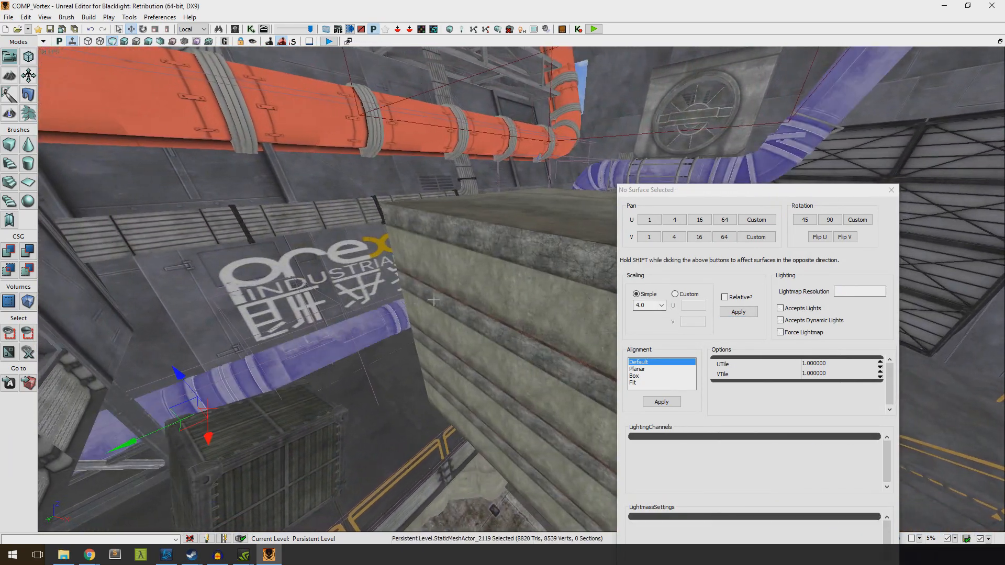
pyautogui.click(451, 302)
pyautogui.click(730, 313)
pyautogui.moveTo(288, 335); pyautogui.dragTo(445, 329, button='right')
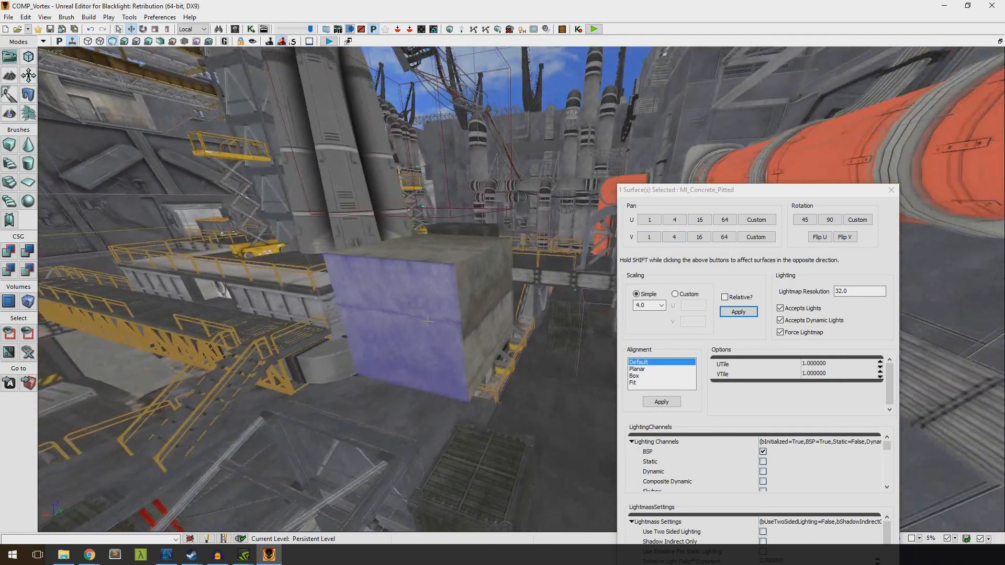
# Pan the side face's concrete texture along V in repeated steps of 4 until its seam meets the neighbouring face's seam
pyautogui.moveTo(428, 322); pyautogui.dragTo(484, 318, button='right')
pyautogui.click(424, 307)
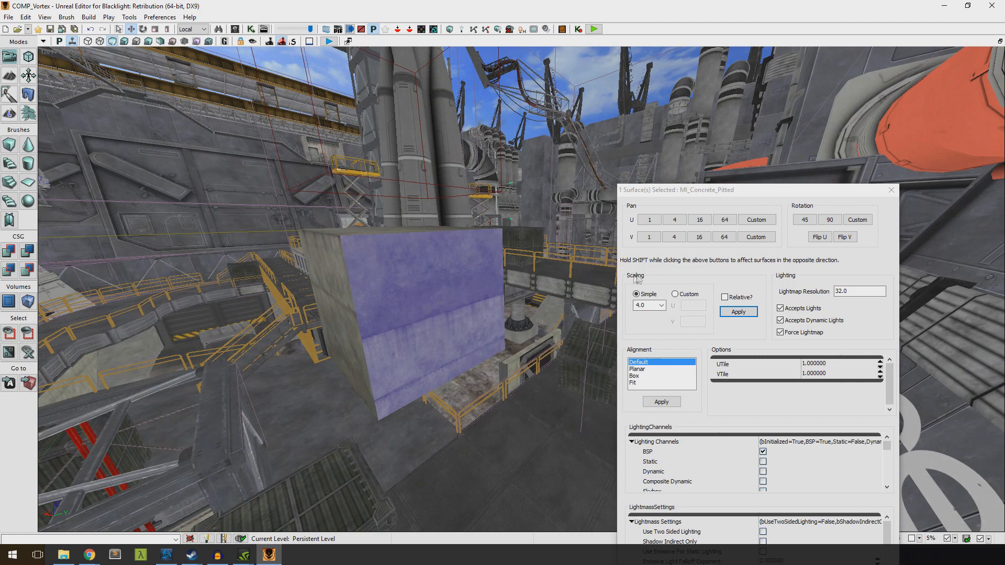
pyautogui.click(674, 237)
pyautogui.click(675, 237)
pyautogui.click(674, 237)
pyautogui.click(675, 237)
pyautogui.click(674, 237)
pyautogui.click(674, 237)
pyautogui.click(674, 238)
pyautogui.click(674, 237)
pyautogui.click(674, 237)
pyautogui.click(675, 237)
pyautogui.click(674, 237)
pyautogui.click(674, 237)
pyautogui.click(674, 237)
pyautogui.click(674, 238)
pyautogui.click(674, 237)
pyautogui.click(674, 237)
pyautogui.click(680, 238)
pyautogui.click(680, 238)
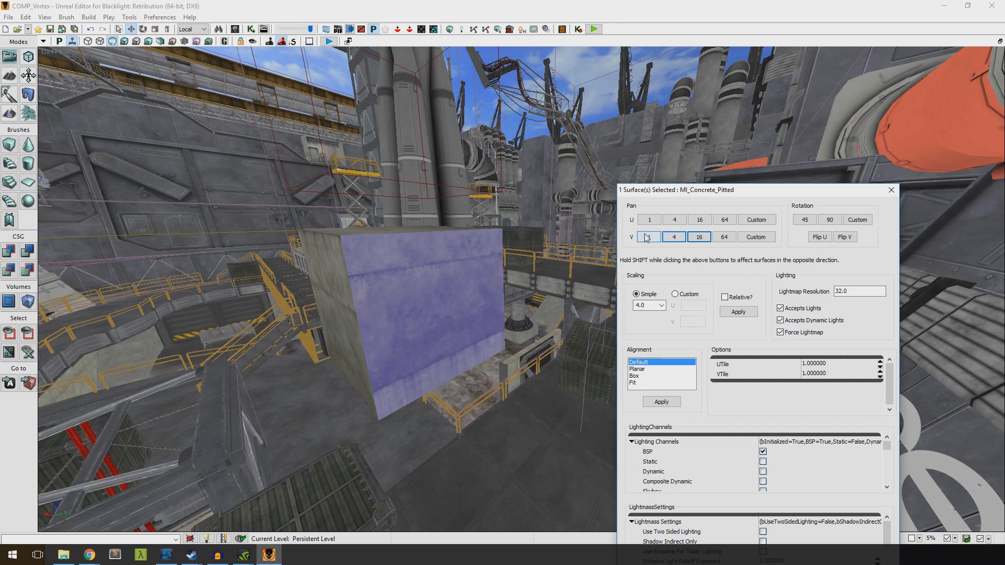
pyautogui.click(677, 240)
pyautogui.click(677, 239)
pyautogui.click(678, 239)
pyautogui.click(678, 240)
pyautogui.click(678, 240)
pyautogui.click(679, 241)
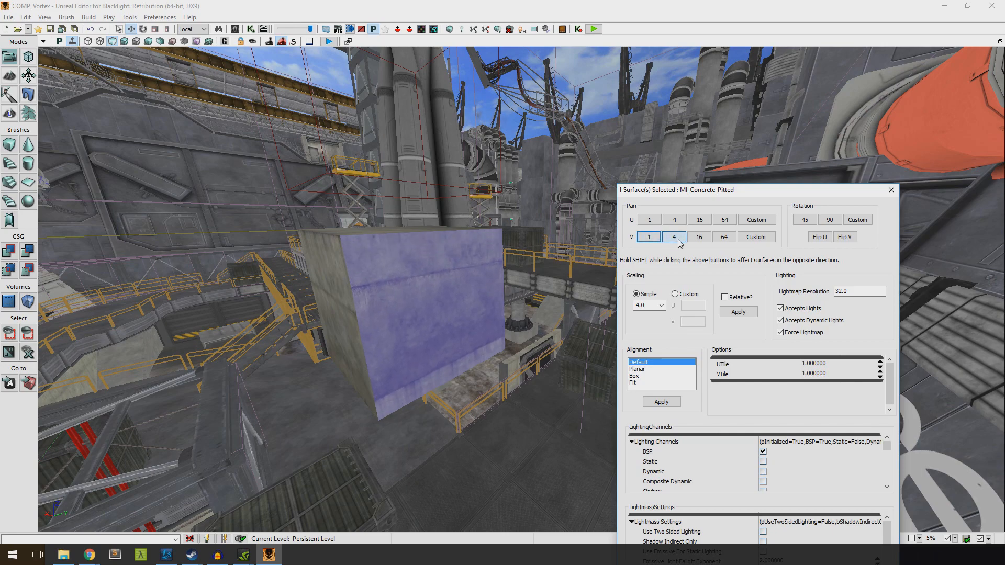
pyautogui.click(679, 241)
pyautogui.click(678, 242)
pyautogui.click(678, 242)
pyautogui.moveTo(461, 304); pyautogui.dragTo(469, 297)
pyautogui.click(338, 309)
pyautogui.click(424, 299)
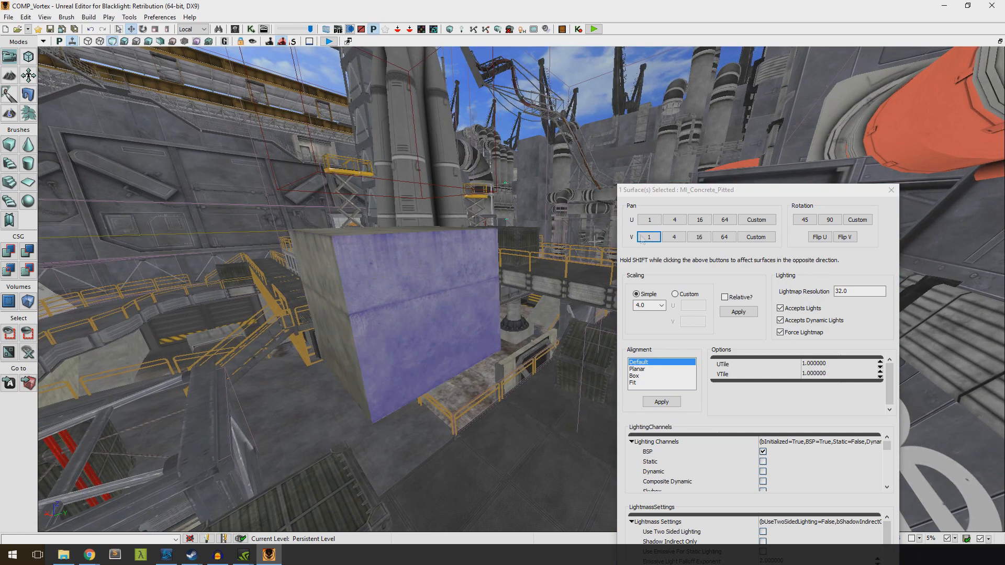
# Rotate the side face's texture in four 45-degree increments and close the surface properties
pyautogui.click(814, 224)
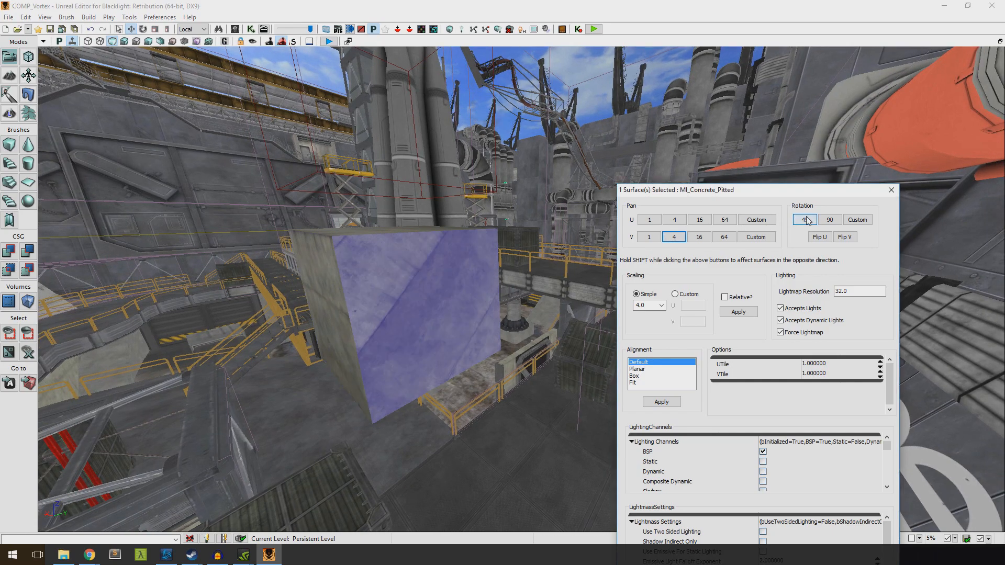
pyautogui.click(807, 217)
pyautogui.click(807, 217)
pyautogui.click(807, 217)
pyautogui.click(807, 217)
pyautogui.click(807, 217)
pyautogui.moveTo(565, 272); pyautogui.dragTo(560, 238, button='right')
pyautogui.press('a')
pyautogui.press('d')
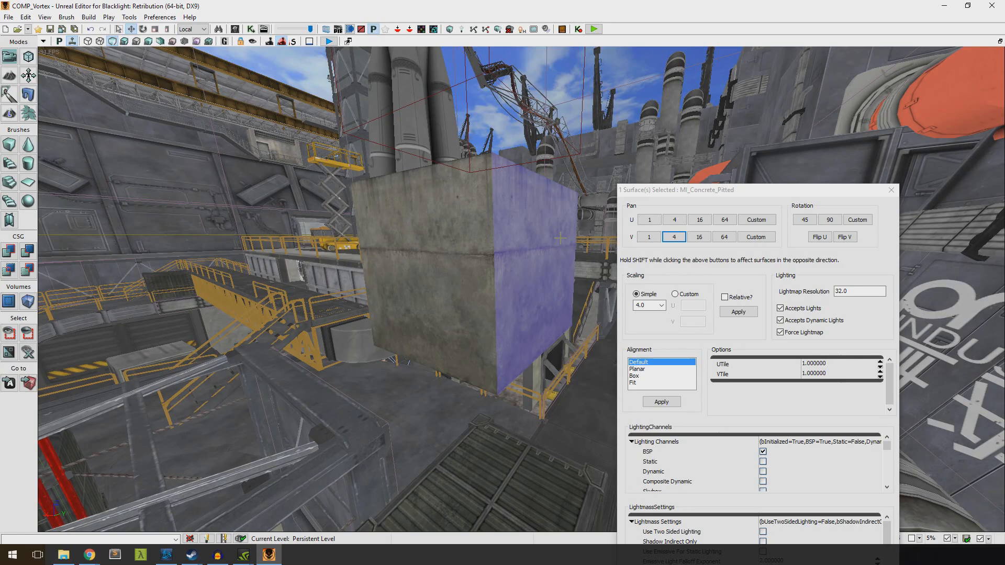
pyautogui.click(891, 190)
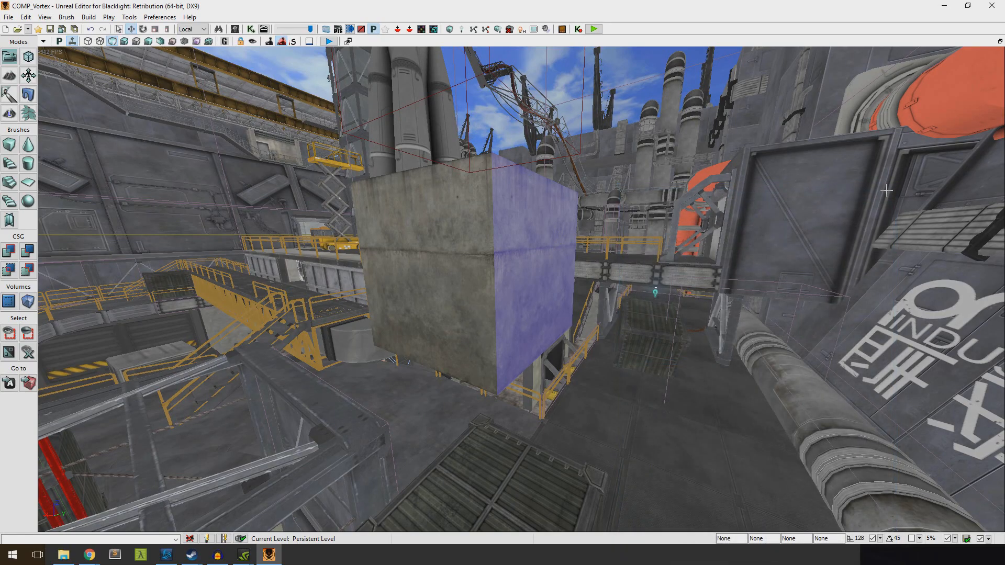
# Reopen the Content Browser over the railed platform area and search for "light"
pyautogui.press('w')
pyautogui.moveTo(591, 216)
pyautogui.mouseDown(button='right')
pyautogui.moveTo(591, 193)
pyautogui.moveTo(591, 216)
pyautogui.mouseUp(button='right')
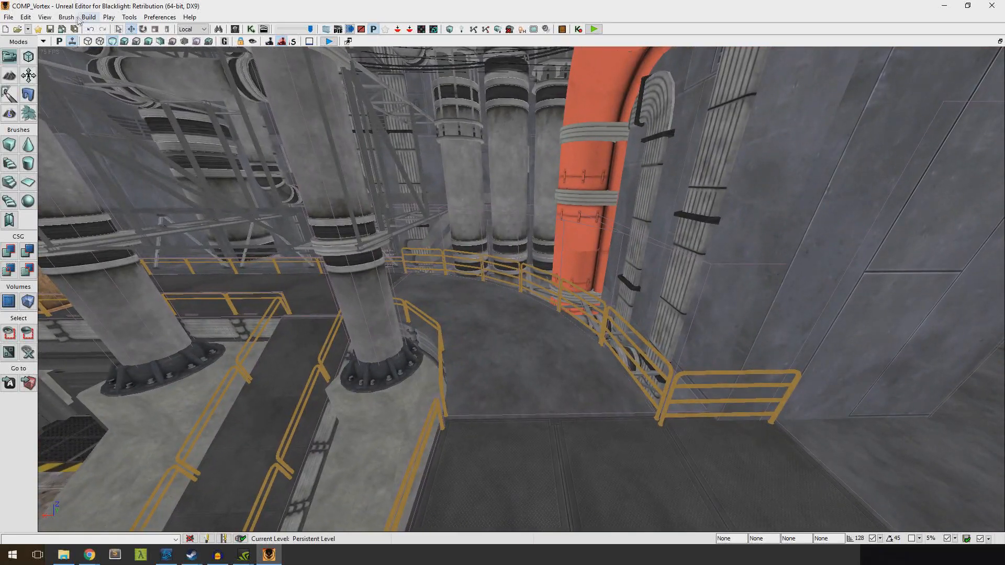
pyautogui.press('s')
pyautogui.moveTo(260, 126); pyautogui.dragTo(361, 169, button='right')
pyautogui.click(75, 16)
pyautogui.moveTo(45, 17)
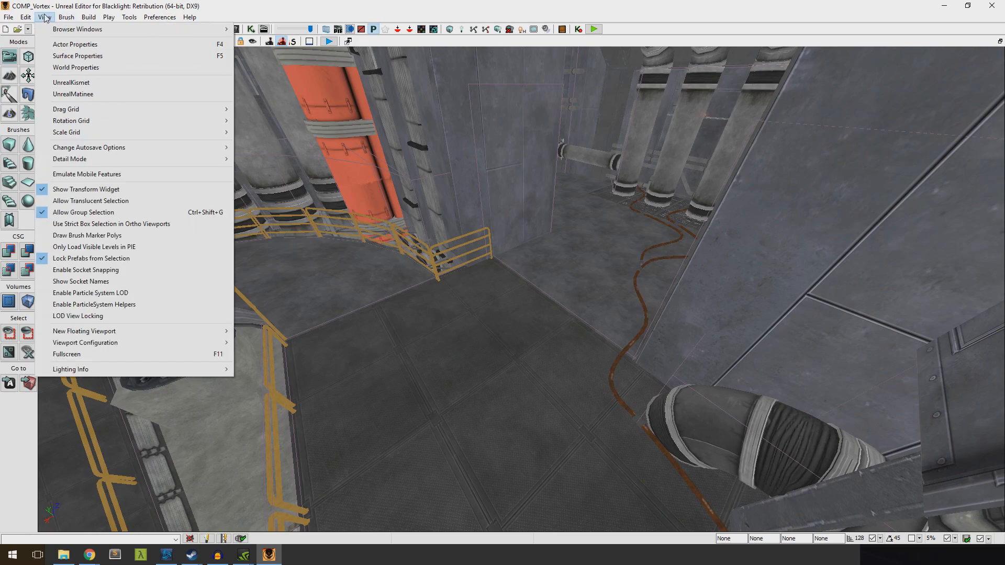
pyautogui.click(236, 30)
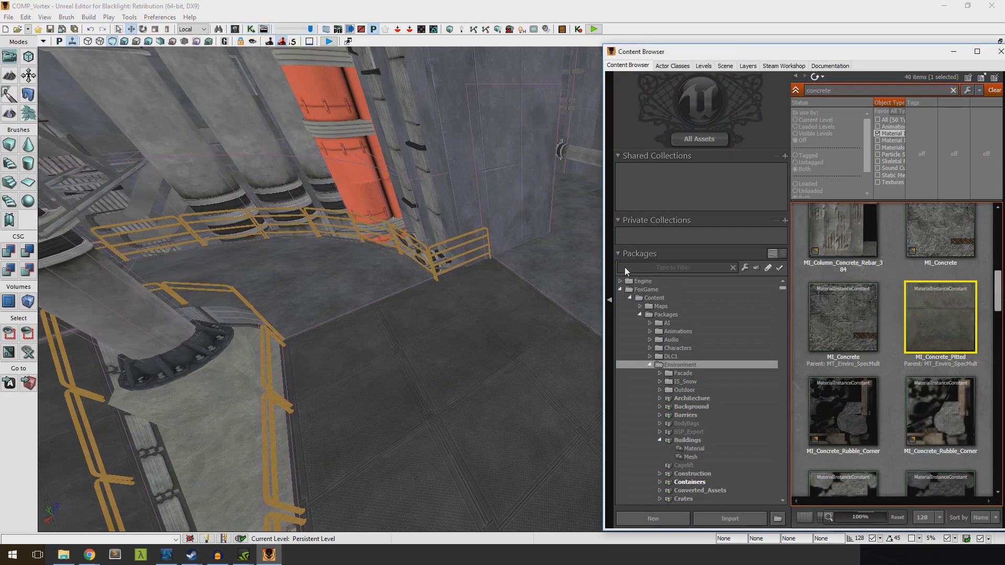
pyautogui.write('light')
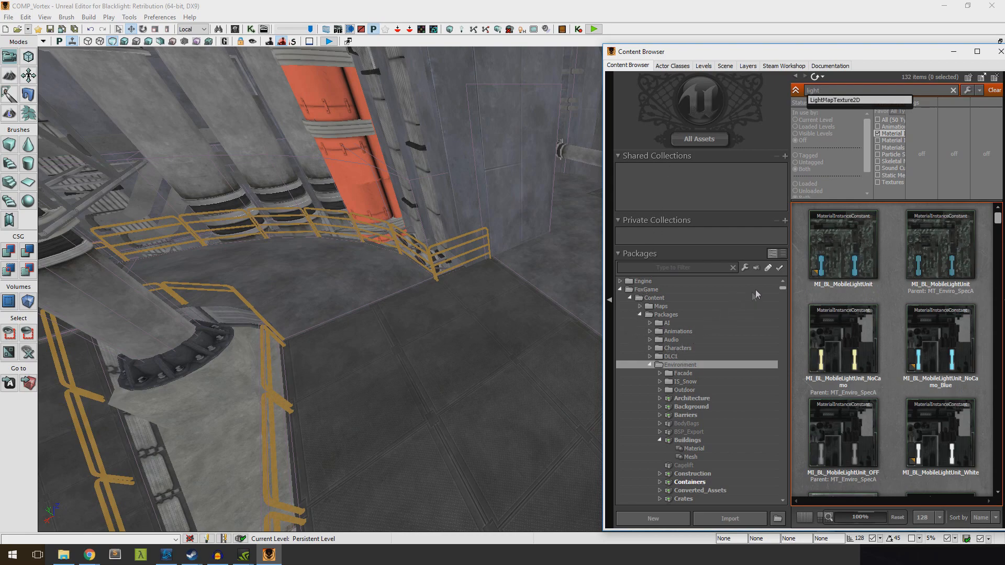
# Show the Lights package under Environment, limit the object type to Static Meshes and clear the search text
pyautogui.scroll(-8, 697, 393)
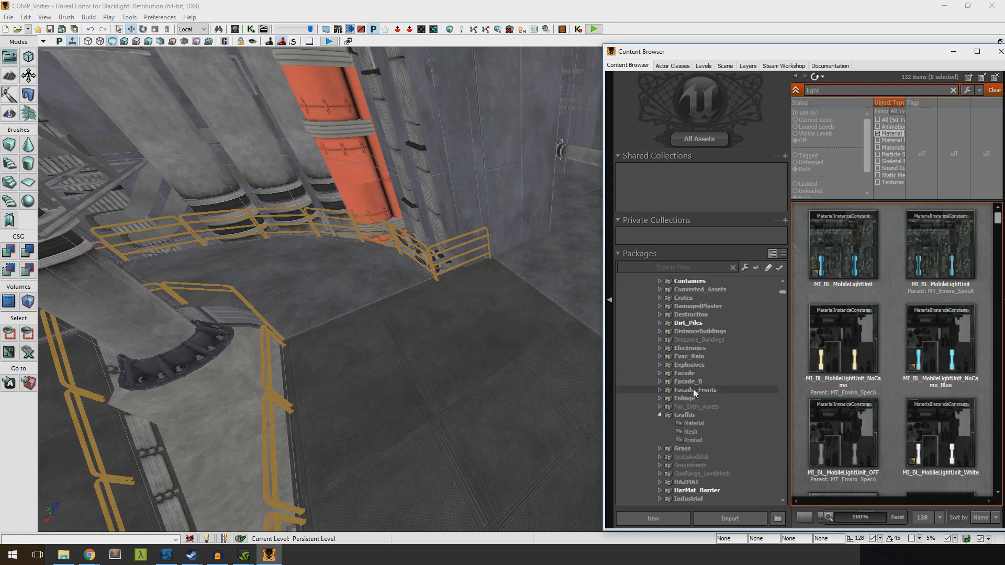
pyautogui.scroll(-8, 691, 403)
pyautogui.scroll(-2, 689, 417)
pyautogui.click(678, 408)
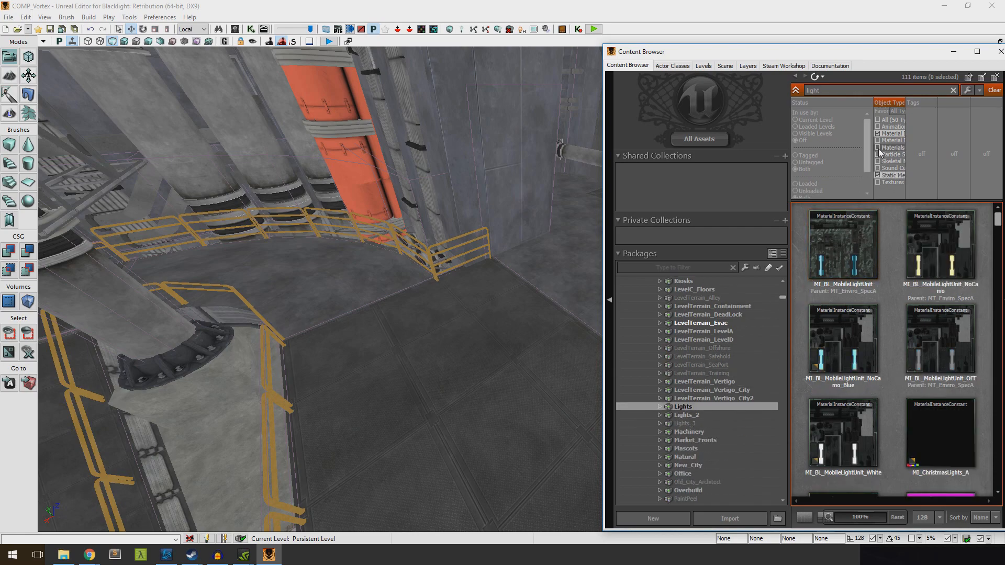
pyautogui.click(878, 134)
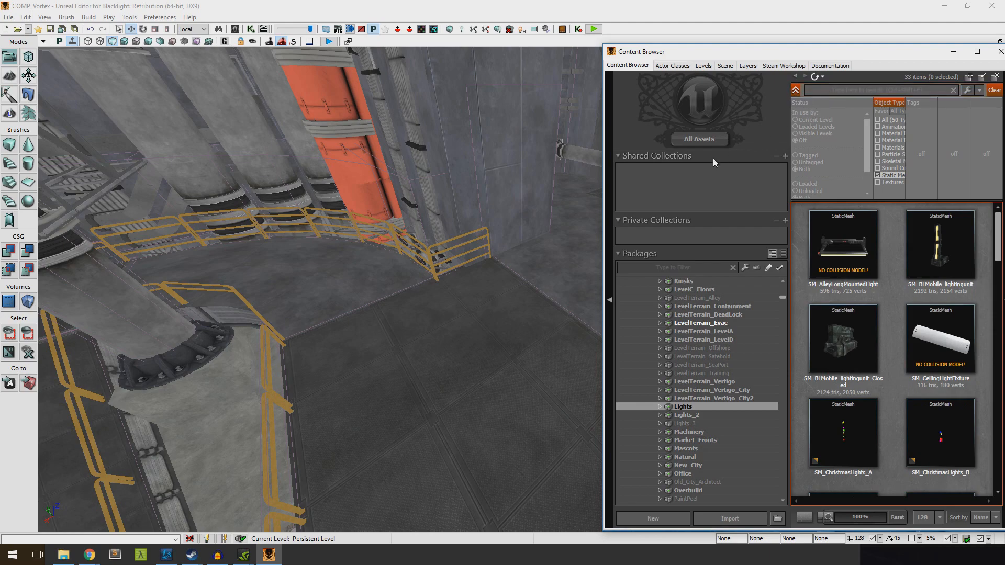
# Widen the Content Browser, browse the light meshes and place SM_BLMobile_lightingunit on the platform floor
pyautogui.moveTo(602, 175); pyautogui.dragTo(433, 175)
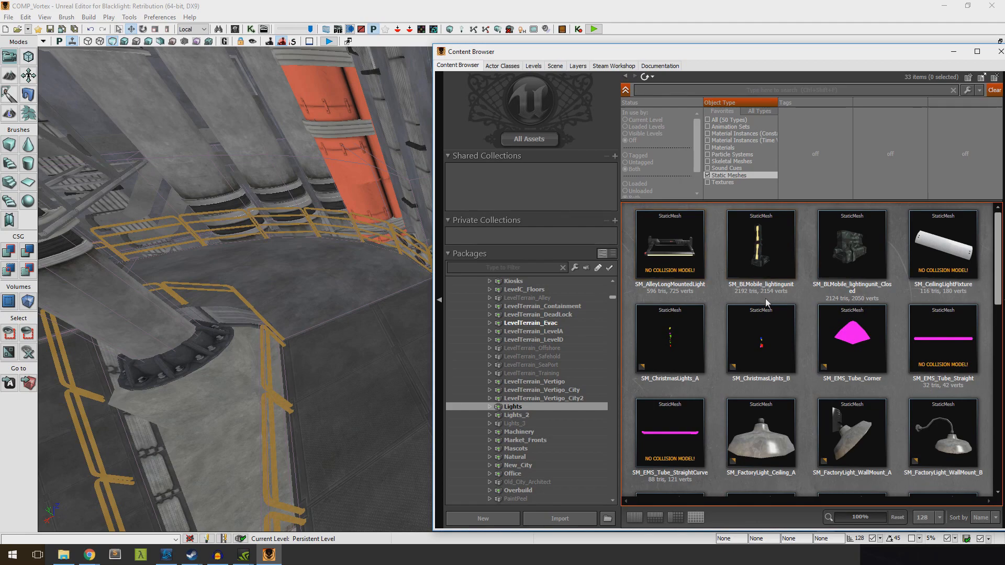
pyautogui.scroll(-10, 775, 303)
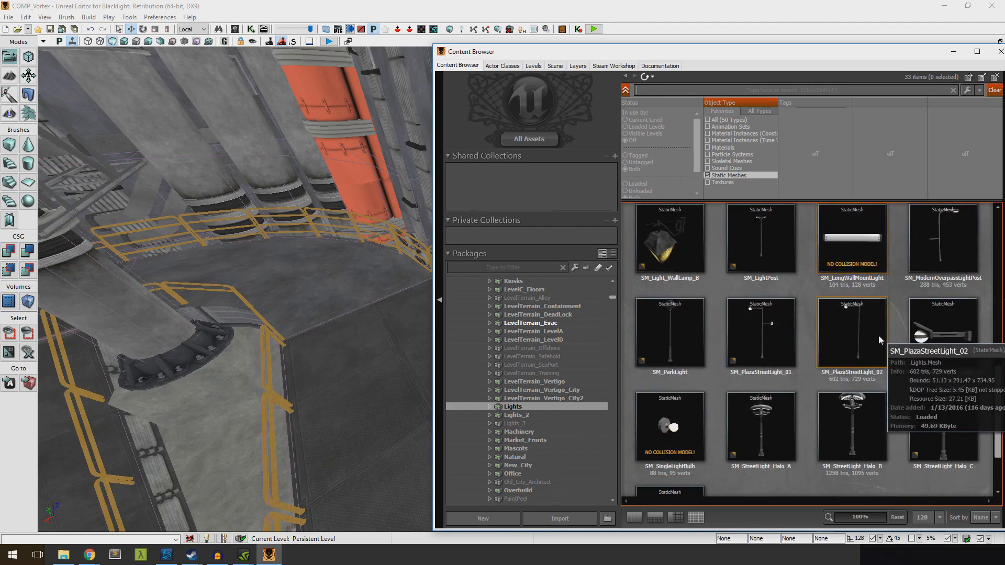
pyautogui.scroll(6, 779, 283)
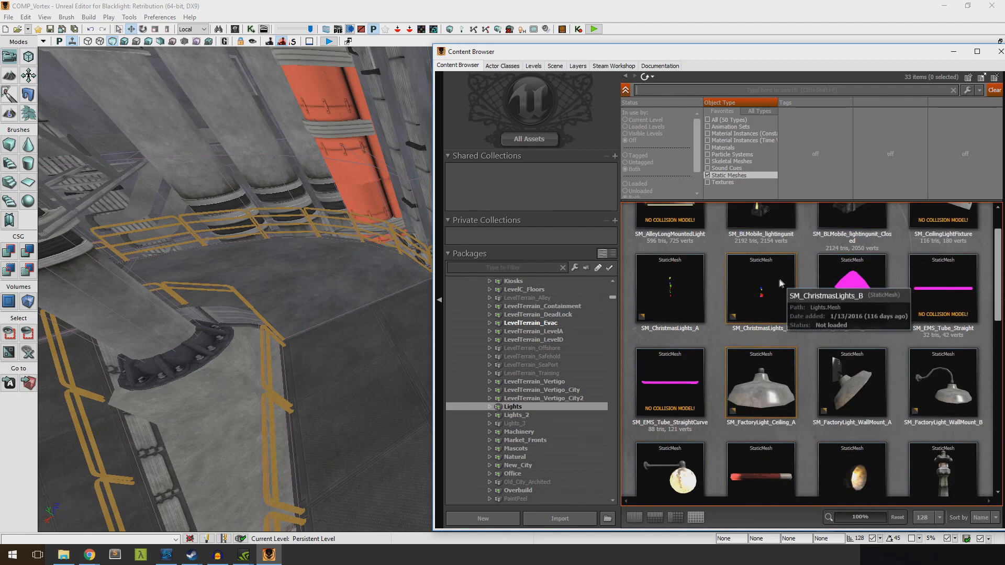
pyautogui.scroll(2, 778, 283)
pyautogui.moveTo(778, 253); pyautogui.dragTo(422, 283)
pyautogui.moveTo(425, 317); pyautogui.dragTo(390, 311)
pyautogui.moveTo(382, 295); pyautogui.dragTo(351, 293, button='right')
pyautogui.moveTo(468, 280); pyautogui.dragTo(505, 295)
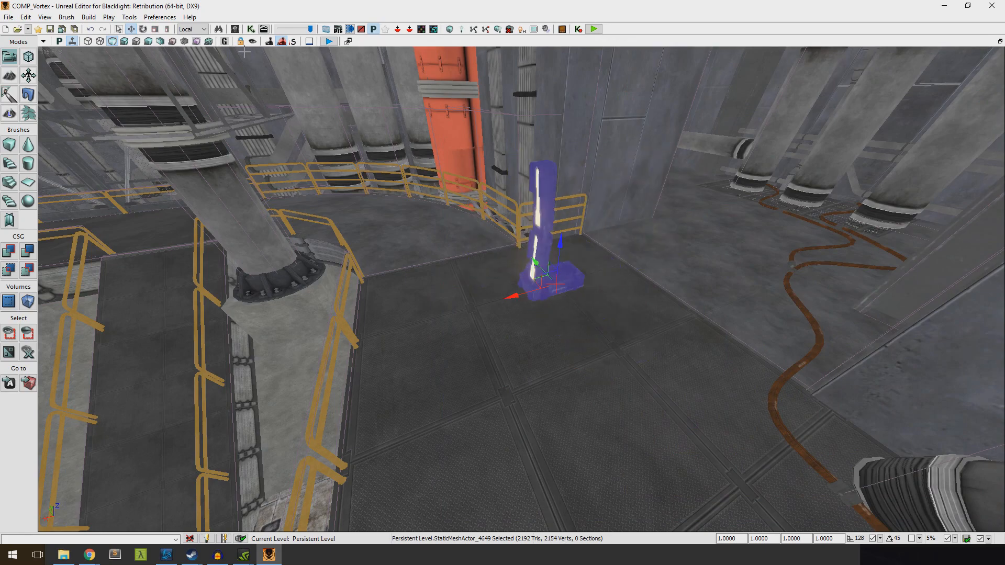
# Turn the lighting unit so its lamps face the open floor and scale it uniformly to about 2.18
pyautogui.moveTo(557, 321); pyautogui.dragTo(592, 313)
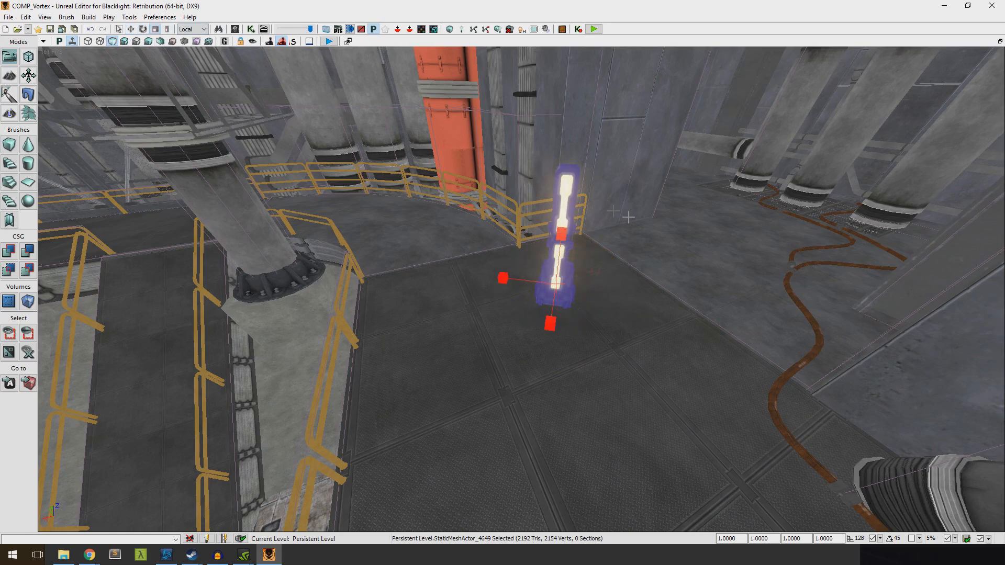
pyautogui.moveTo(558, 232); pyautogui.dragTo(396, 281)
pyautogui.moveTo(396, 281); pyautogui.dragTo(534, 430, button='right')
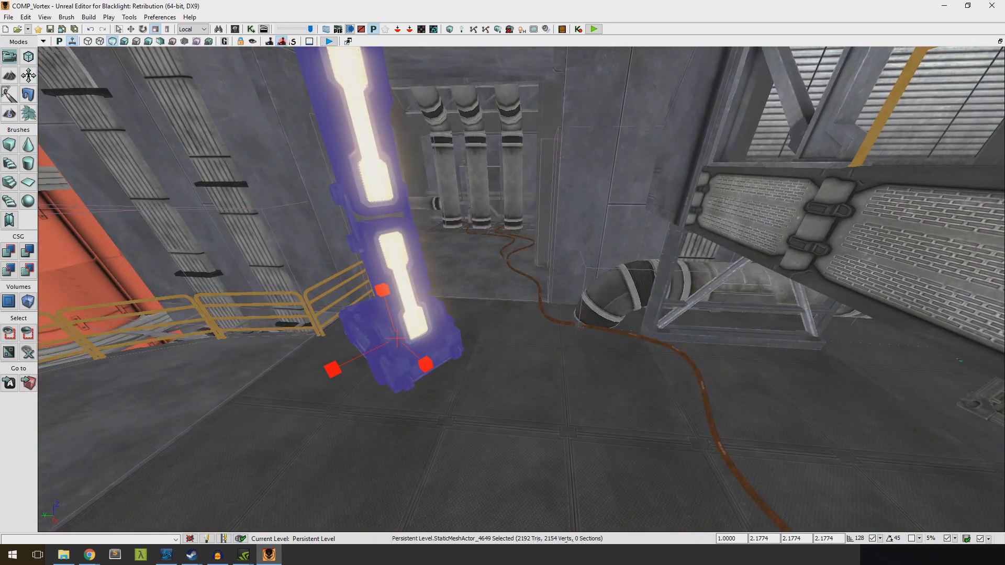
# Add a point light actor on the platform floor beside the lighting unit
pyautogui.rightClick(523, 418)
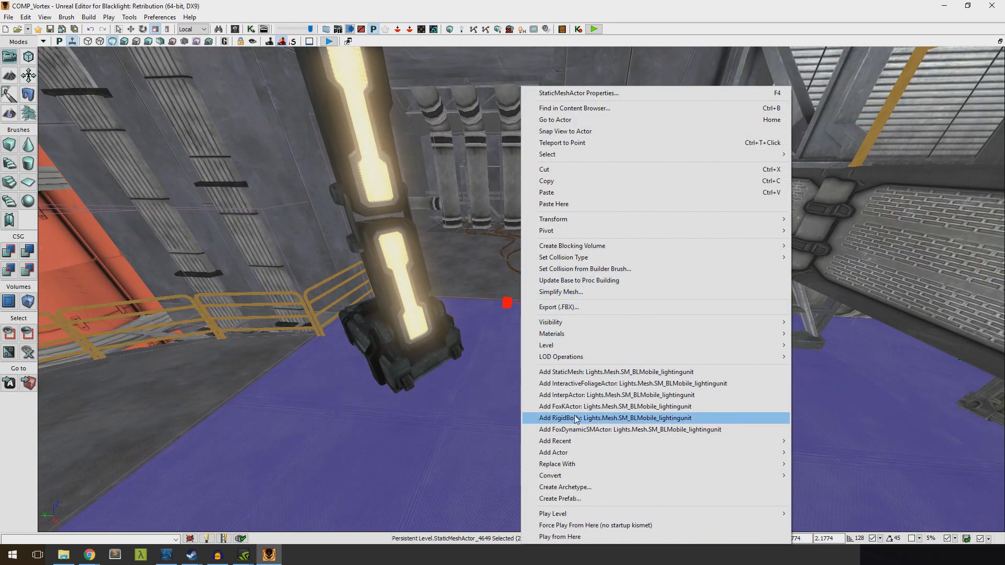
pyautogui.moveTo(563, 454)
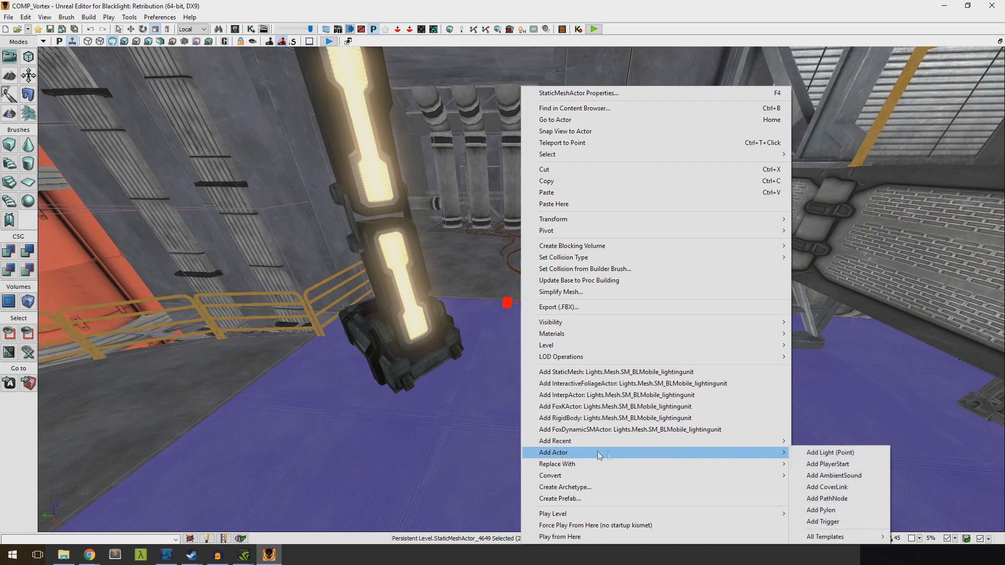
pyautogui.moveTo(826, 539)
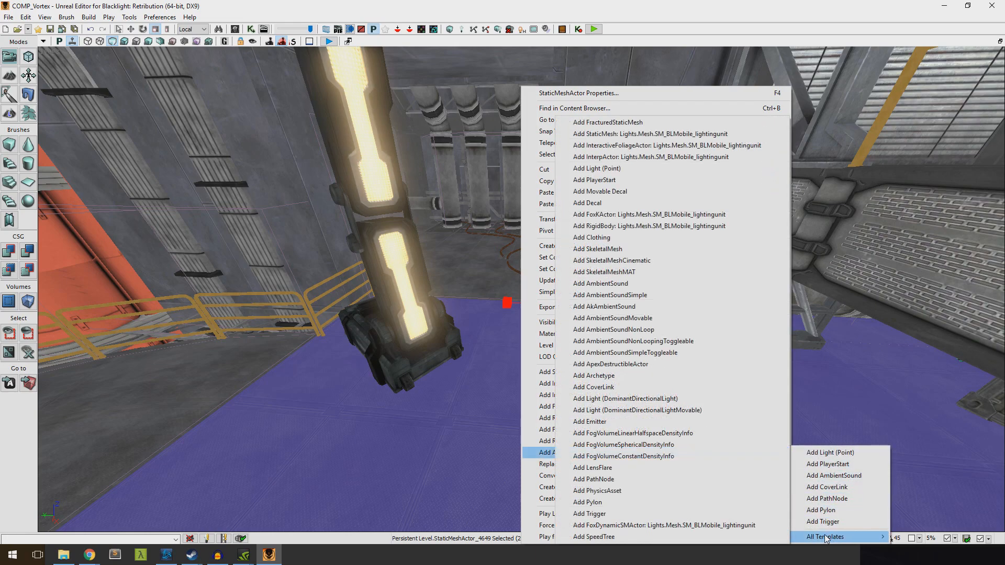
pyautogui.click(830, 453)
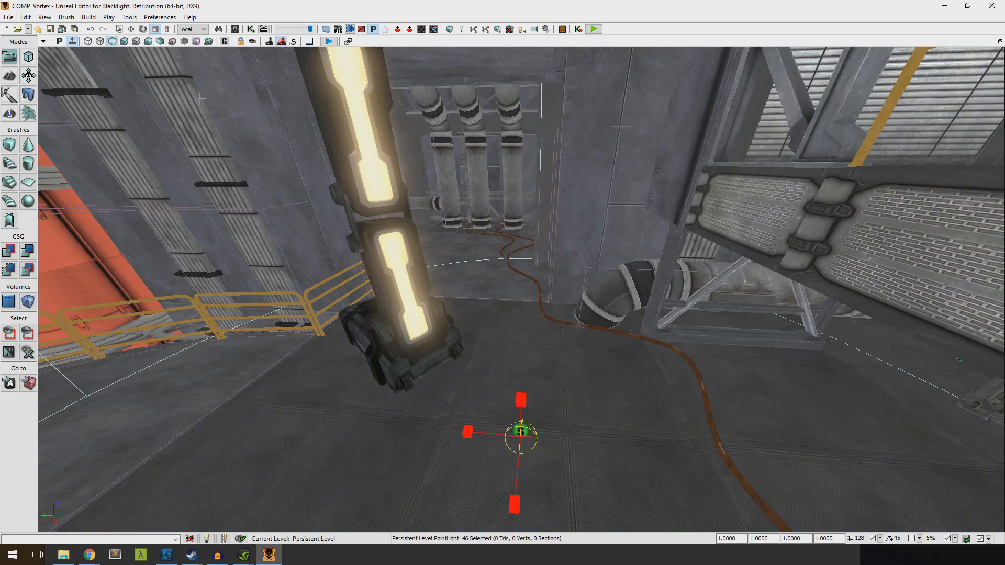
# Raise the point light and move it in front of the lighting unit's upper lamp
pyautogui.moveTo(525, 408); pyautogui.dragTo(526, 103)
pyautogui.moveTo(525, 408); pyautogui.dragTo(505, 293, button='right')
pyautogui.moveTo(489, 242); pyautogui.dragTo(364, 213)
pyautogui.moveTo(392, 167); pyautogui.dragTo(385, 147)
pyautogui.moveTo(385, 147); pyautogui.dragTo(330, 125, button='right')
pyautogui.moveTo(491, 241); pyautogui.dragTo(536, 241)
pyautogui.moveTo(536, 240); pyautogui.dragTo(634, 256, button='right')
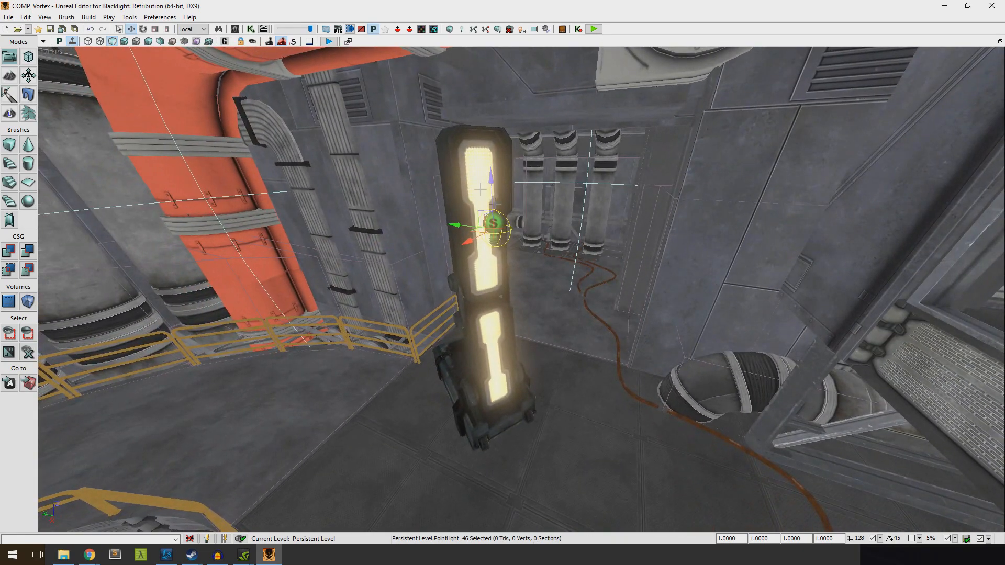
# Choose a pink light colour in the point light's properties and close the properties window
pyautogui.rightClick(495, 148)
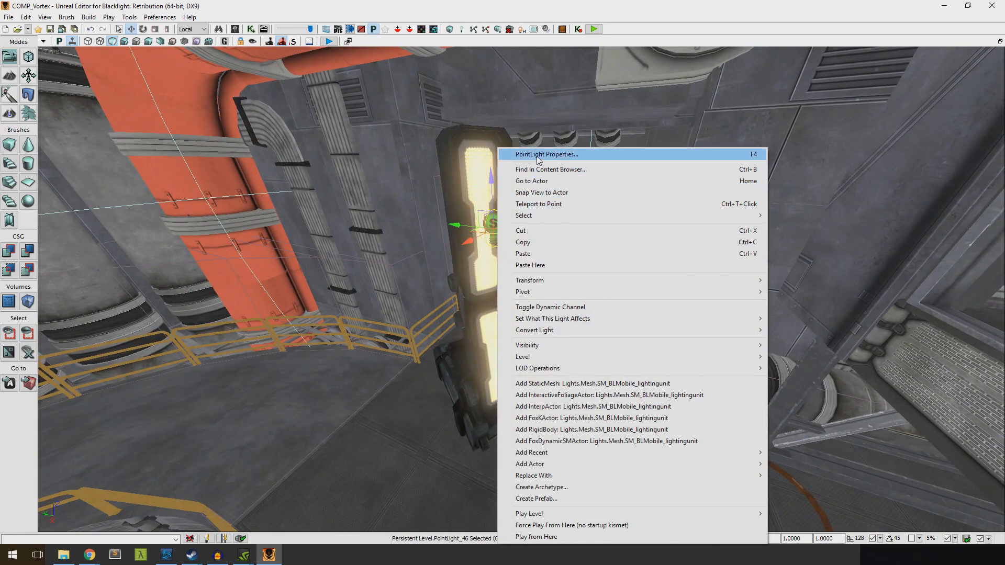
pyautogui.click(539, 154)
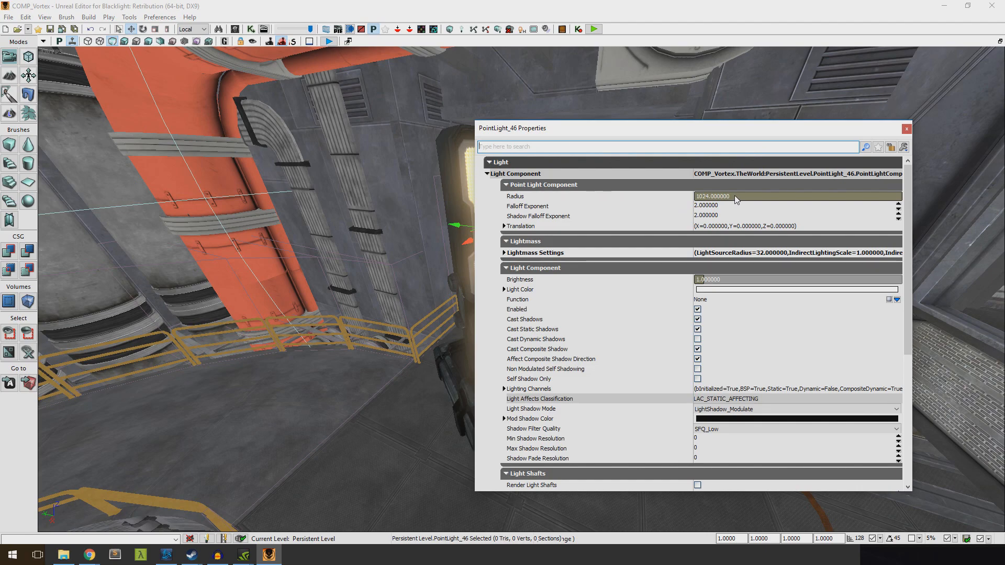
pyautogui.click(719, 290)
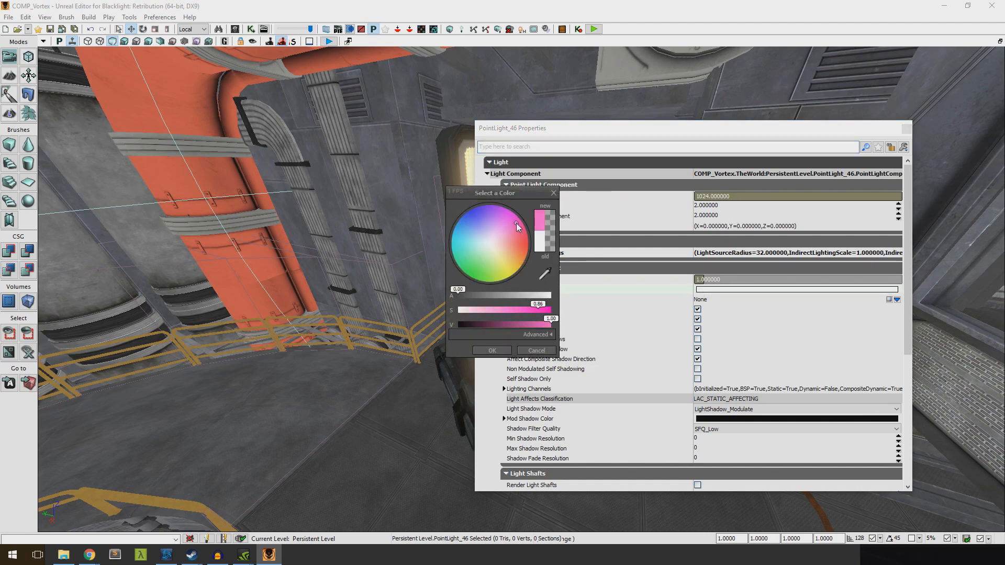
pyautogui.click(508, 351)
pyautogui.click(906, 129)
pyautogui.moveTo(752, 180); pyautogui.dragTo(704, 181, button='right')
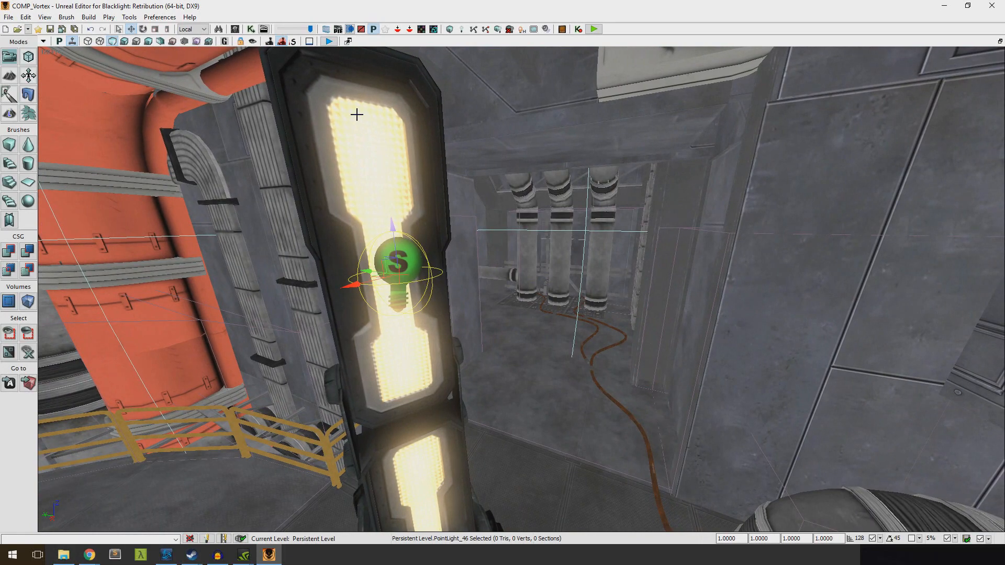
pyautogui.click(88, 17)
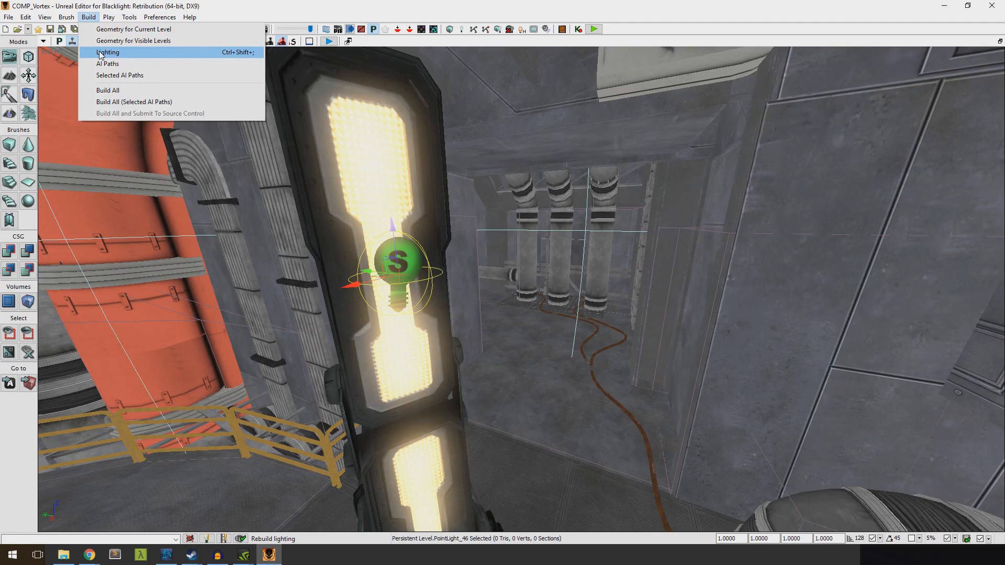
pyautogui.press('w')
pyautogui.moveTo(267, 144); pyautogui.dragTo(56, 212, button='right')
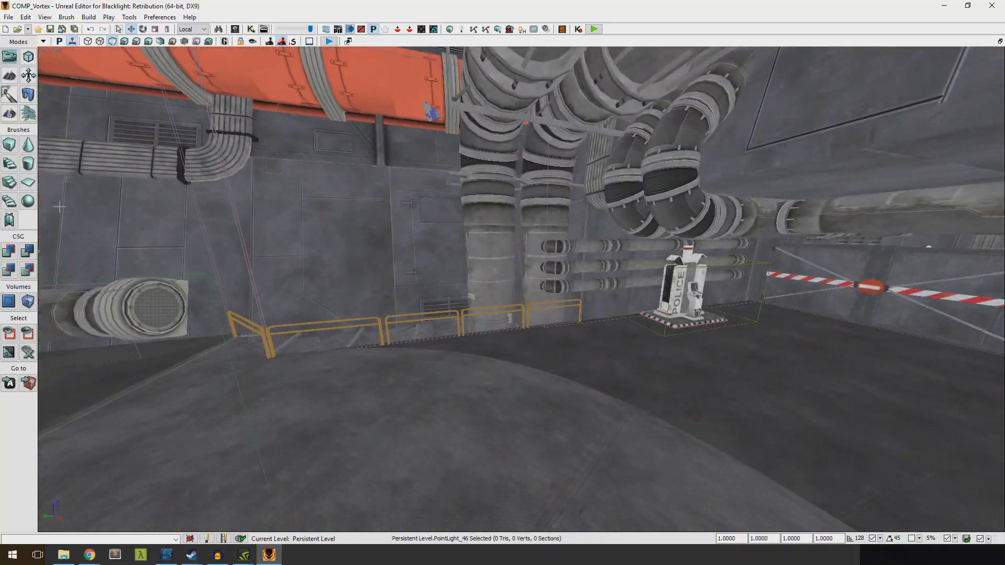
pyautogui.click(89, 17)
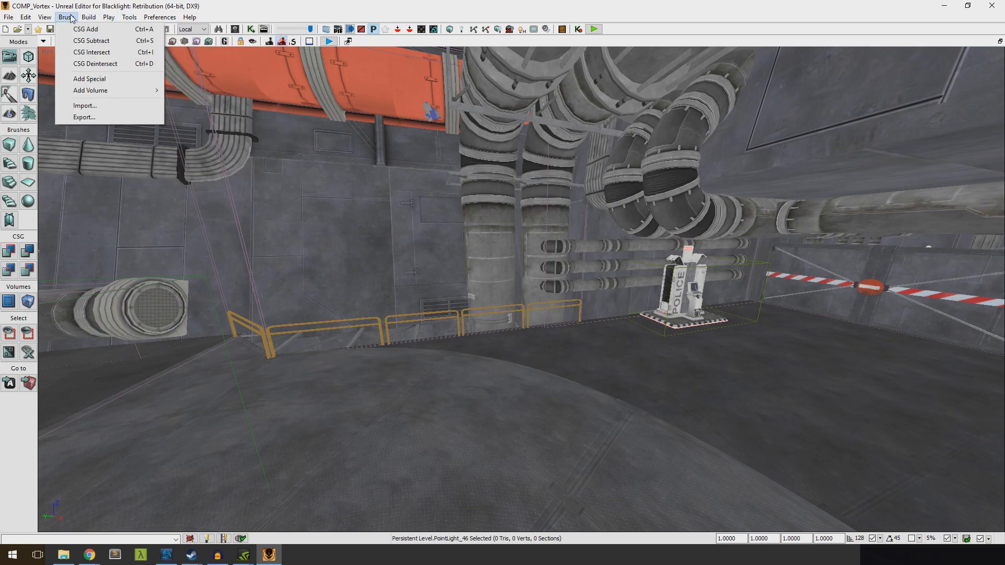
# Reopen the Content Browser, widen it, show the whole Environment folder and limit the object type to Prefabs
pyautogui.moveTo(136, 29)
pyautogui.click(249, 29)
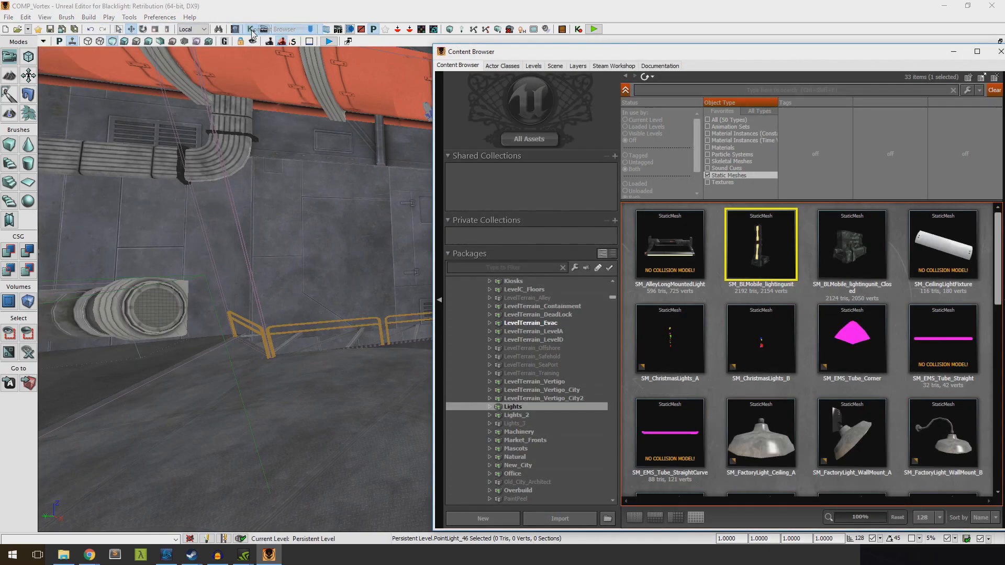
pyautogui.scroll(10, 553, 384)
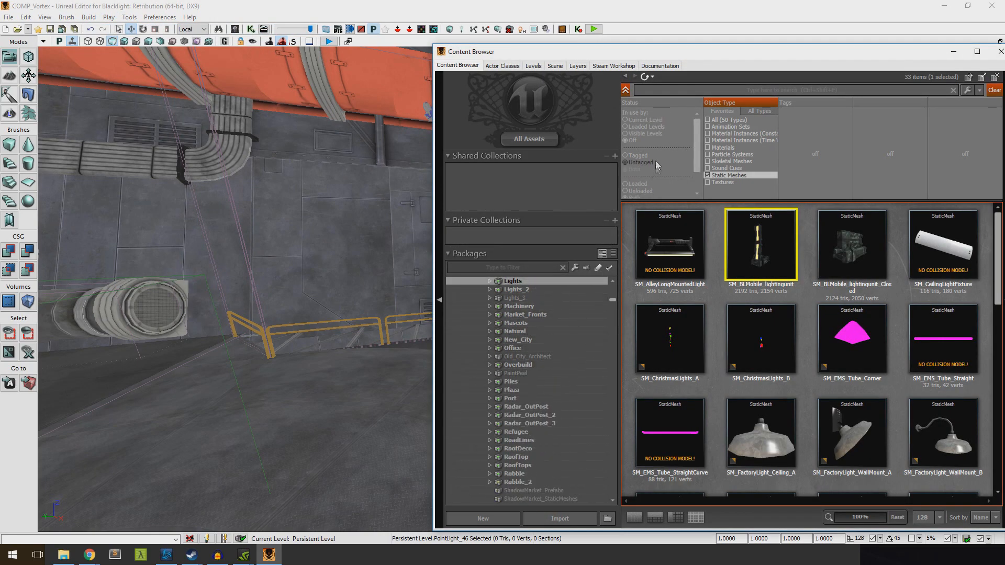
pyautogui.scroll(9, 524, 293)
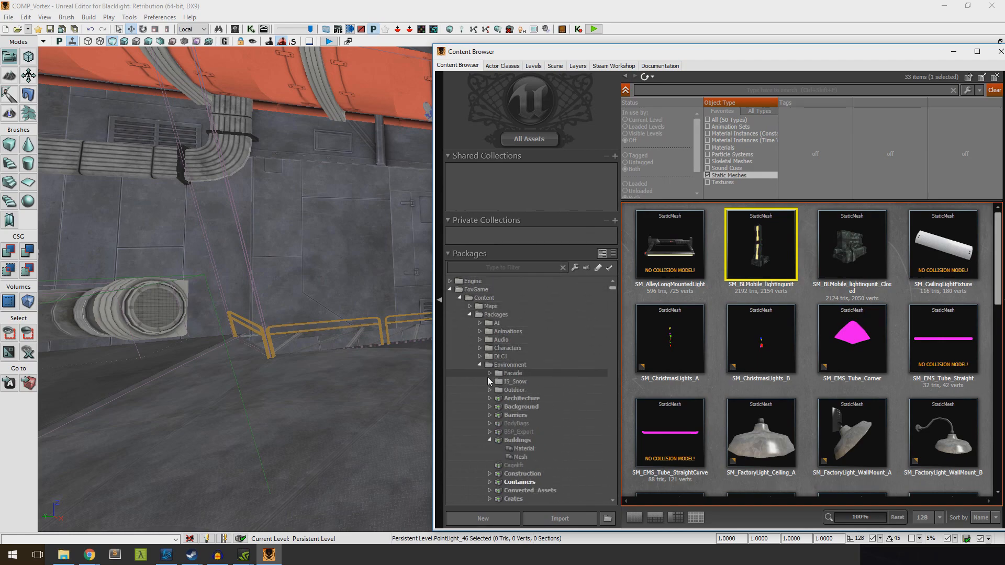
pyautogui.click(509, 365)
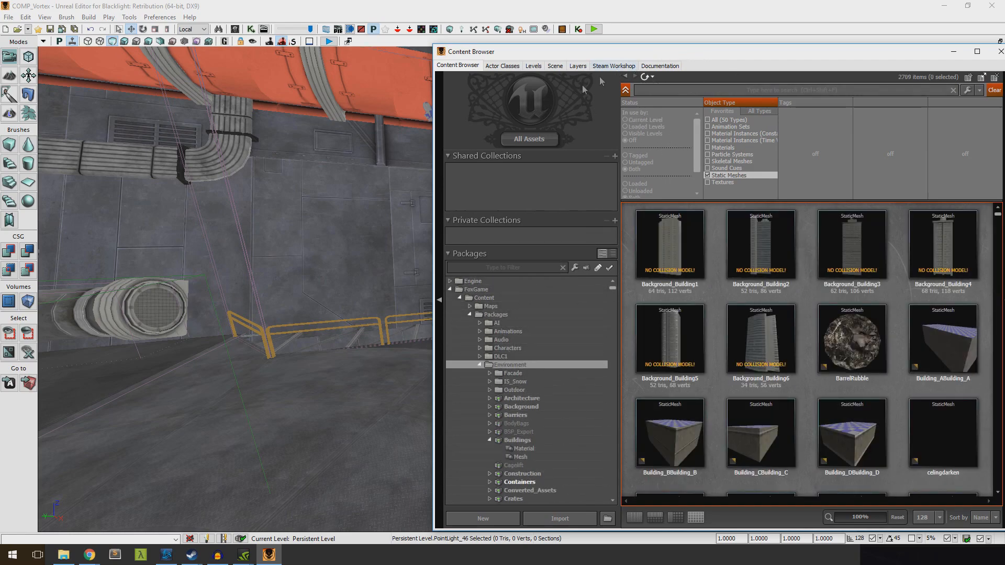
pyautogui.moveTo(433, 150); pyautogui.dragTo(361, 158)
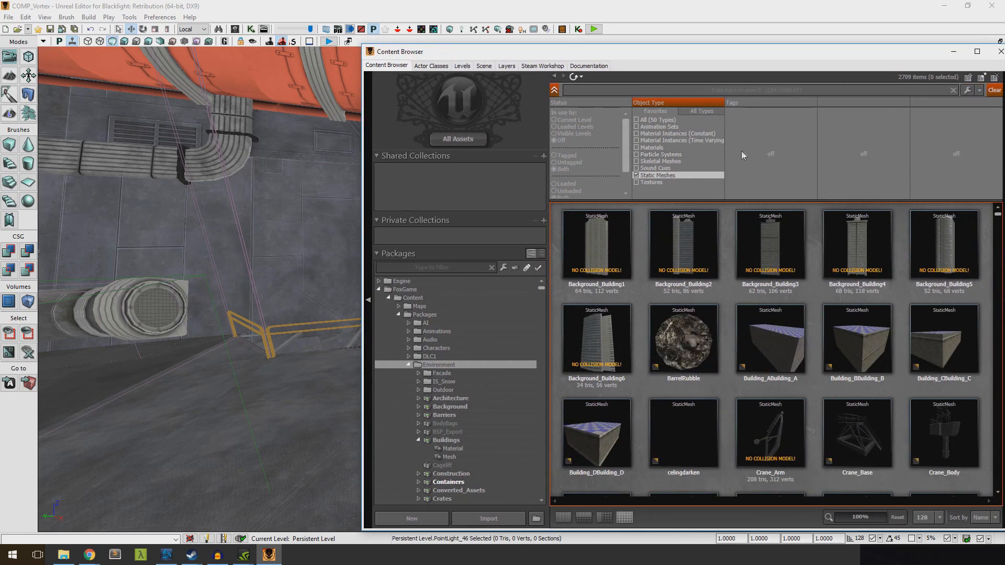
pyautogui.click(641, 175)
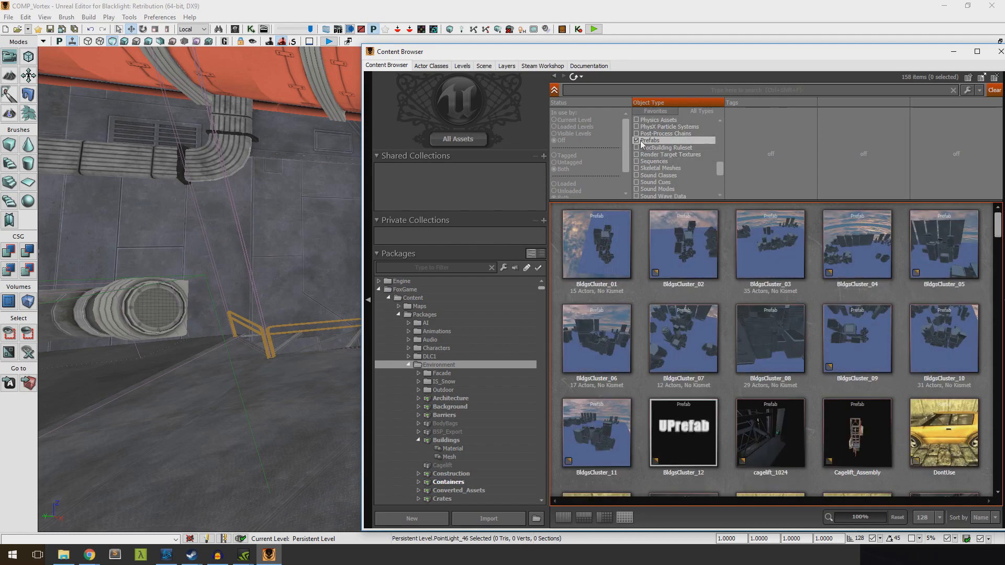
# Search the Environment prefabs for "depot" and clear the search text
pyautogui.write('epot')
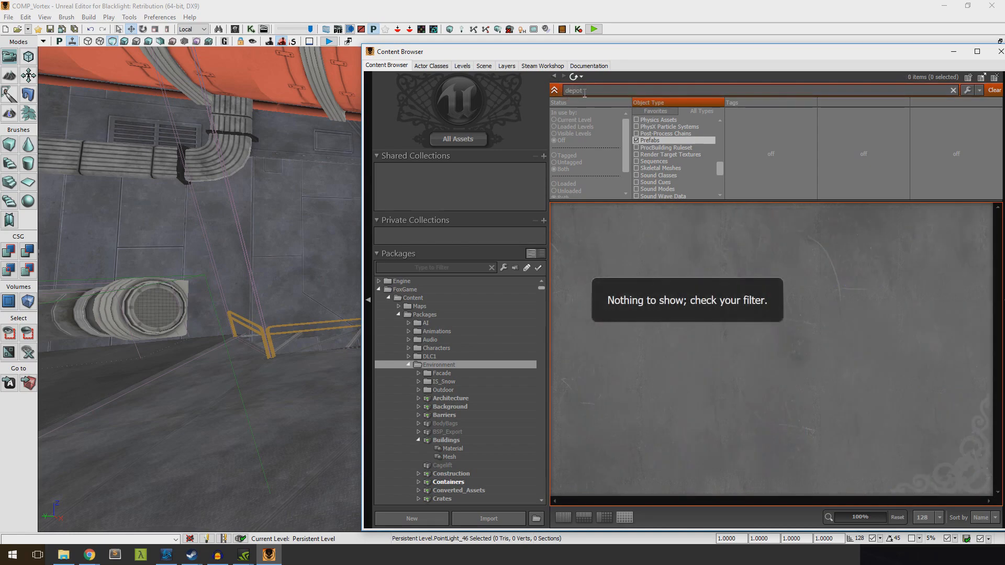
pyautogui.press('Return')
pyautogui.press('BackSpace')
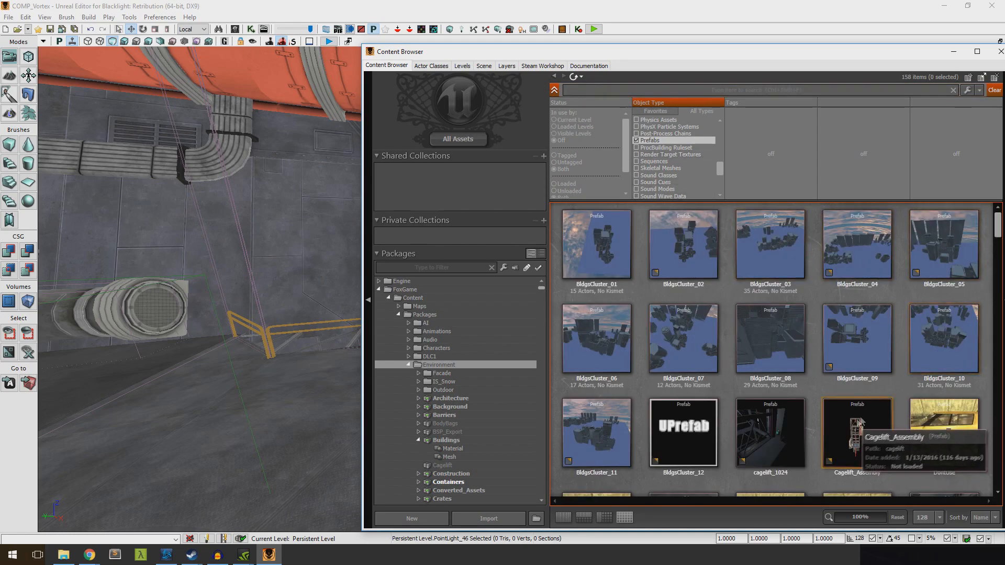
# Place the Cagelift_Assembly prefab in the level near the railed walkway
pyautogui.moveTo(262, 241); pyautogui.dragTo(89, 275, button='right')
pyautogui.moveTo(178, 293); pyautogui.dragTo(259, 215, button='right')
pyautogui.moveTo(875, 411); pyautogui.dragTo(294, 446)
pyautogui.moveTo(295, 445); pyautogui.dragTo(298, 314, button='right')
pyautogui.click(268, 388)
pyautogui.moveTo(338, 278); pyautogui.dragTo(335, 278, button='right')
# Browse the other Environment prefabs, from BldgsCluster_07 down past the container and vehicle prefabs
pyautogui.click(677, 330)
pyautogui.scroll(-5, 678, 328)
pyautogui.scroll(-3, 678, 328)
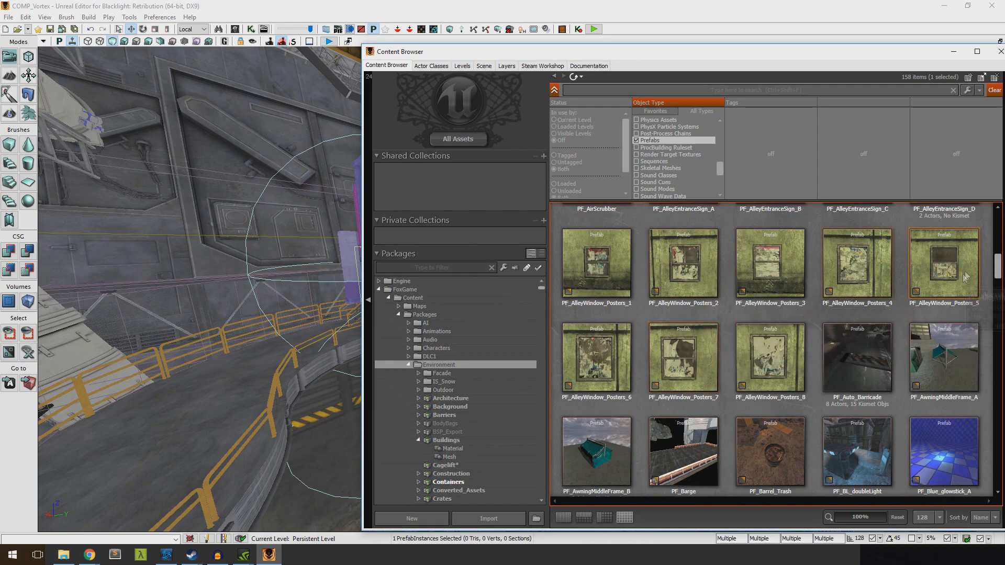
pyautogui.moveTo(997, 260); pyautogui.dragTo(981, 316)
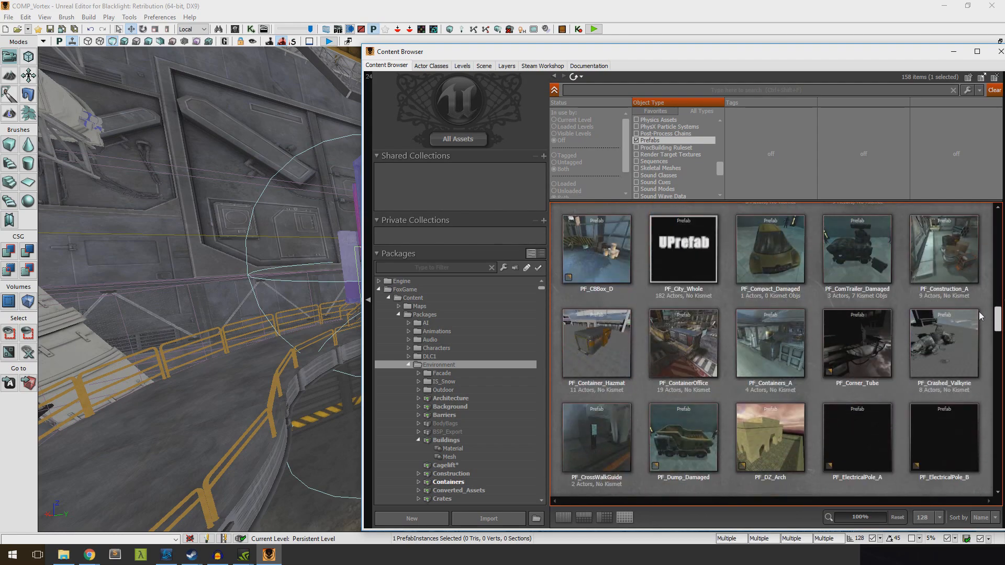
# Close the Content Browser, select the police weapon depot by the wall pipes and look it up in the Content Browser
pyautogui.click(1000, 52)
pyautogui.moveTo(701, 220); pyautogui.dragTo(445, 194, button='right')
pyautogui.moveTo(626, 229)
pyautogui.mouseDown(button='right')
pyautogui.moveTo(649, 248)
pyautogui.moveTo(641, 262)
pyautogui.moveTo(555, 251)
pyautogui.moveTo(627, 229)
pyautogui.mouseUp(button='right')
pyautogui.scroll(3, 627, 229)
pyautogui.click(585, 242)
pyautogui.rightClick(584, 241)
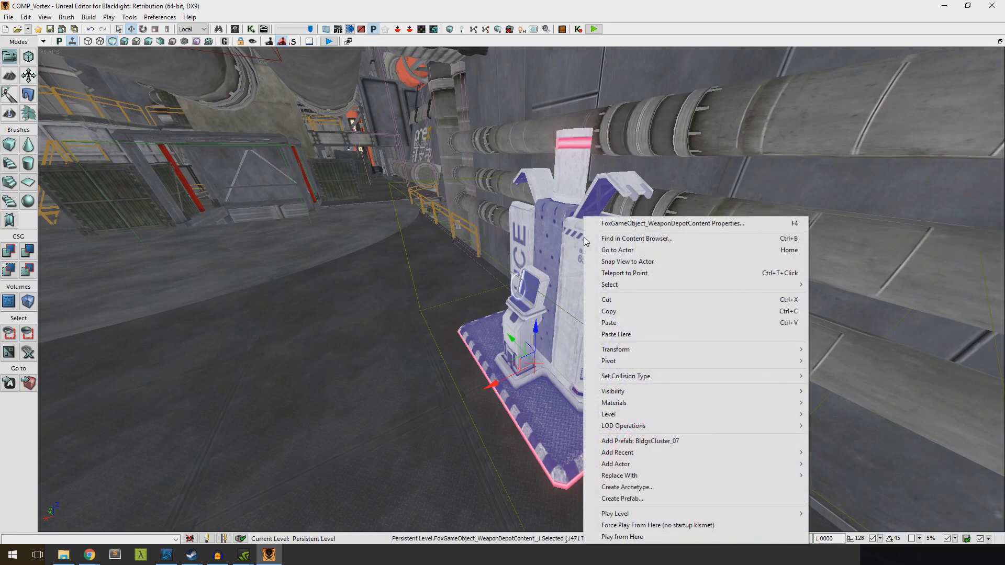
pyautogui.click(621, 239)
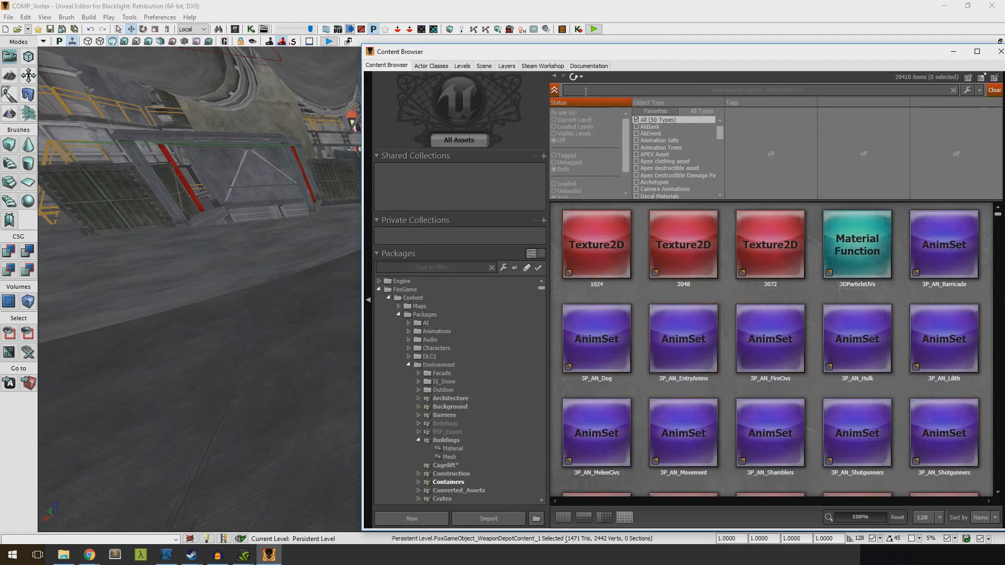
# Limit the Content Browser's object types to Prefabs across all assets
pyautogui.click(664, 113)
pyautogui.click(692, 111)
pyautogui.moveTo(720, 133); pyautogui.dragTo(712, 195)
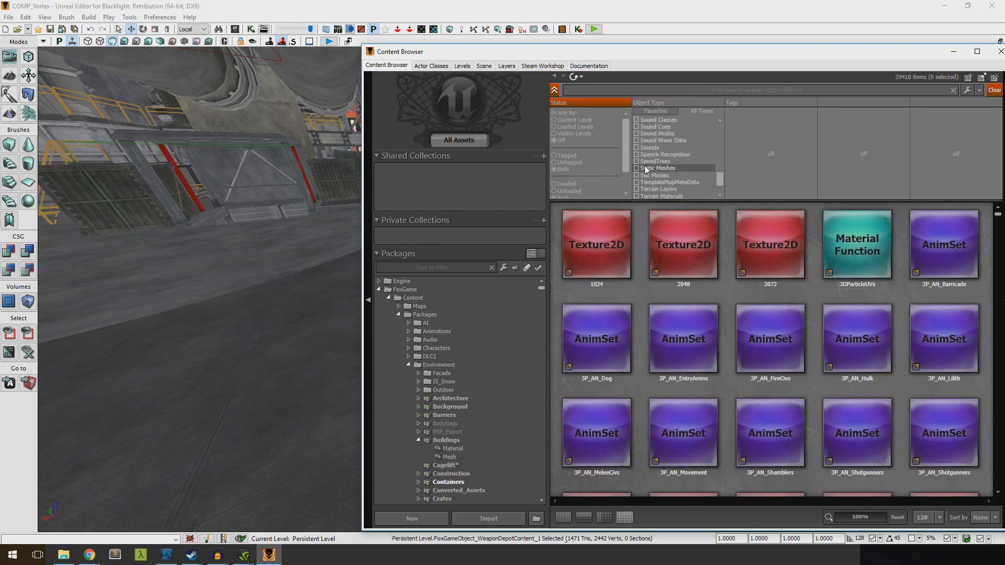
pyautogui.scroll(-3, 645, 167)
pyautogui.click(637, 148)
pyautogui.click(638, 149)
pyautogui.moveTo(724, 162)
pyautogui.mouseDown()
pyautogui.moveTo(724, 149)
pyautogui.moveTo(717, 167)
pyautogui.mouseUp()
pyautogui.click(637, 161)
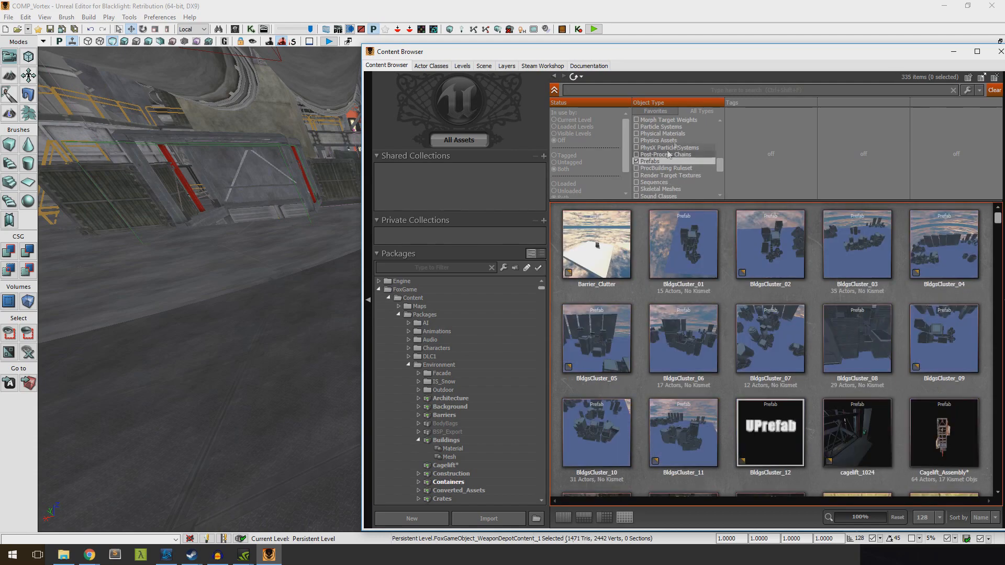
# Move the Content Browser clear of the weapon depot, look the depot up again and focus the view on it
pyautogui.moveTo(649, 65); pyautogui.dragTo(340, 317)
pyautogui.rightClick(610, 205)
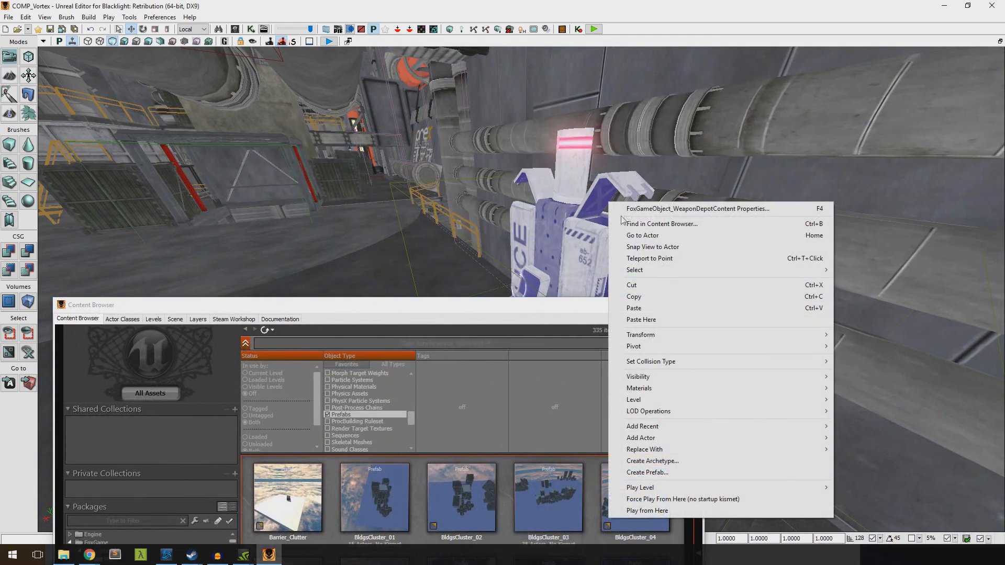
pyautogui.click(648, 224)
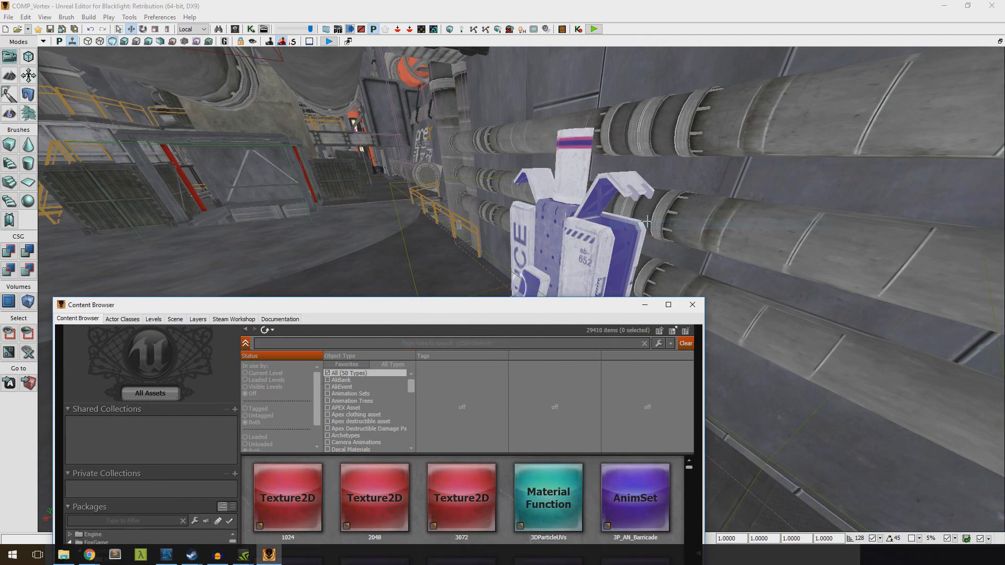
pyautogui.rightClick(603, 233)
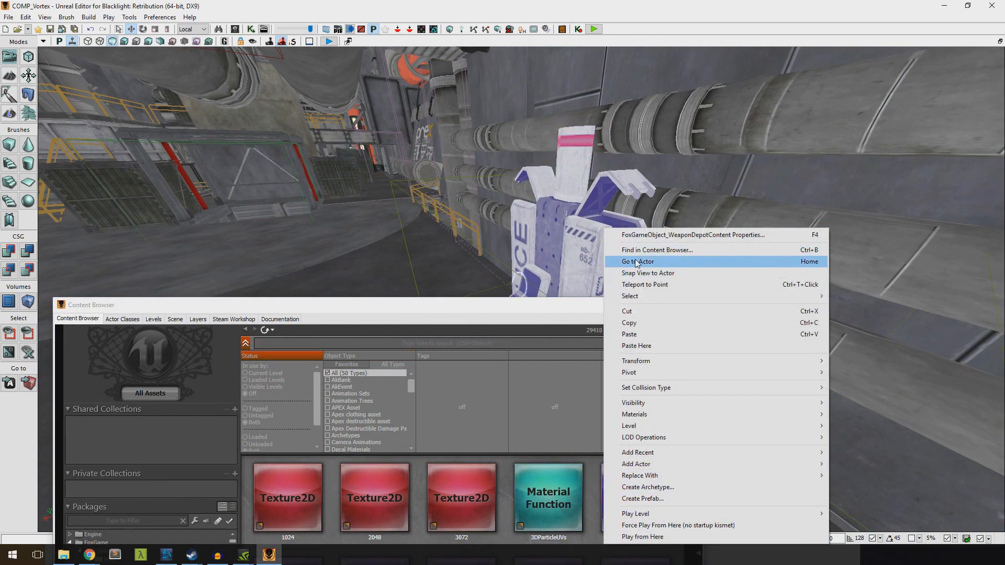
pyautogui.click(638, 262)
# Reposition the Content Browser window and minimize it to free the viewport
pyautogui.rightClick(548, 229)
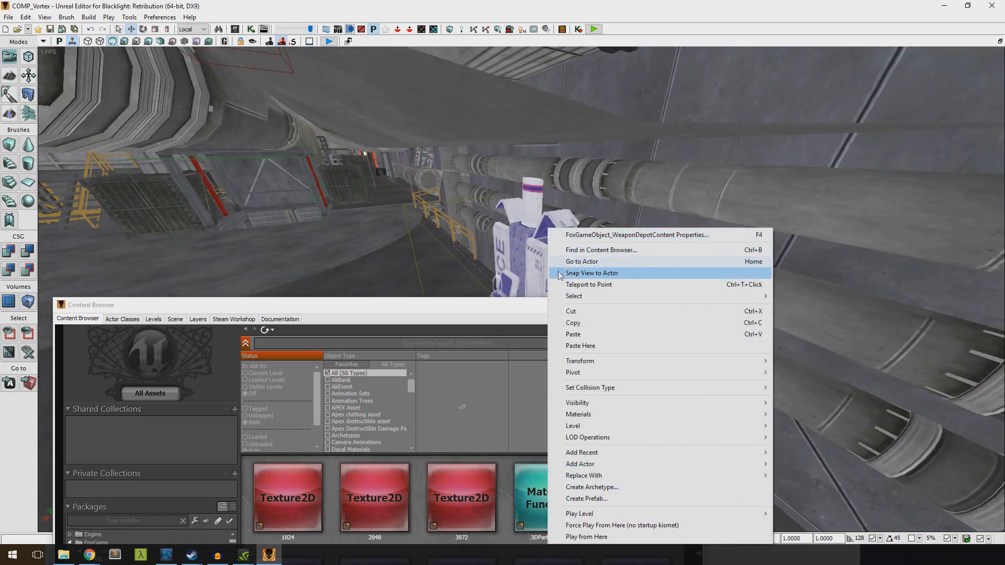
pyautogui.moveTo(465, 308); pyautogui.dragTo(628, 294)
pyautogui.rightClick(549, 254)
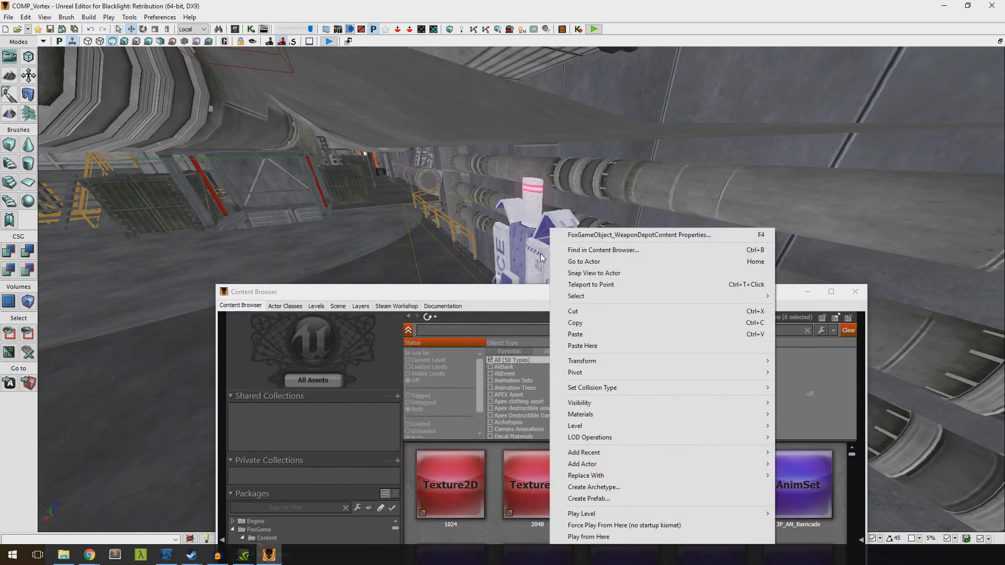
pyautogui.moveTo(492, 286); pyautogui.dragTo(493, 196)
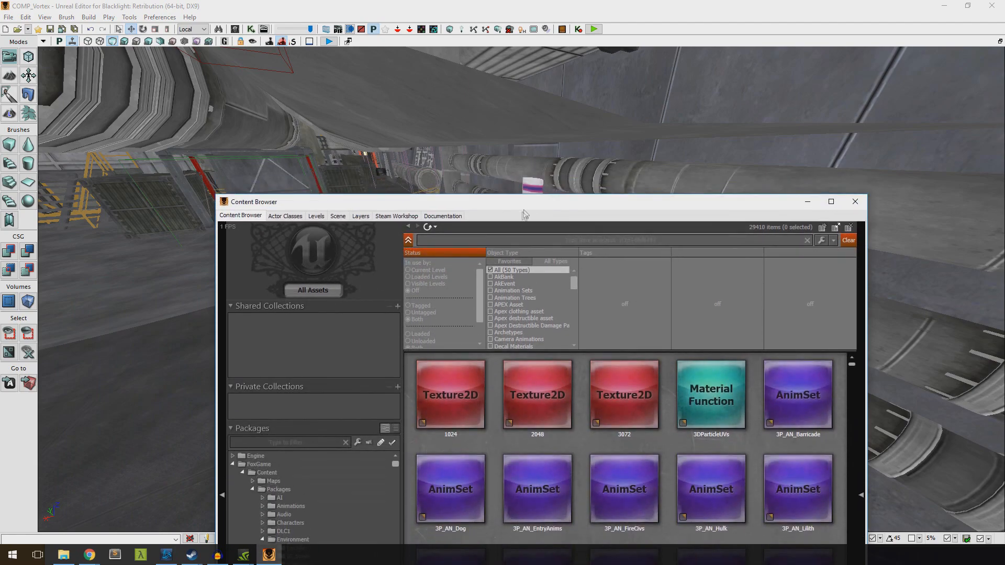
pyautogui.moveTo(556, 198); pyautogui.dragTo(556, 128)
pyautogui.moveTo(416, 152); pyautogui.dragTo(581, 95)
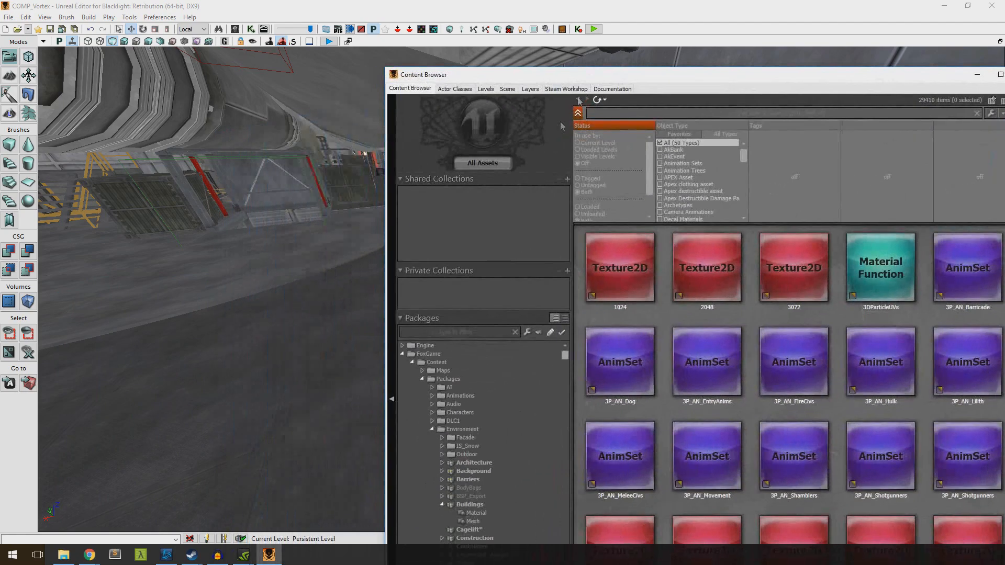
pyautogui.moveTo(299, 250); pyautogui.dragTo(279, 256, button='right')
pyautogui.click(977, 75)
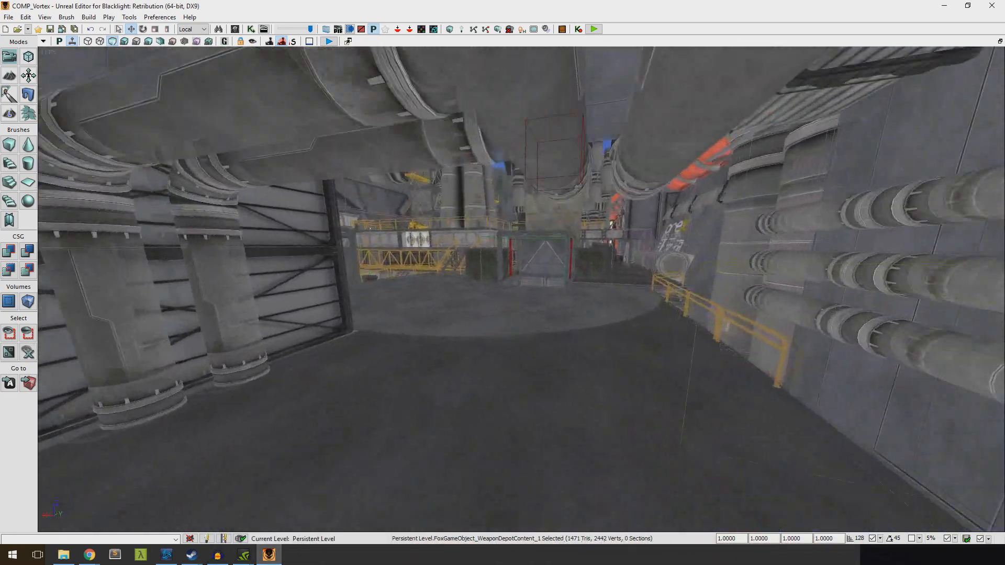
# Look up the shipping crate below the concrete block in the Content Browser and move the browser window higher
pyautogui.press('w')
pyautogui.moveTo(530, 351)
pyautogui.mouseDown(button='right')
pyautogui.moveTo(549, 319)
pyautogui.moveTo(530, 351)
pyautogui.mouseUp(button='right')
pyautogui.rightClick(530, 351)
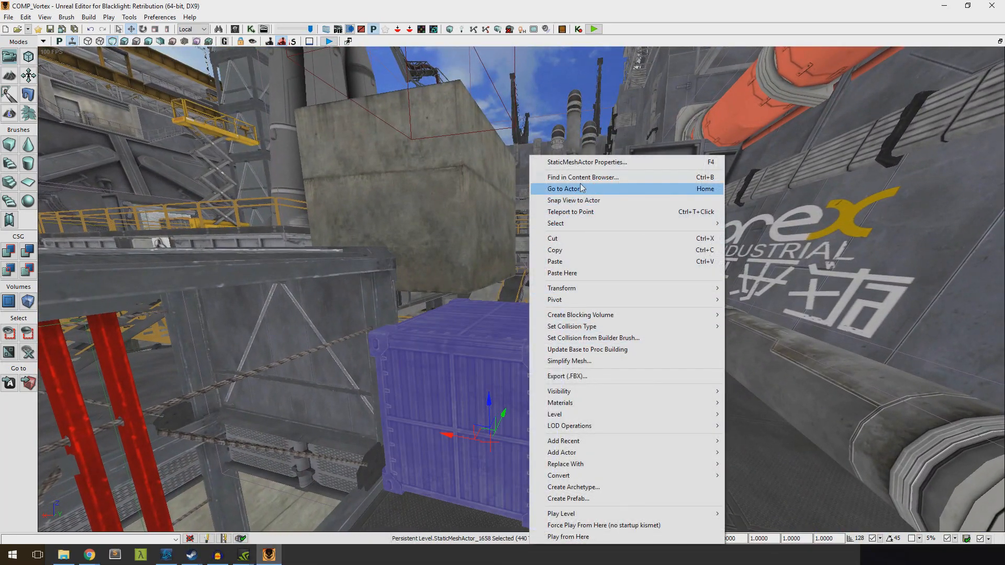
pyautogui.click(581, 177)
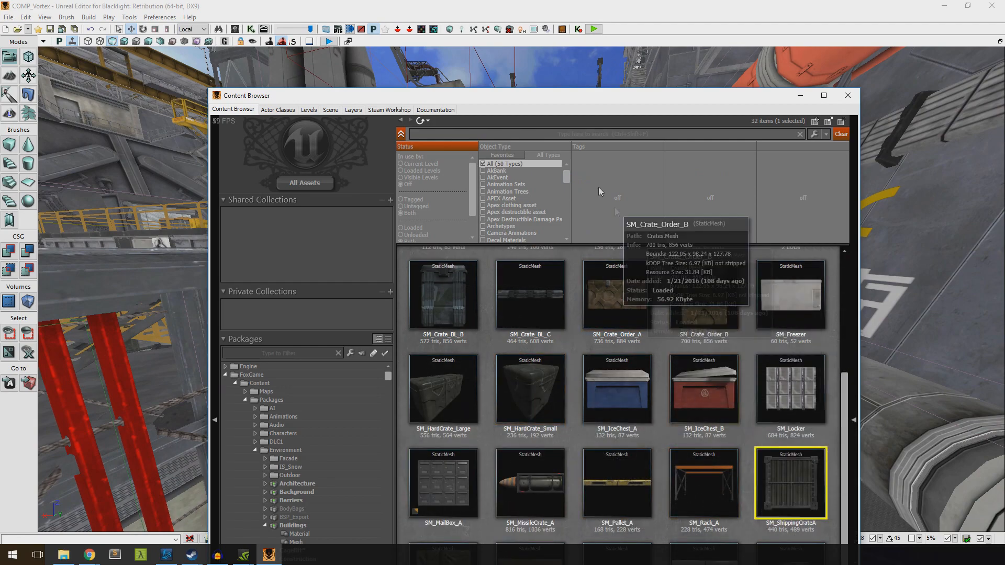
pyautogui.moveTo(574, 98); pyautogui.dragTo(570, 26)
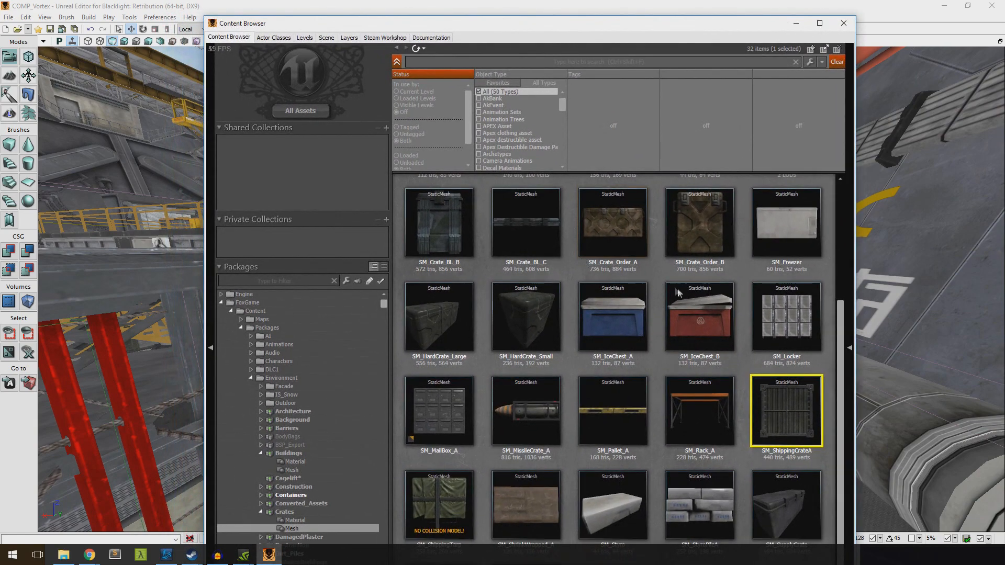
# Show the whole Packages folder, move the Content Browser off the police weapon depot and look the depot up in it
pyautogui.click(267, 328)
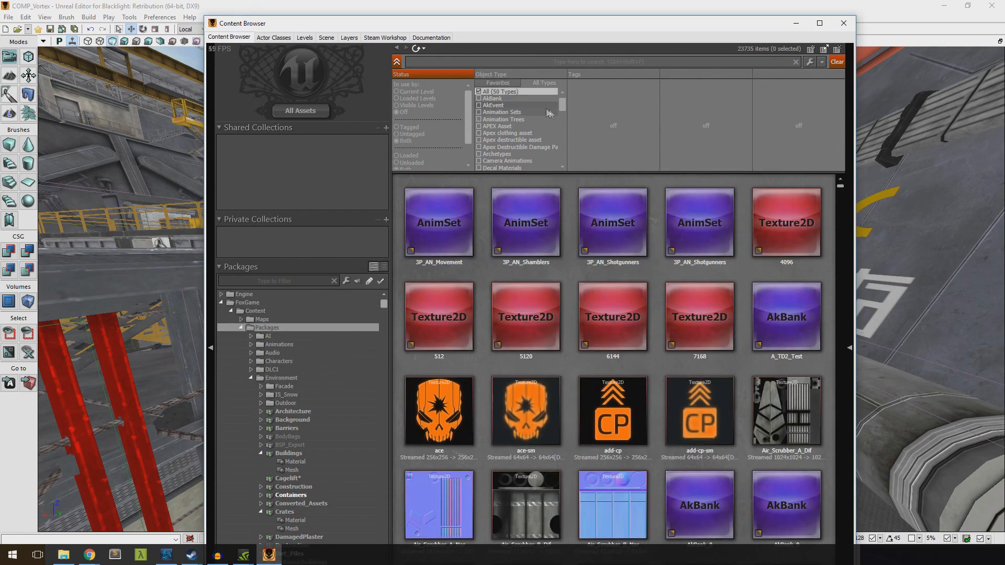
pyautogui.moveTo(485, 29); pyautogui.dragTo(261, 45)
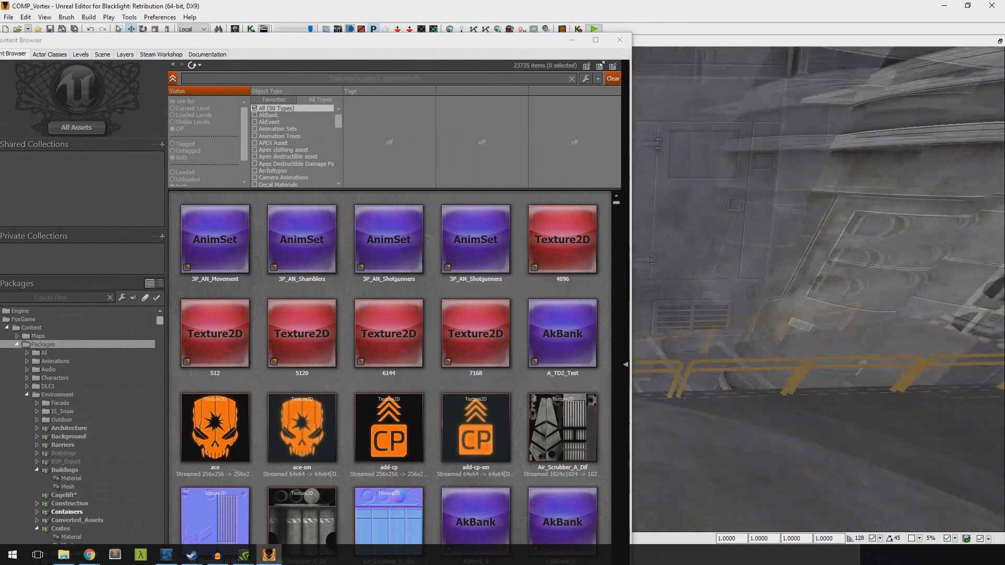
pyautogui.rightClick(781, 309)
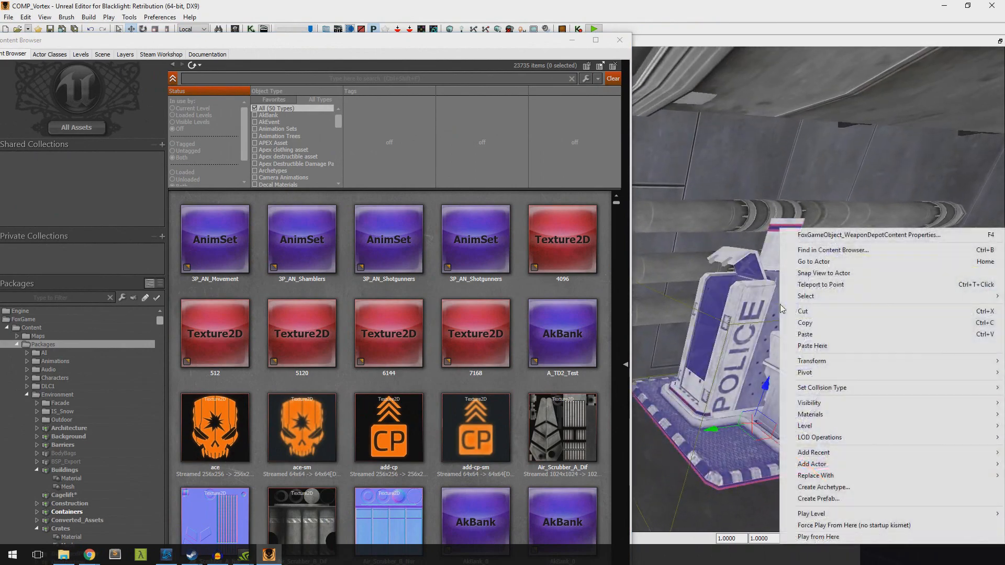
pyautogui.click(813, 250)
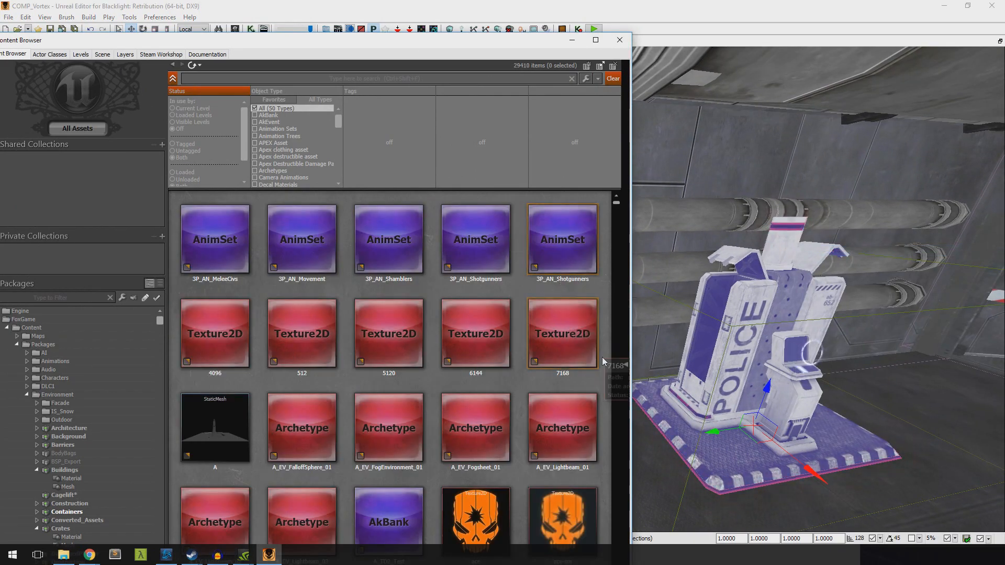
# Limit the Content Browser's object types to Prefabs
pyautogui.scroll(-3, 609, 219)
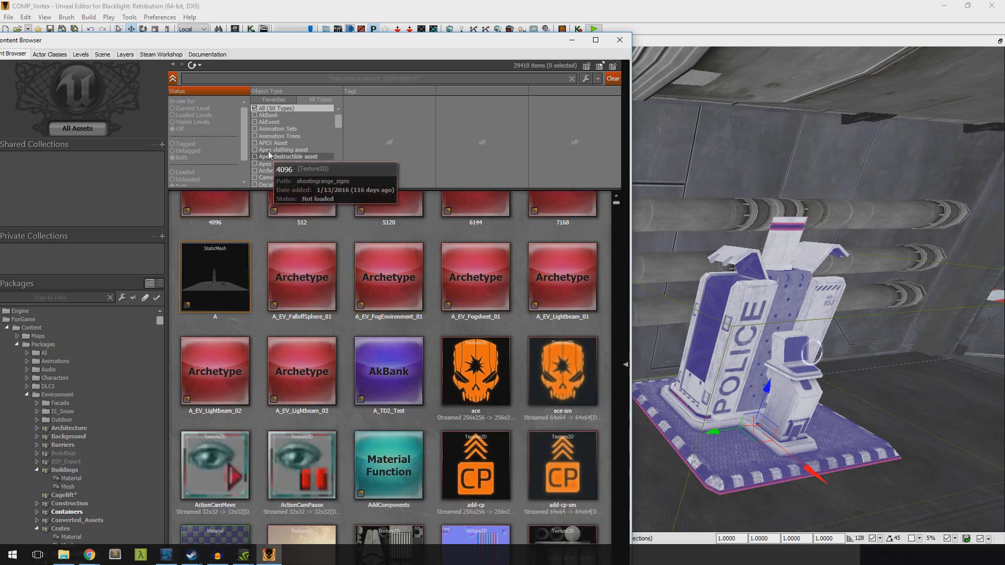
pyautogui.moveTo(339, 124); pyautogui.dragTo(330, 162)
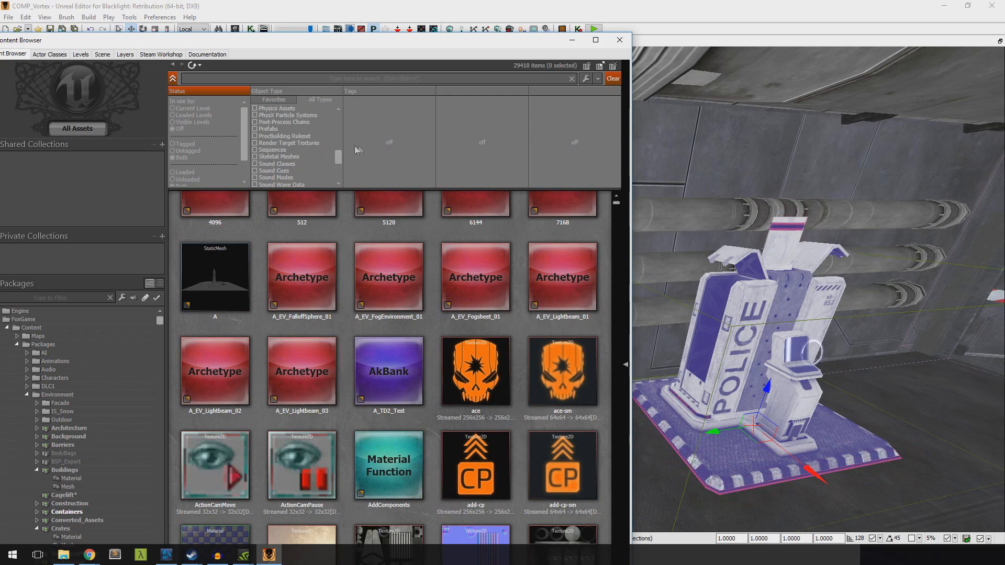
pyautogui.click(256, 129)
# Browse the prefab list down to the PF_SignBase and PF_SkyBridge_Support prefabs, moving the Content Browser fully into view
pyautogui.scroll(-15, 605, 303)
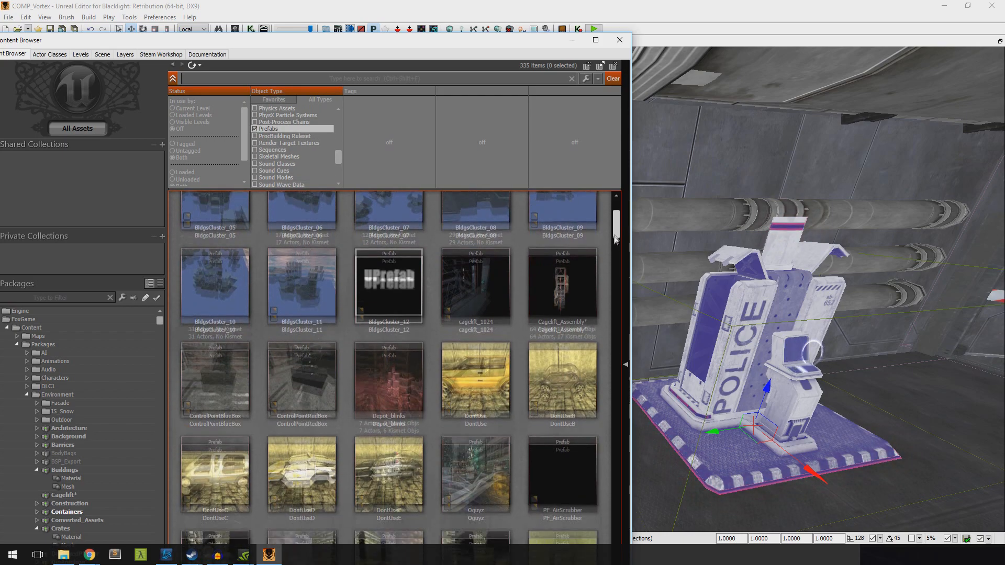
pyautogui.scroll(-15, 605, 305)
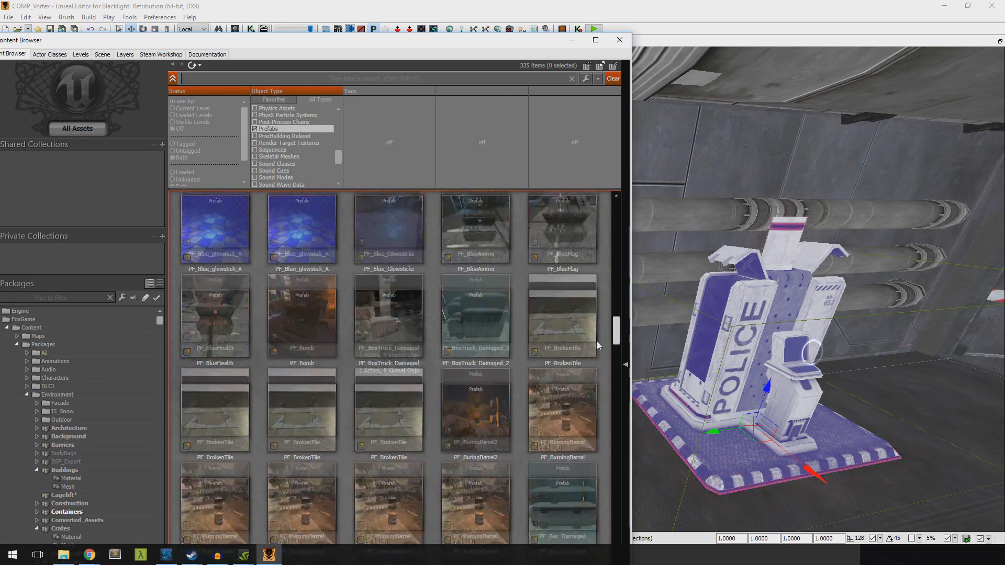
pyautogui.scroll(-15, 581, 372)
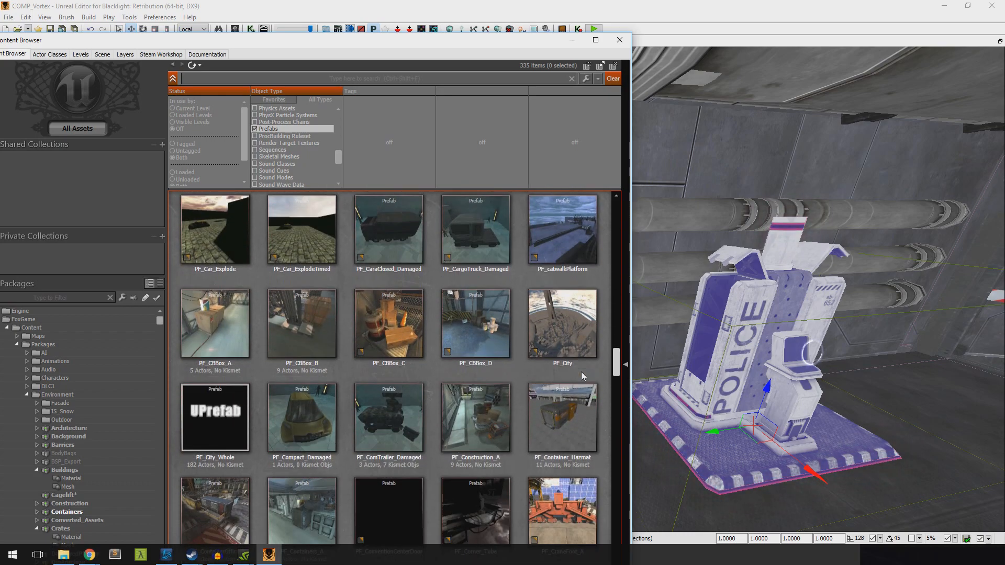
pyautogui.scroll(-15, 573, 394)
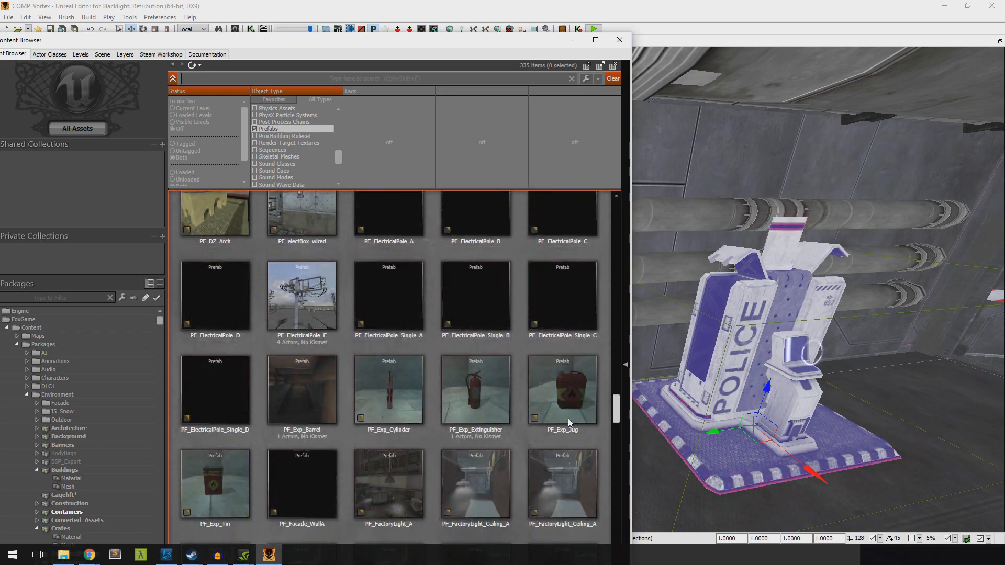
pyautogui.scroll(-15, 558, 478)
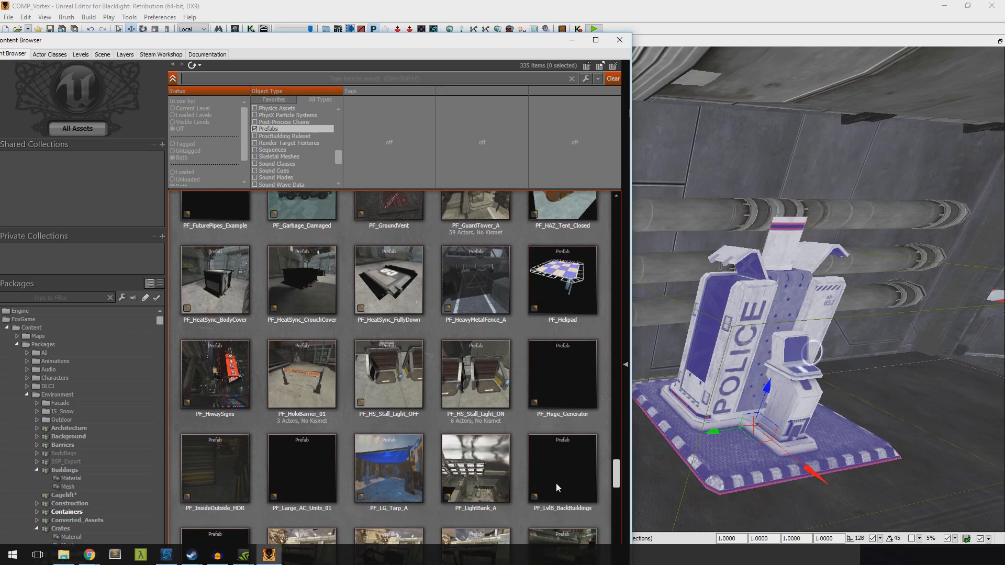
pyautogui.scroll(-15, 551, 529)
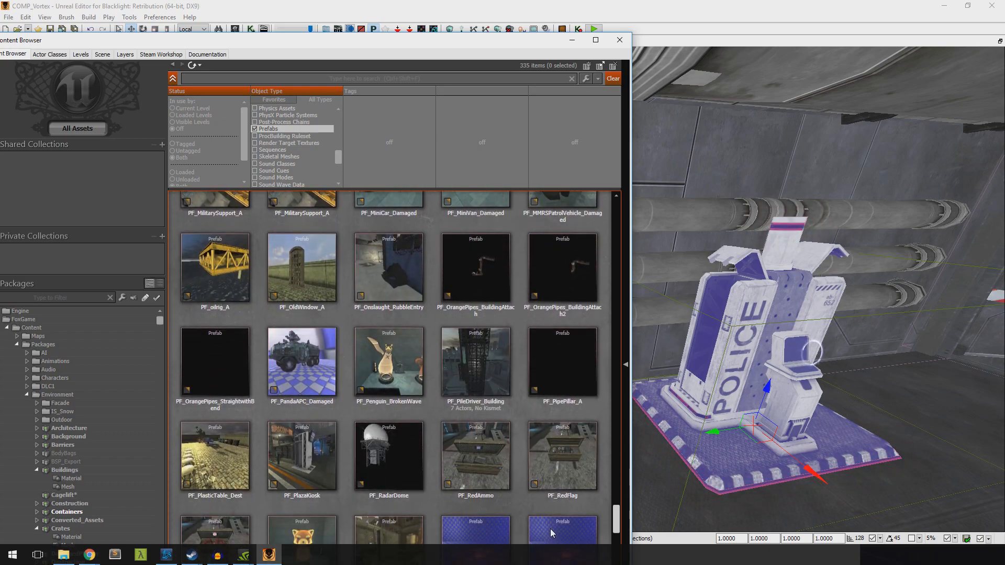
pyautogui.scroll(-15, 550, 537)
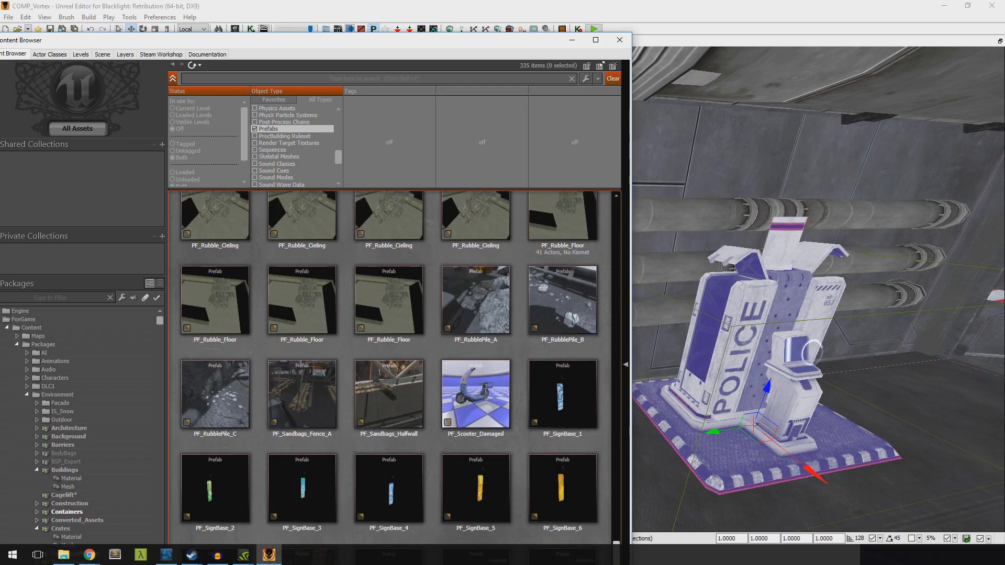
pyautogui.scroll(1, 496, 380)
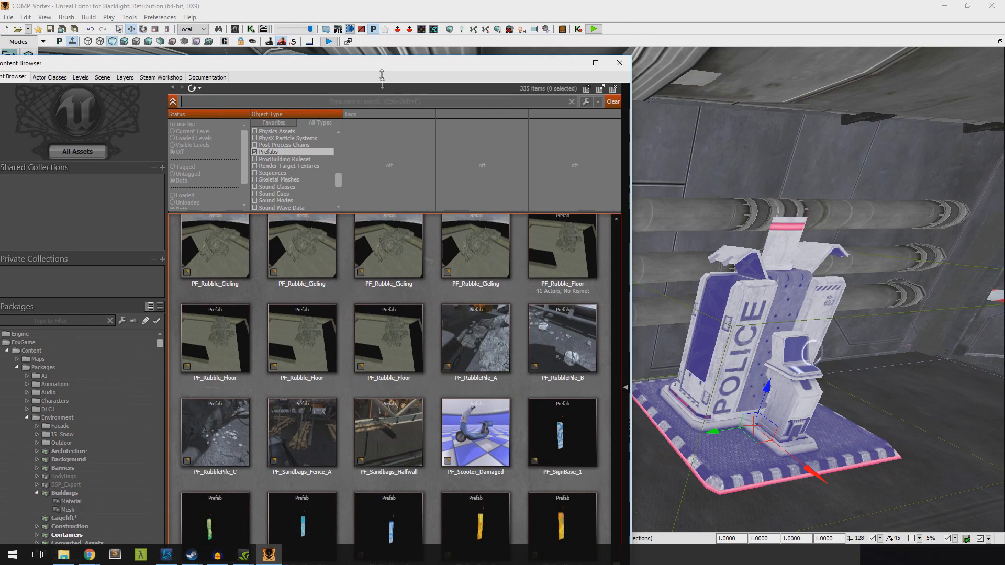
pyautogui.moveTo(381, 46); pyautogui.dragTo(484, 14)
pyautogui.scroll(-4, 594, 304)
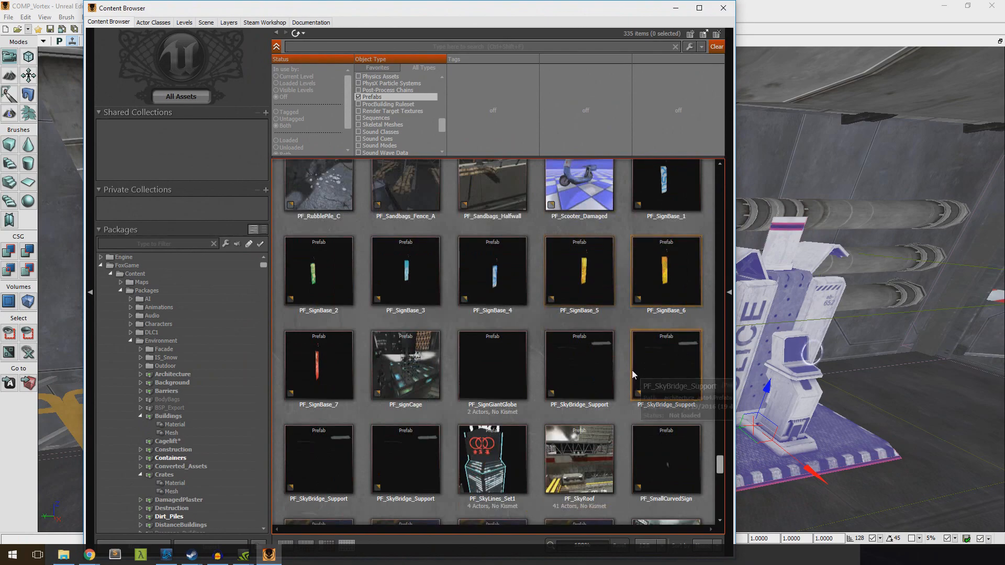
# Fully load the PF_SignGiantGlobe prefab, whose thumbnail is blank
pyautogui.rightClick(501, 363)
pyautogui.click(539, 402)
pyautogui.click(652, 453)
pyautogui.click(483, 360)
pyautogui.rightClick(489, 355)
pyautogui.click(463, 366)
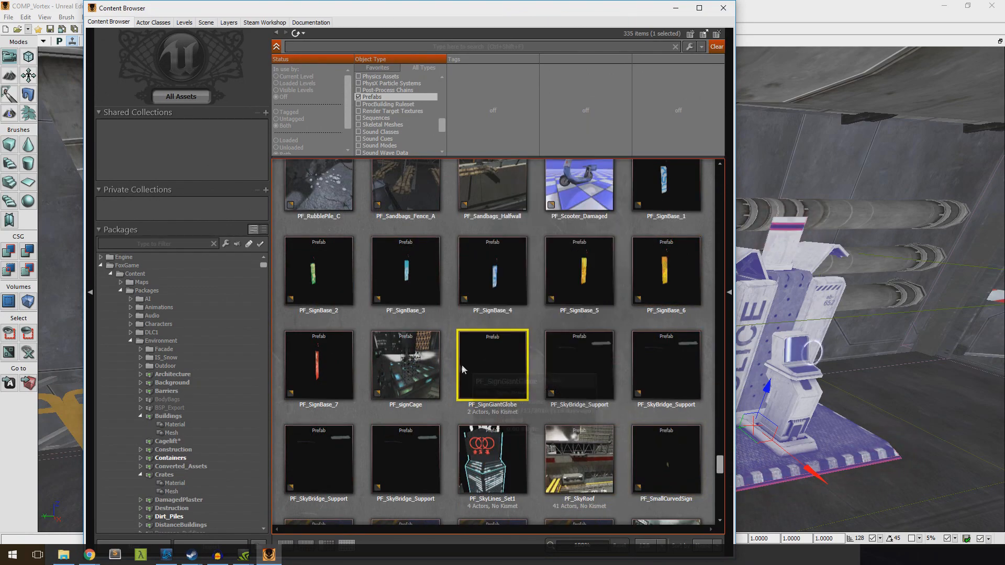
pyautogui.click(402, 341)
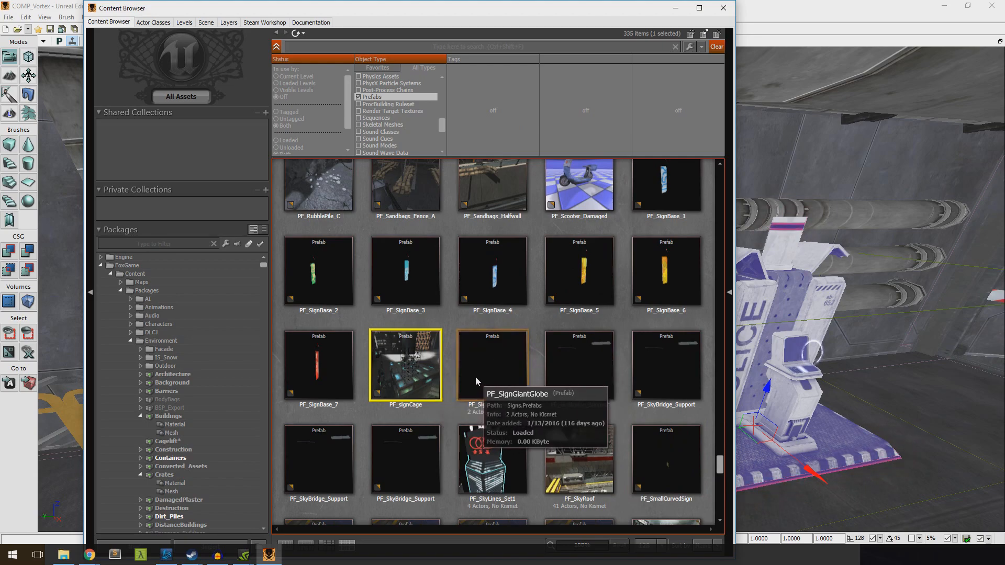
pyautogui.rightClick(504, 359)
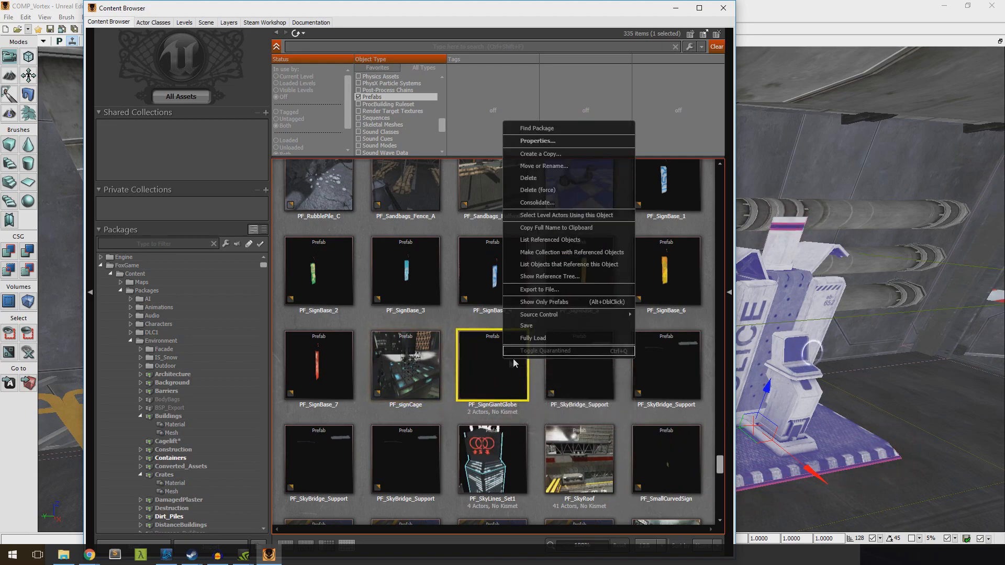
pyautogui.click(531, 339)
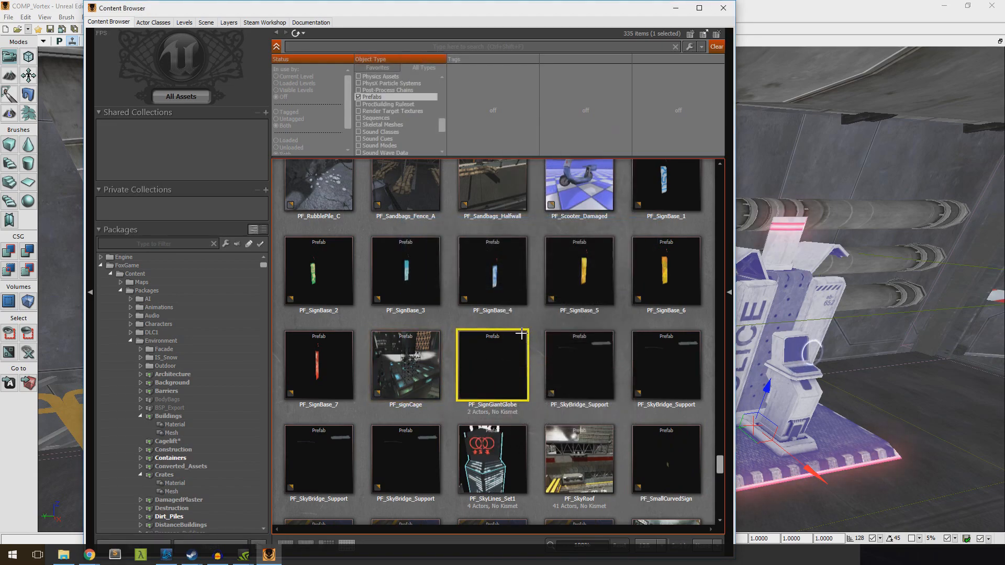
# Fully load the PF_SupportBeams prefab further down the prefab list
pyautogui.scroll(-3, 547, 335)
pyautogui.scroll(-3, 620, 422)
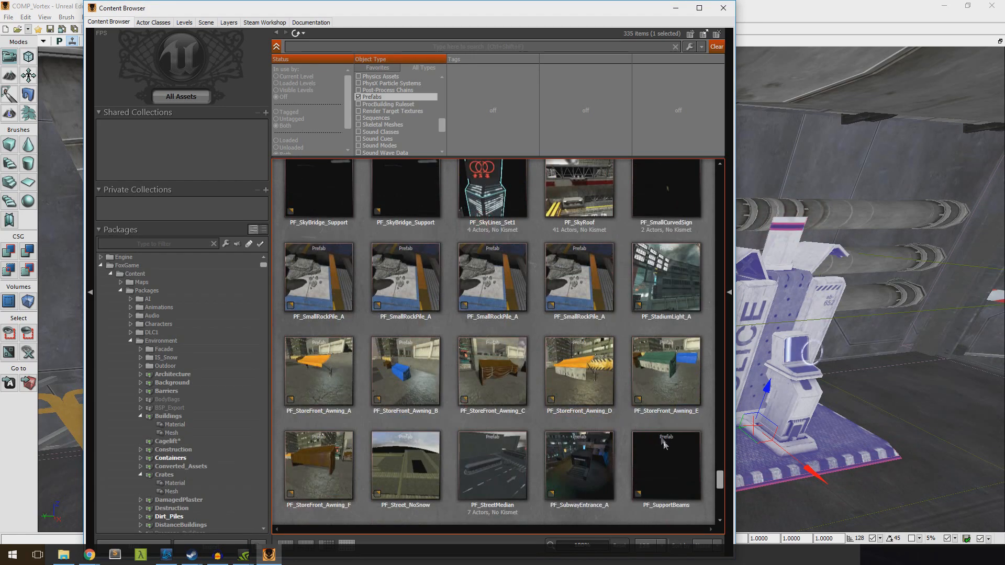
pyautogui.rightClick(649, 429)
pyautogui.click(683, 410)
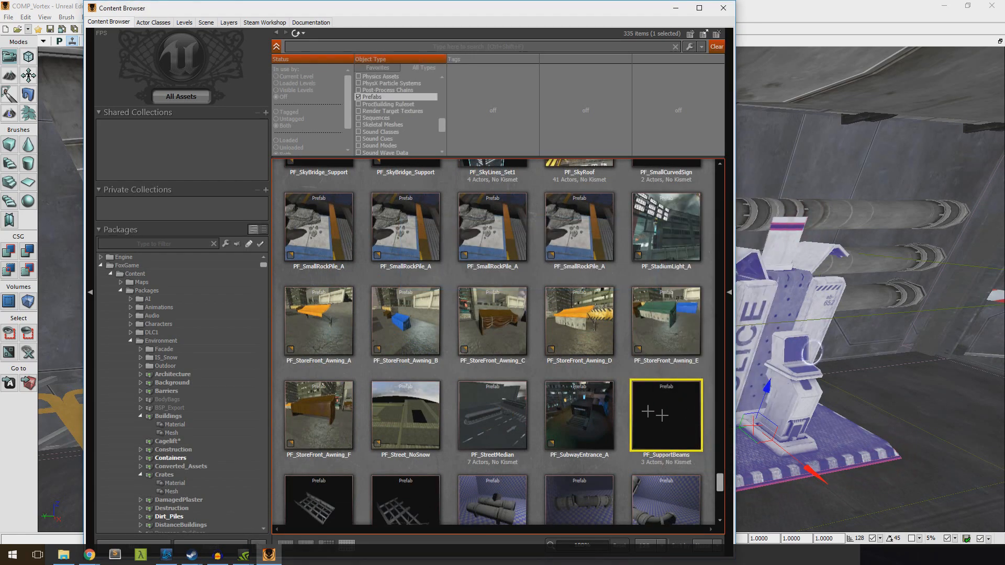
# Find the PF_Weapons_Depot prefab and place it in the level near the existing police weapon depot
pyautogui.moveTo(719, 487); pyautogui.dragTo(713, 505)
pyautogui.click(319, 370)
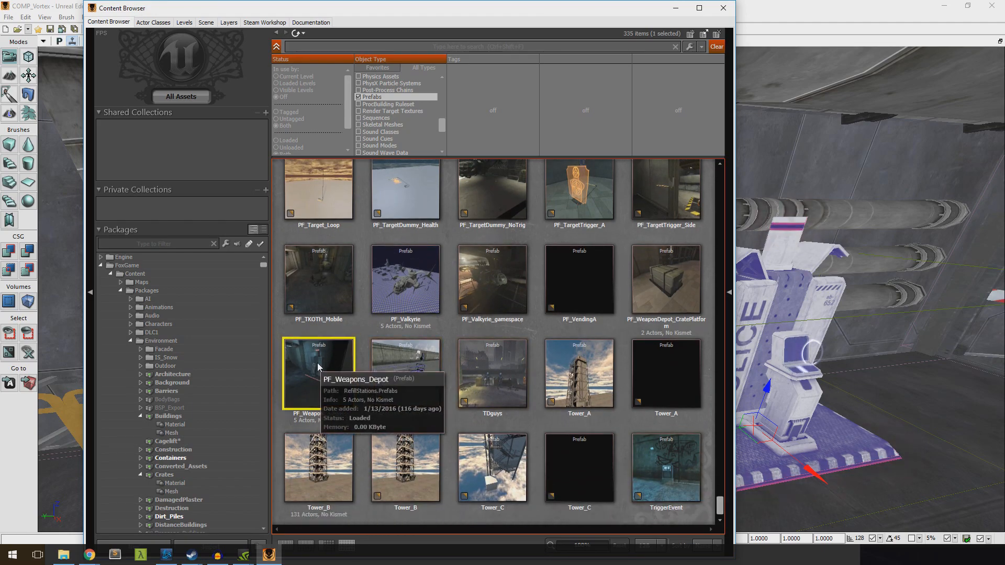
pyautogui.moveTo(349, 371); pyautogui.dragTo(802, 436)
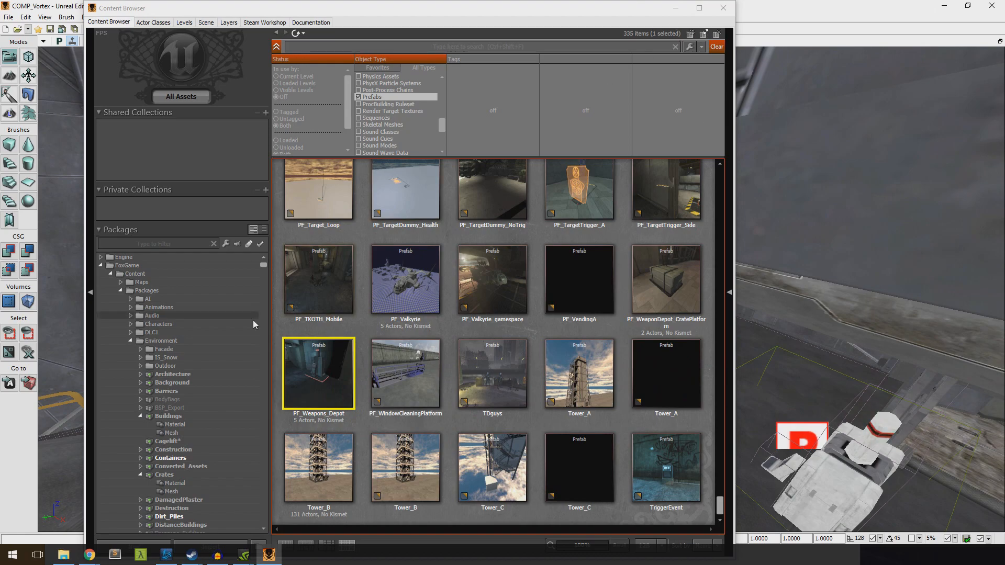
# Restrict the Content Browser to the Environment folder and filter it to the favorite type Static Meshes
pyautogui.click(195, 341)
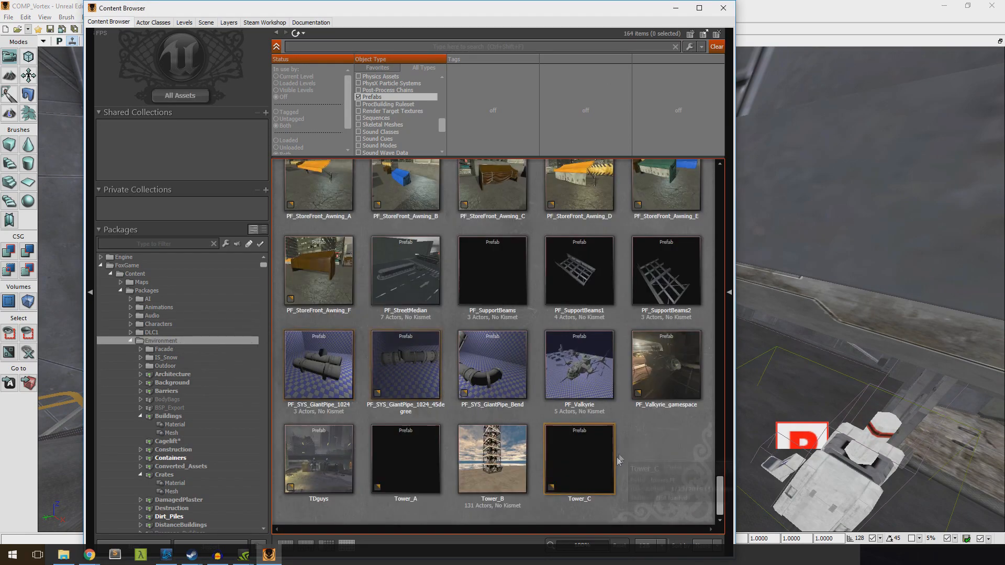
pyautogui.rightClick(417, 448)
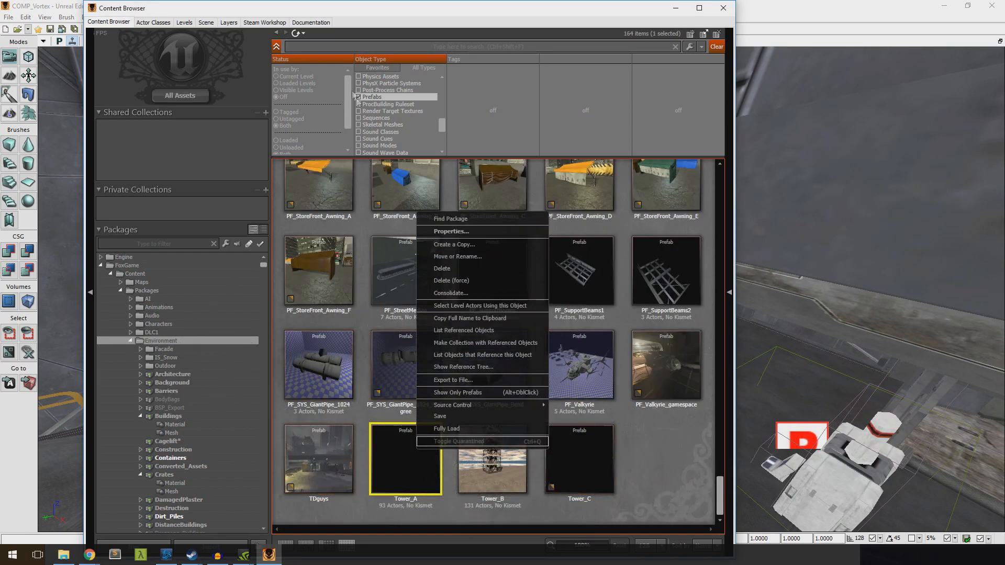
pyautogui.click(377, 67)
pyautogui.click(359, 132)
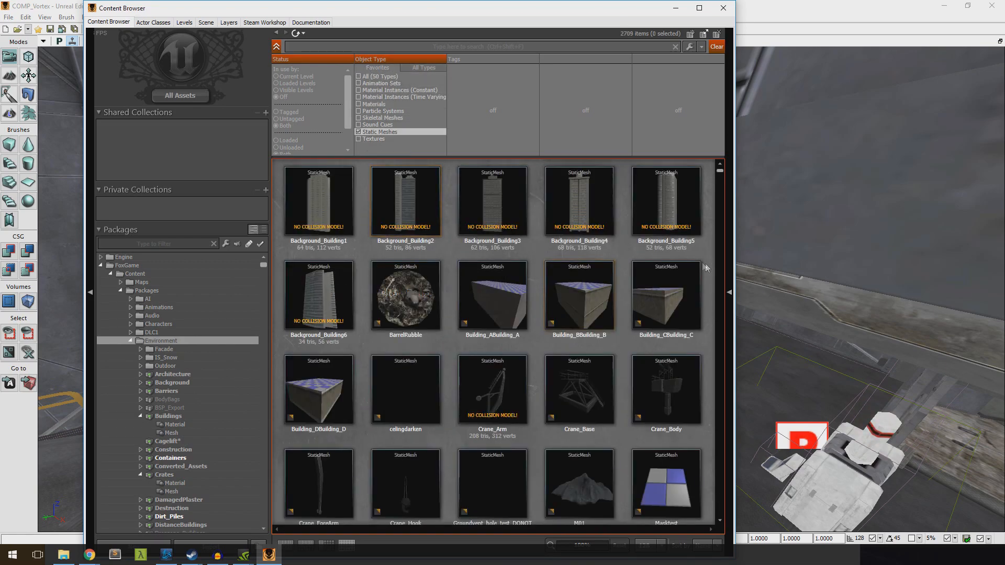
# Fully load the static meshes Groundvent_hole_test_DONOTUSE and celingdarken
pyautogui.moveTo(720, 173); pyautogui.dragTo(706, 153)
pyautogui.scroll(-3, 595, 335)
pyautogui.rightClick(506, 405)
pyautogui.click(540, 384)
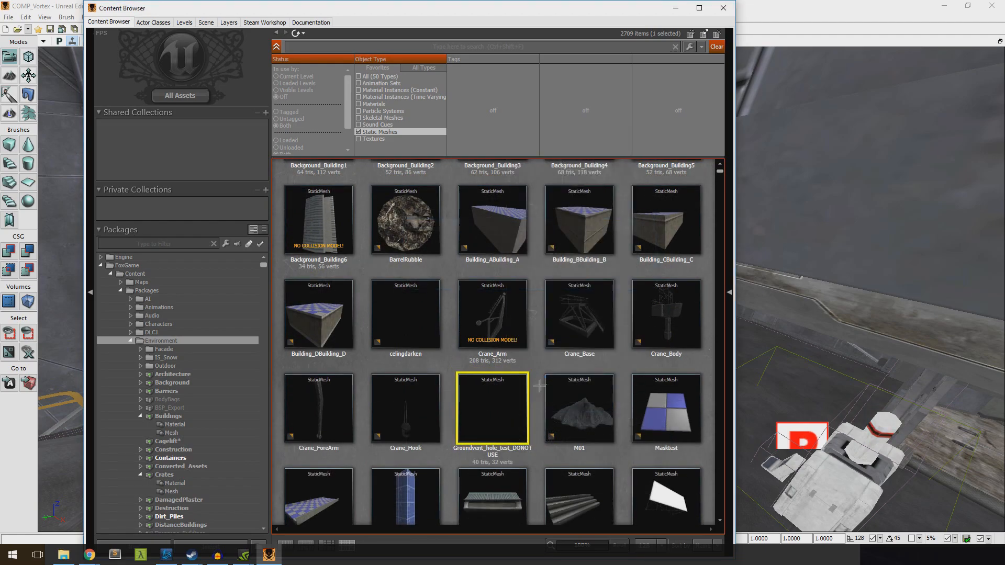
pyautogui.rightClick(396, 311)
pyautogui.click(427, 285)
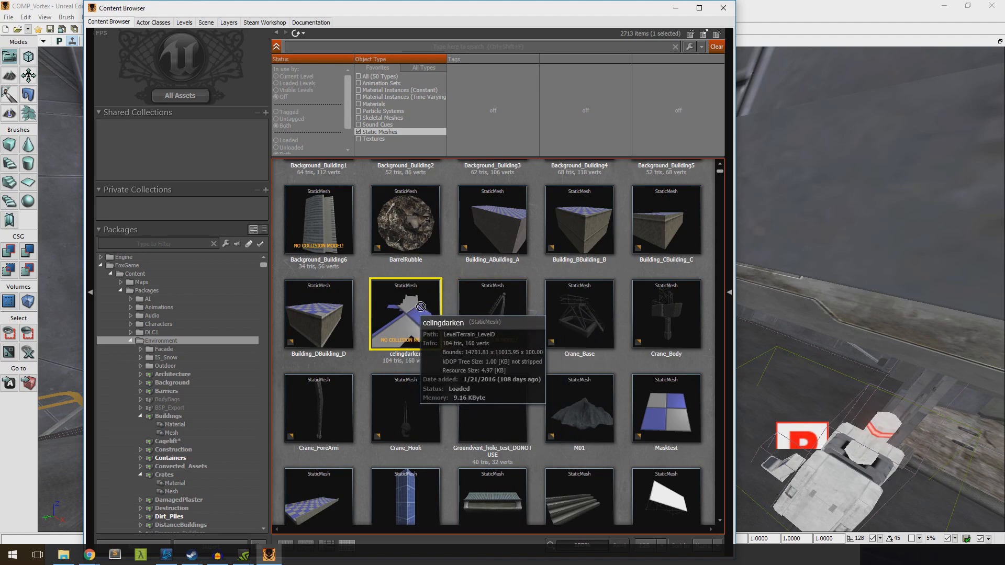
pyautogui.scroll(3, 432, 302)
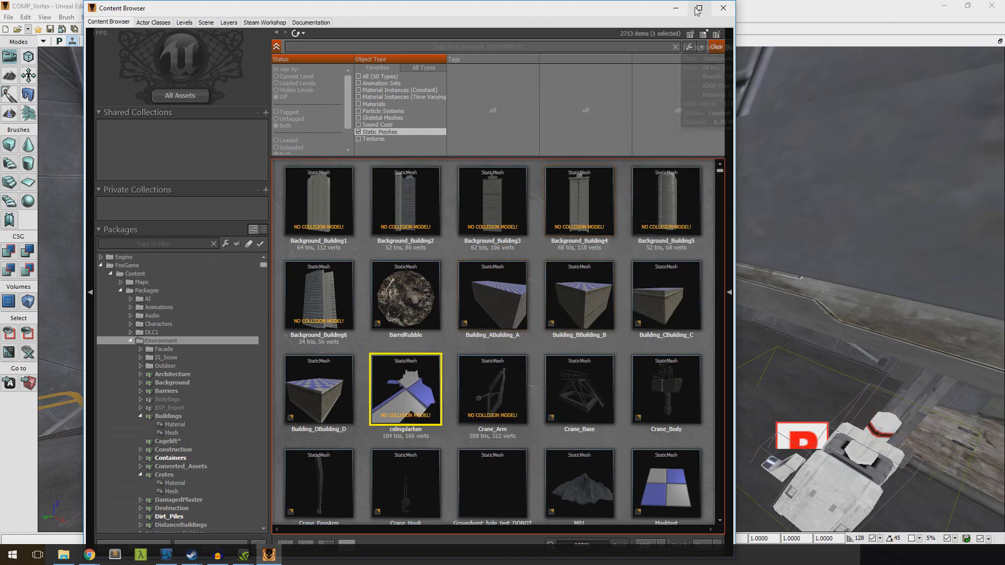
# Close the Content Browser, fly through the level and select the point light at the glowing wall lamp
pyautogui.click(723, 8)
pyautogui.press('w')
pyautogui.moveTo(521, 290); pyautogui.dragTo(201, 272, button='right')
pyautogui.press('w')
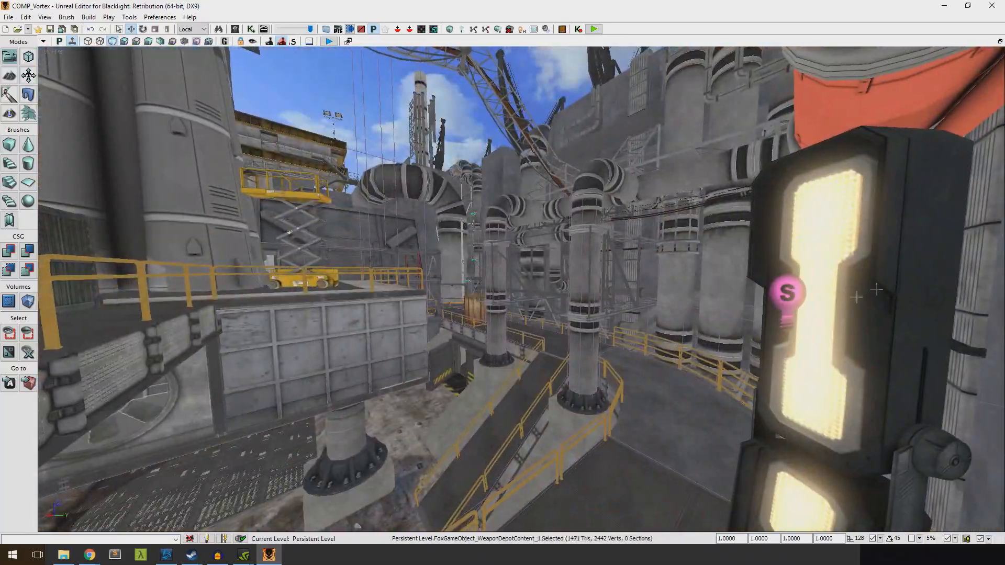
pyautogui.press('s')
pyautogui.moveTo(797, 300); pyautogui.dragTo(382, 304, button='right')
pyautogui.press('w')
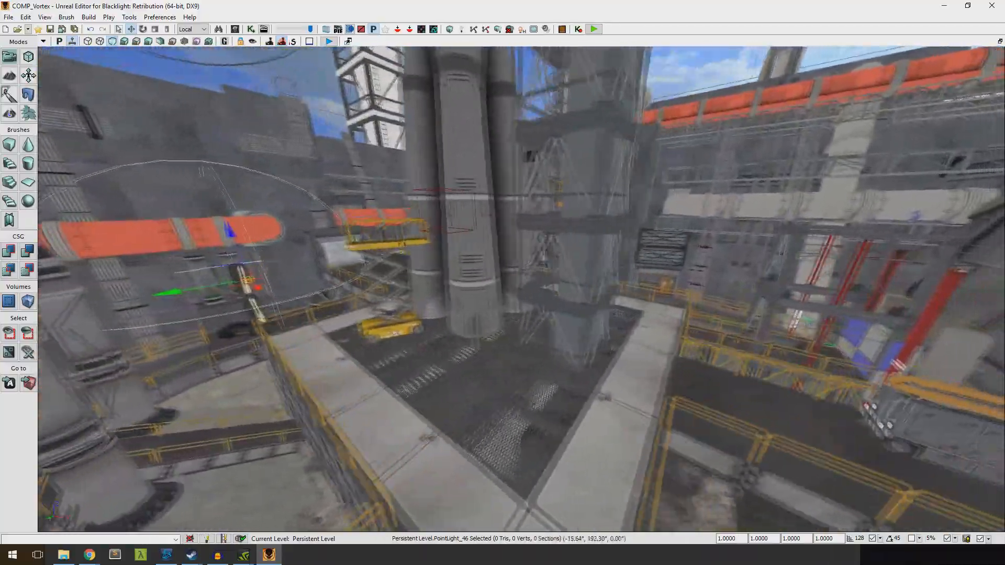
pyautogui.moveTo(522, 289); pyautogui.dragTo(649, 281, button='right')
# Open the Actor Classes browser and place an ExponentialHeightFog actor on the concrete walkway
pyautogui.click(45, 18)
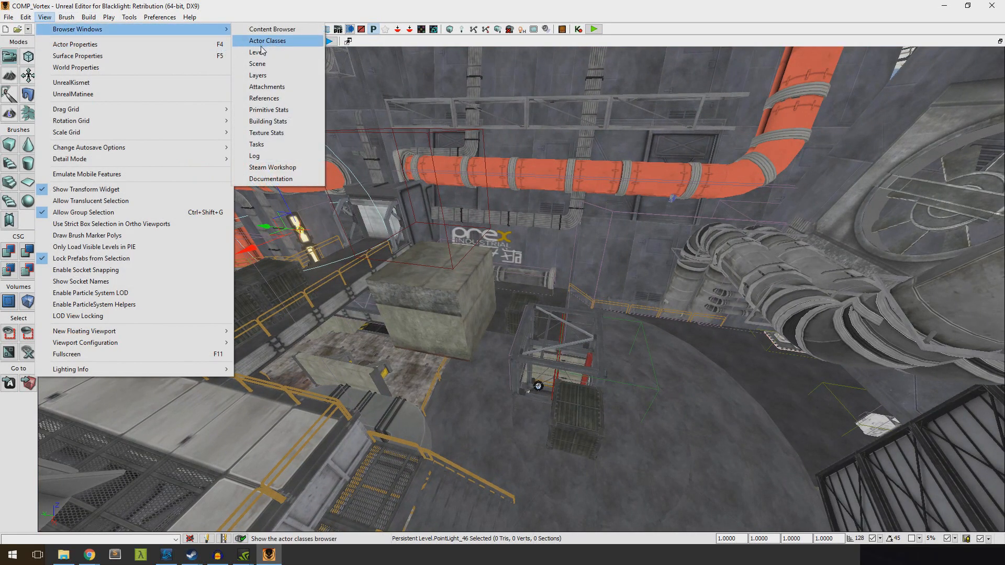
pyautogui.click(265, 42)
pyautogui.moveTo(157, 4); pyautogui.dragTo(531, 273)
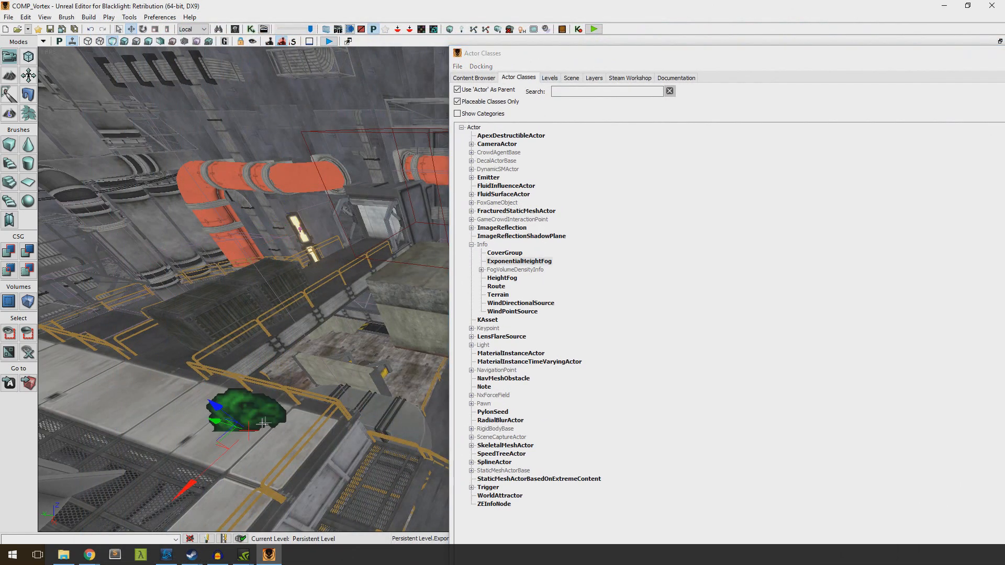
# Dismiss the save-packages prompt without leaving the editor and close the Actor Classes browser
pyautogui.click(992, 5)
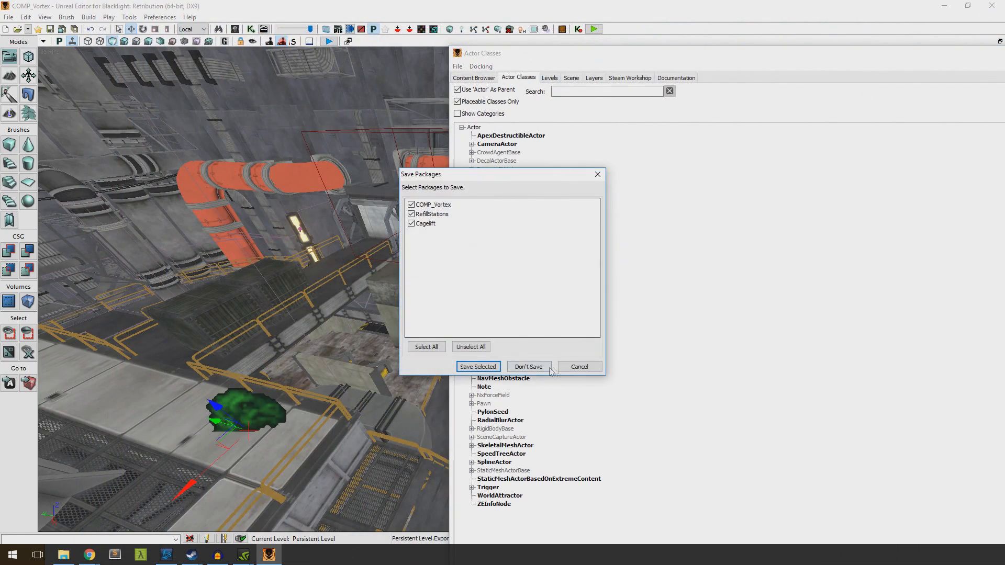
pyautogui.click(548, 369)
pyautogui.moveTo(890, 69); pyautogui.dragTo(600, 82)
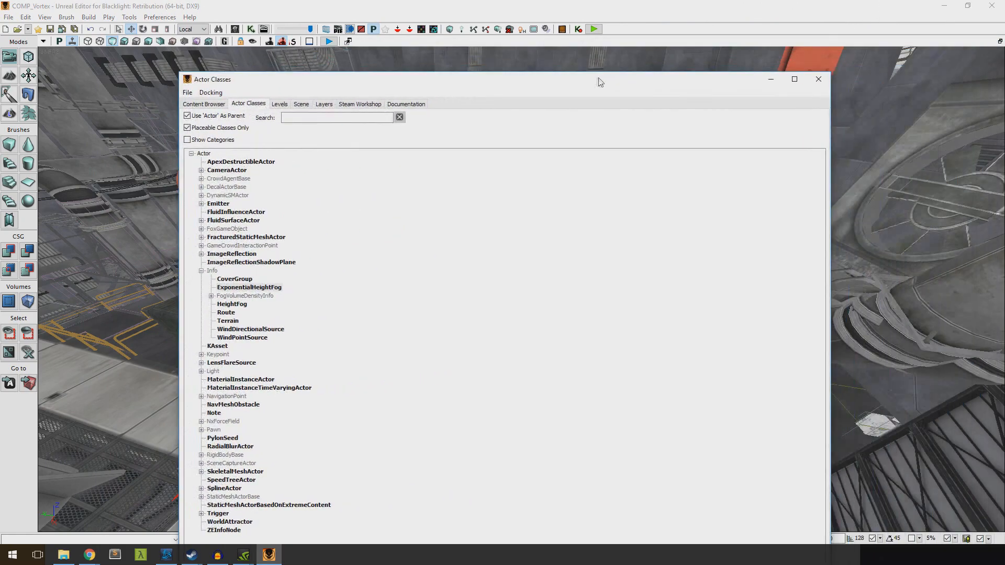
pyautogui.click(819, 79)
# Set the height fog's Opposite Light Color to salmon red (R 255, G 117, B 106) and its Fog Density to 1.02
pyautogui.rightClick(249, 46)
pyautogui.click(314, 48)
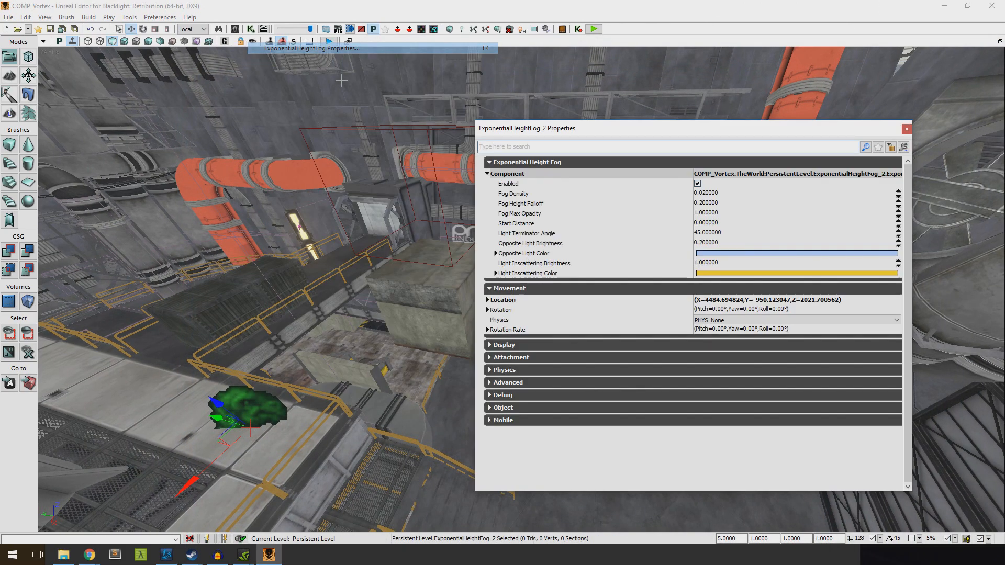
pyautogui.click(716, 256)
pyautogui.moveTo(516, 253); pyautogui.dragTo(524, 248)
pyautogui.click(547, 350)
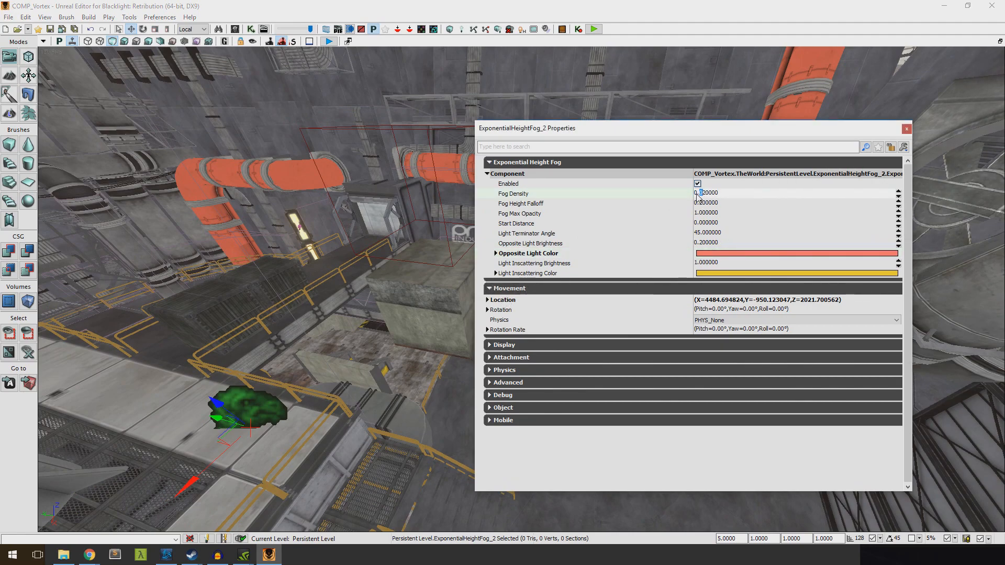
pyautogui.doubleClick(673, 258)
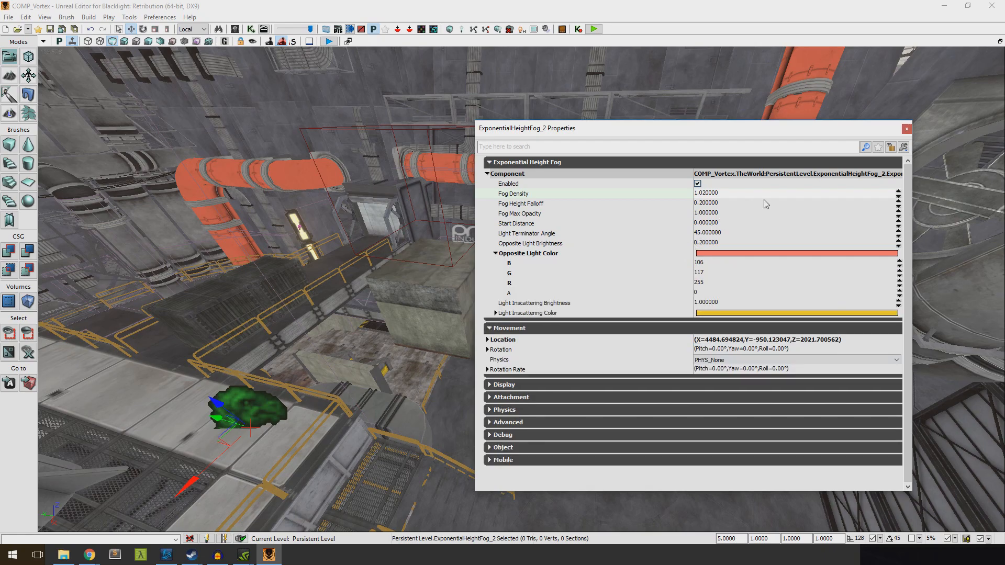
pyautogui.click(907, 130)
# Play the level from the floor beside the glowing lamp, walk along the railed walkways to inspect the fog, and end the preview
pyautogui.moveTo(858, 172); pyautogui.dragTo(695, 449, button='right')
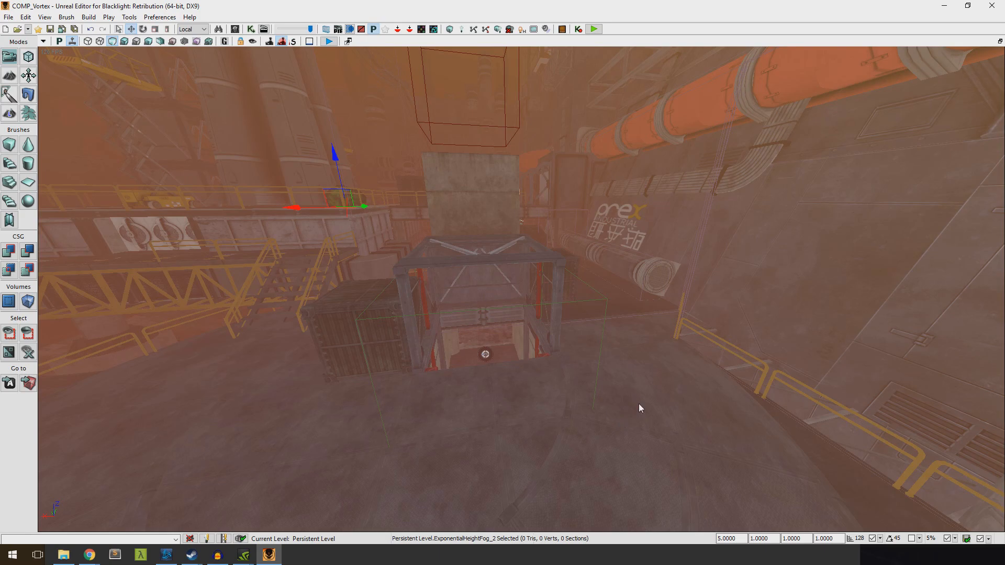
pyautogui.moveTo(122, 382); pyautogui.dragTo(297, 414, button='right')
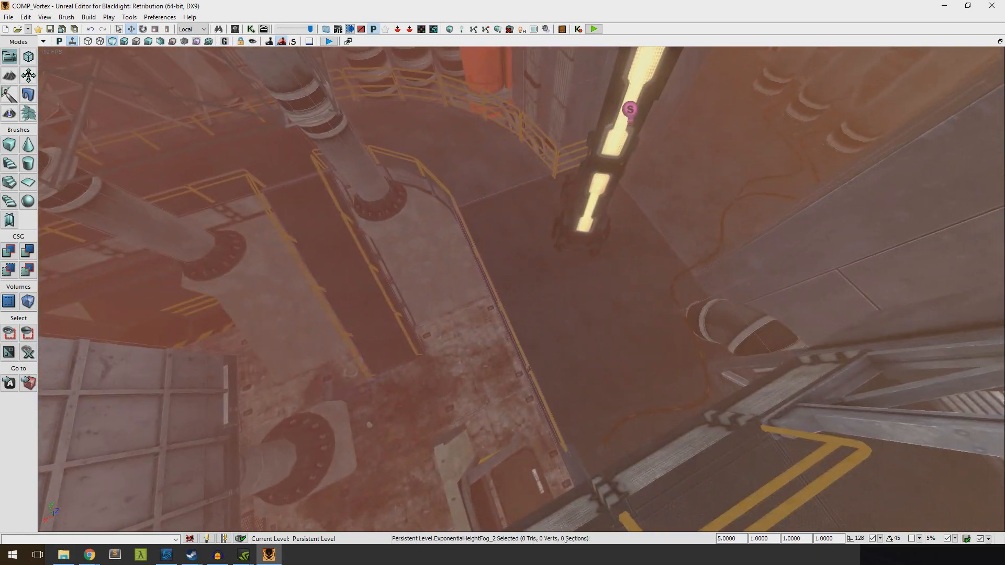
pyautogui.rightClick(583, 361)
pyautogui.click(621, 537)
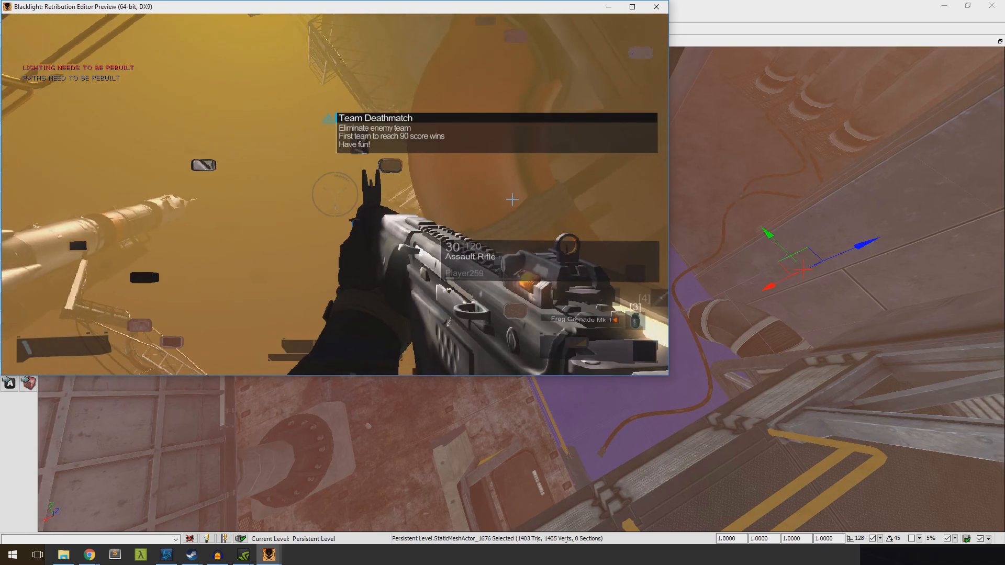
pyautogui.press('w')
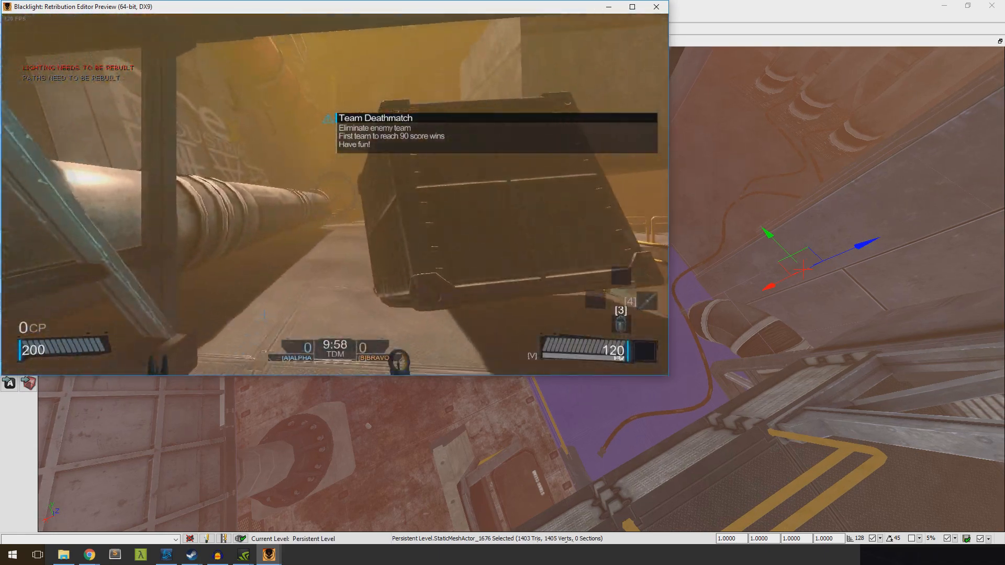
pyautogui.press('w')
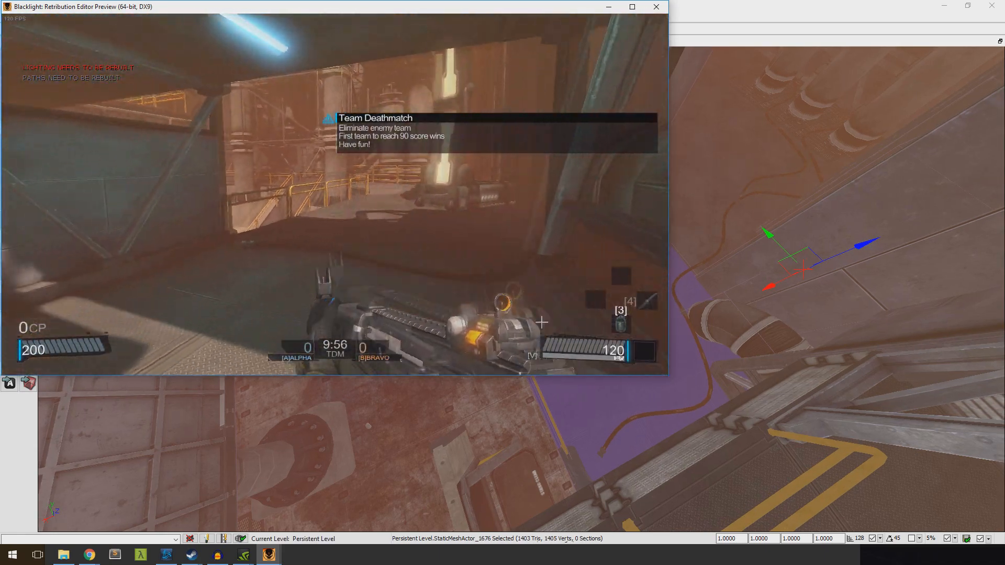
pyautogui.press('w')
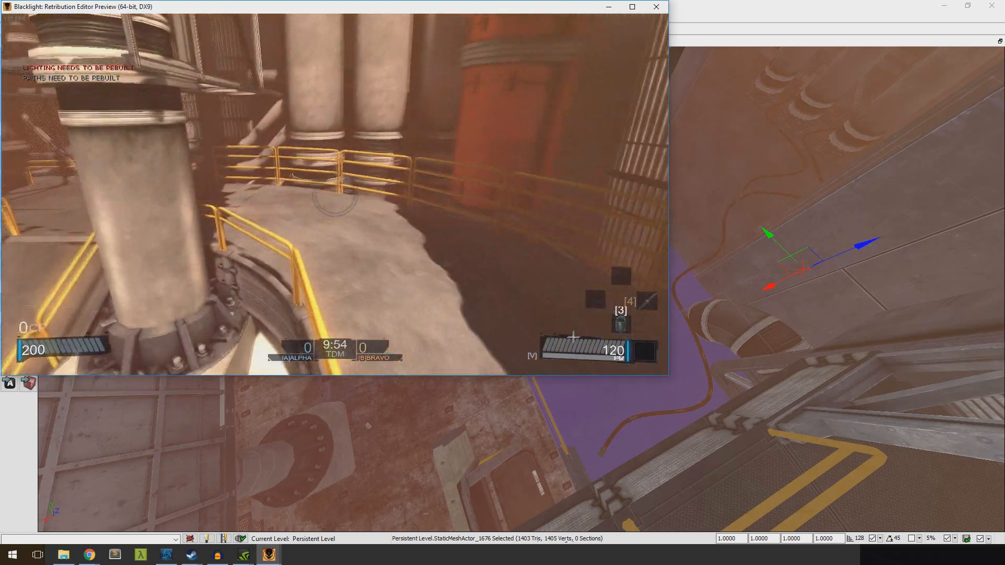
pyautogui.press('w')
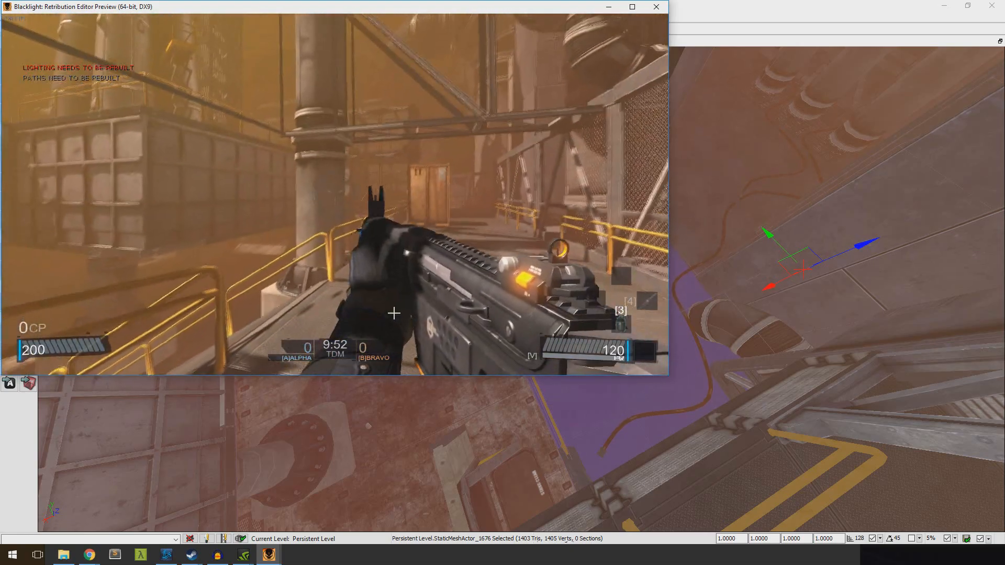
pyautogui.press('Escape')
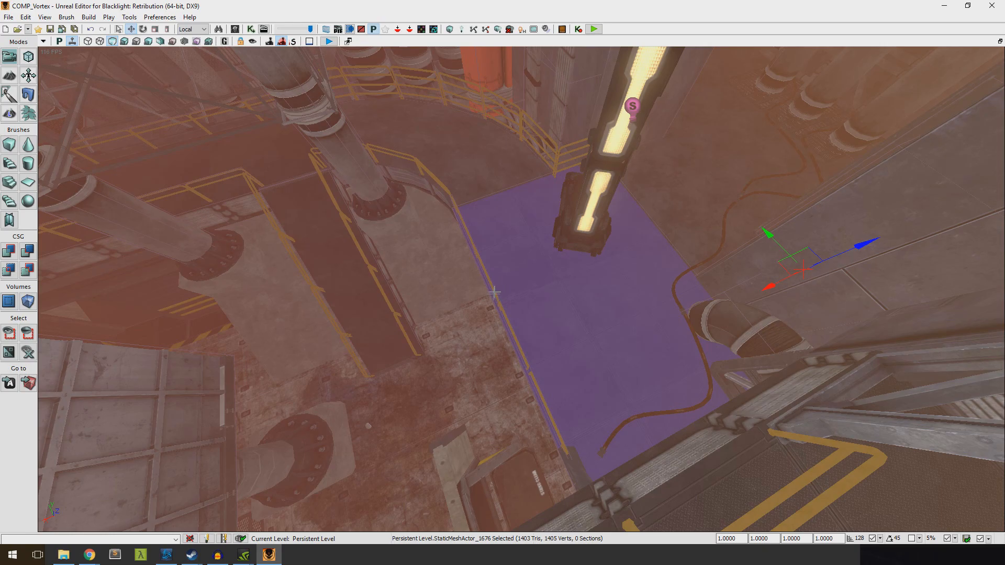
# Examine the full list of actor templates that can be added at a spot in the level
pyautogui.moveTo(470, 321); pyautogui.dragTo(478, 458, button='right')
pyautogui.rightClick(478, 458)
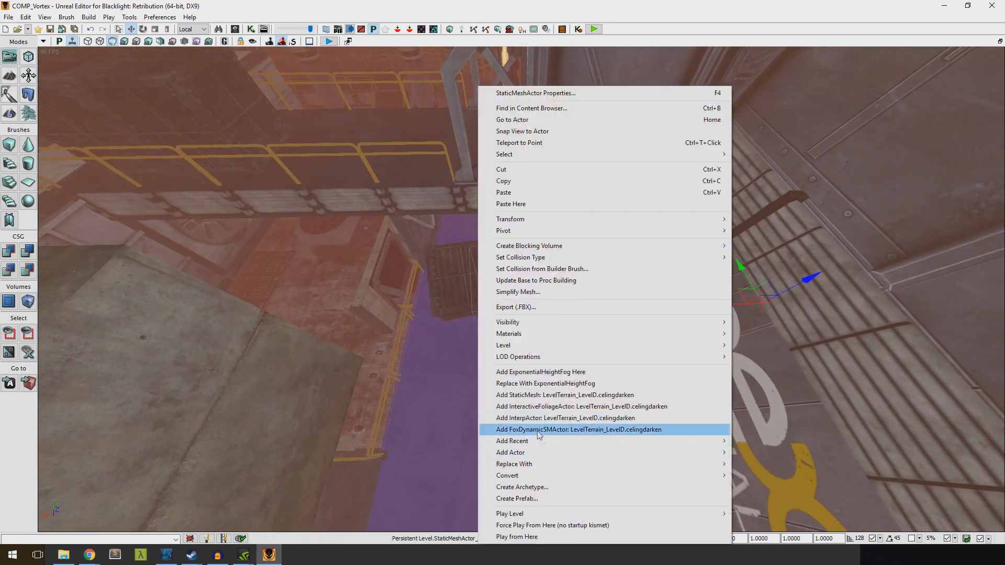
pyautogui.moveTo(530, 457)
pyautogui.moveTo(760, 539)
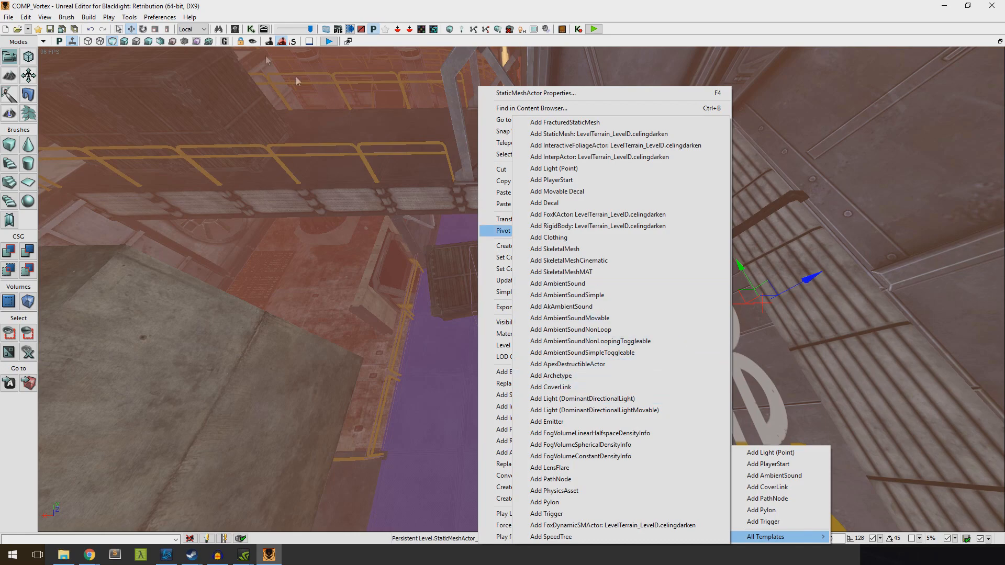
# Search the actor classes for "Domin" and try to place a DominantDirectionalLight in the level
pyautogui.click(45, 17)
pyautogui.moveTo(78, 29)
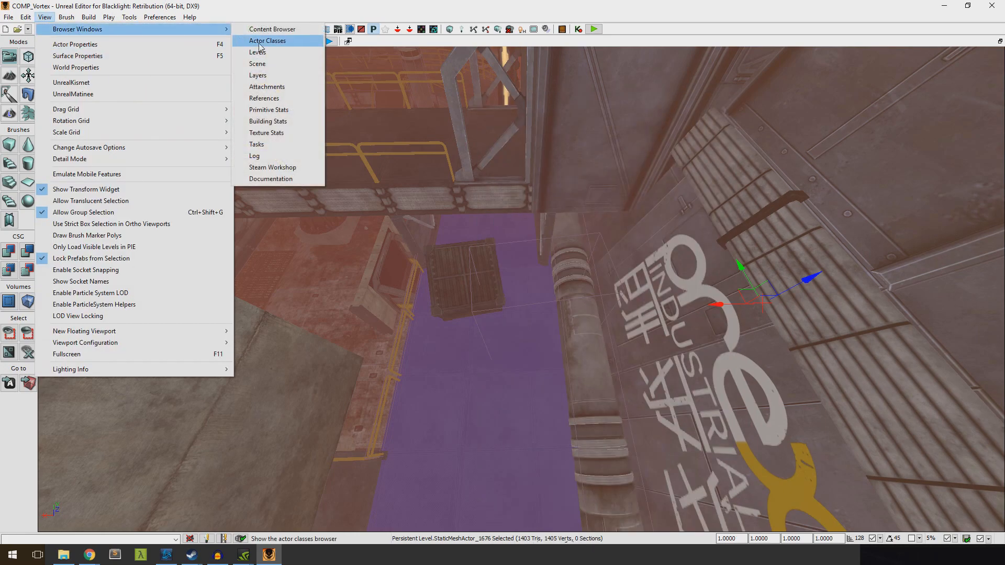
pyautogui.click(259, 44)
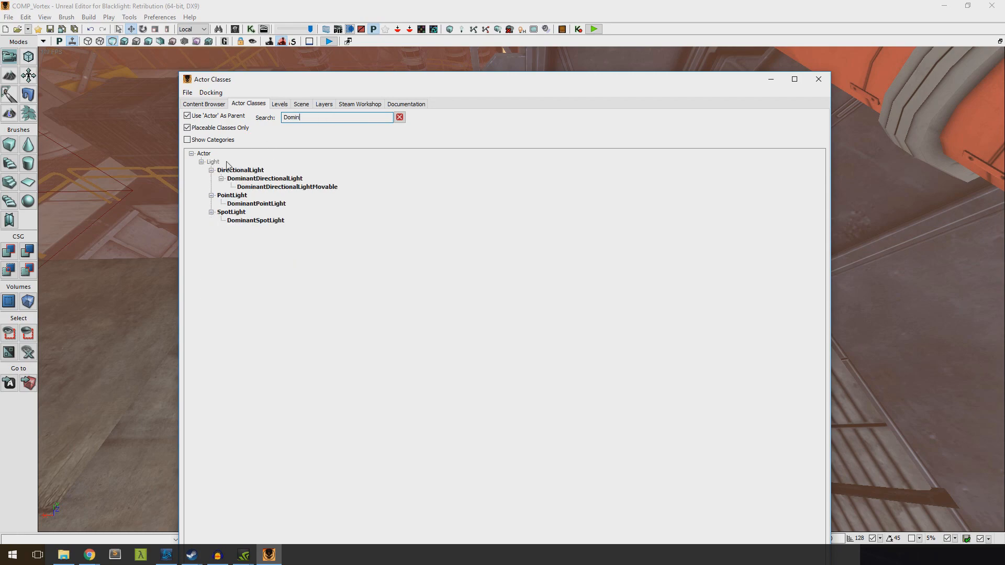
pyautogui.moveTo(257, 88); pyautogui.dragTo(463, 91)
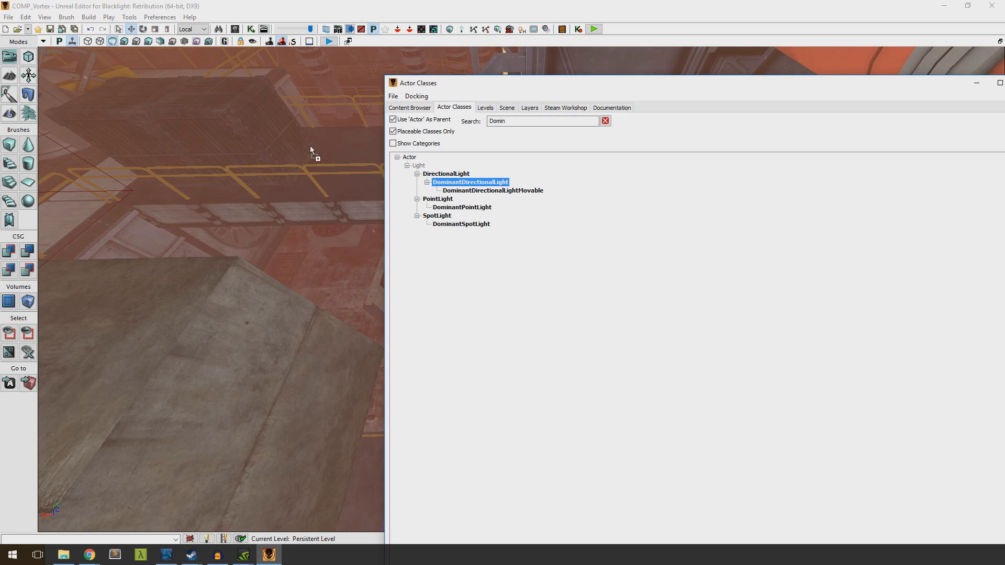
pyautogui.moveTo(310, 150); pyautogui.dragTo(344, 154)
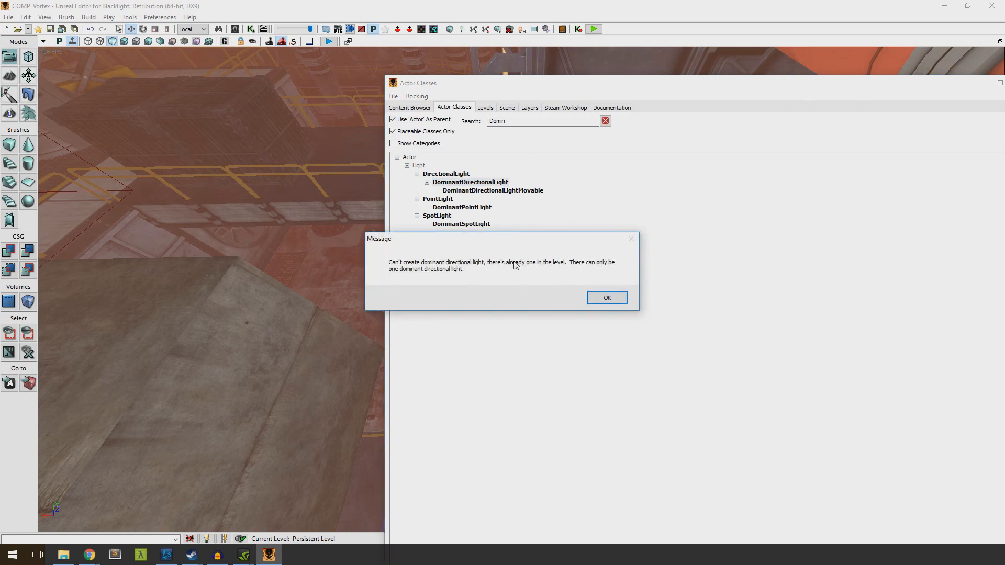
pyautogui.click(608, 298)
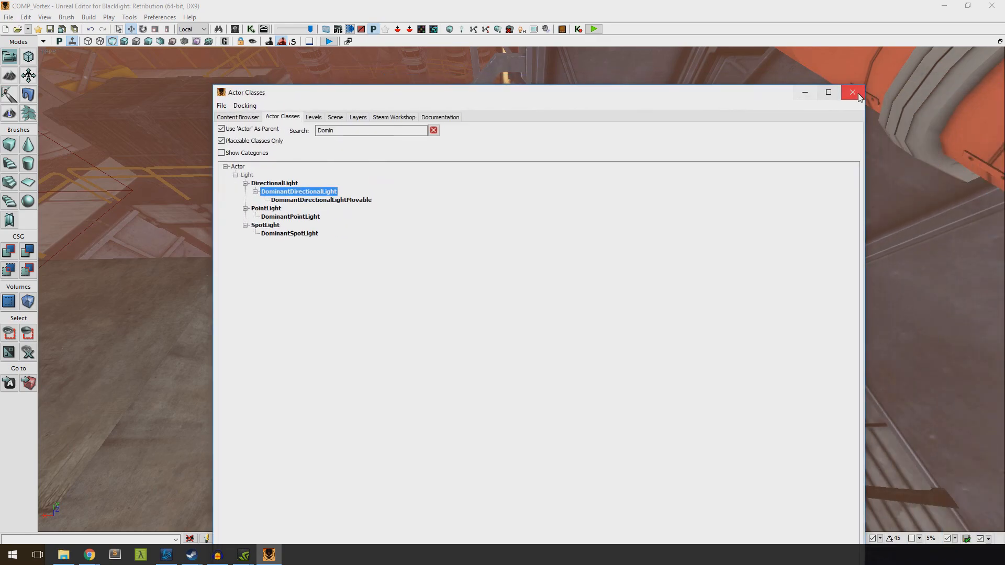
pyautogui.click(855, 90)
# Delete the exponential height fog from the level and return to the glowing lamp
pyautogui.moveTo(522, 290); pyautogui.dragTo(597, 283, button='right')
pyautogui.moveTo(693, 448); pyautogui.dragTo(377, 288, button='right')
pyautogui.moveTo(522, 289); pyautogui.dragTo(623, 293, button='right')
pyautogui.moveTo(503, 293); pyautogui.dragTo(445, 277, button='right')
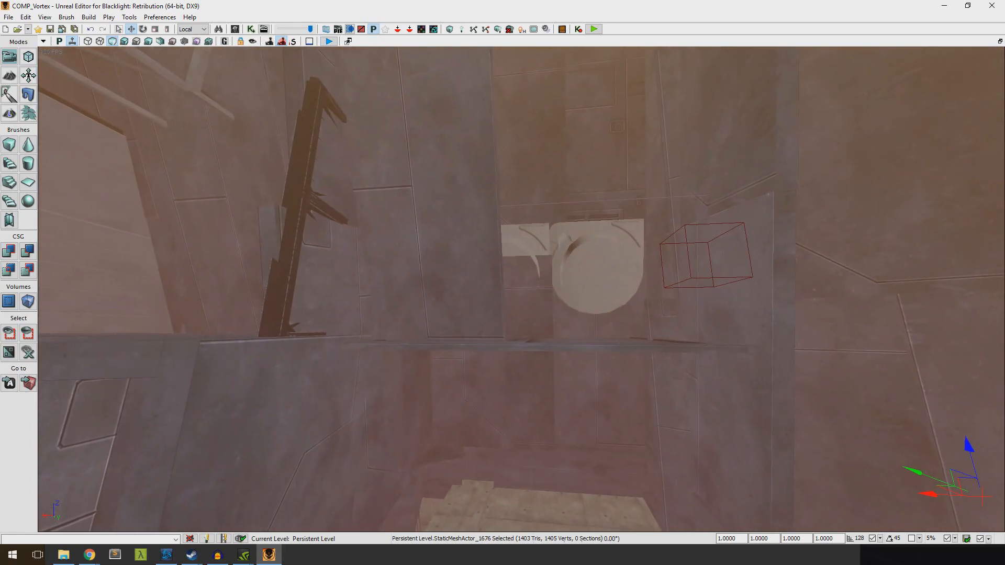
pyautogui.moveTo(503, 294); pyautogui.dragTo(565, 287, button='right')
pyautogui.press('Delete')
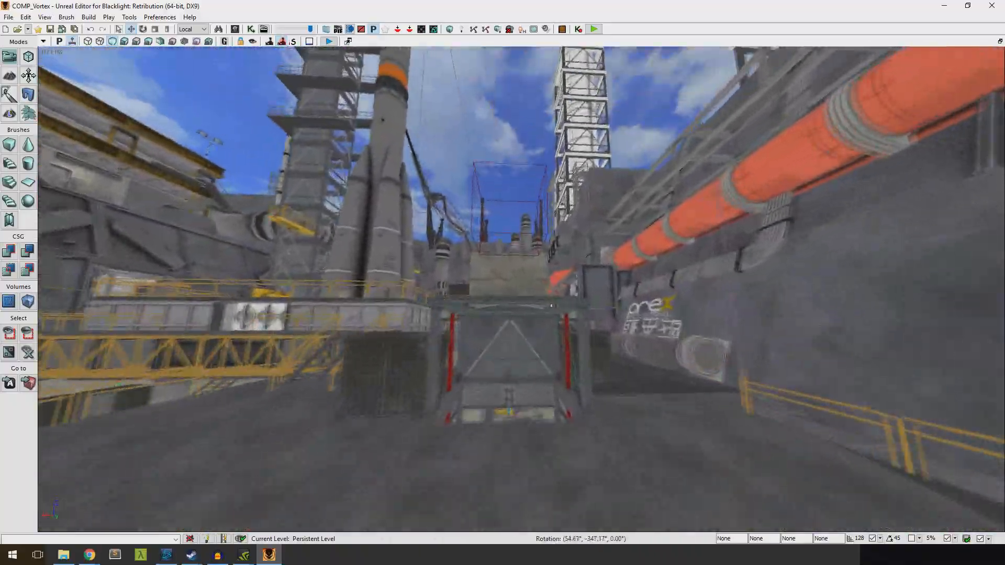
pyautogui.press('w')
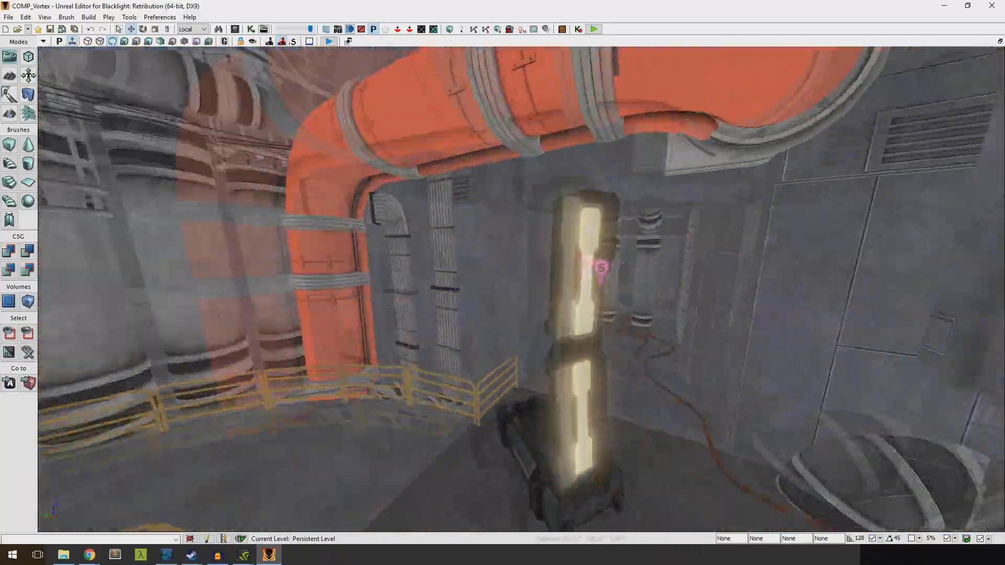